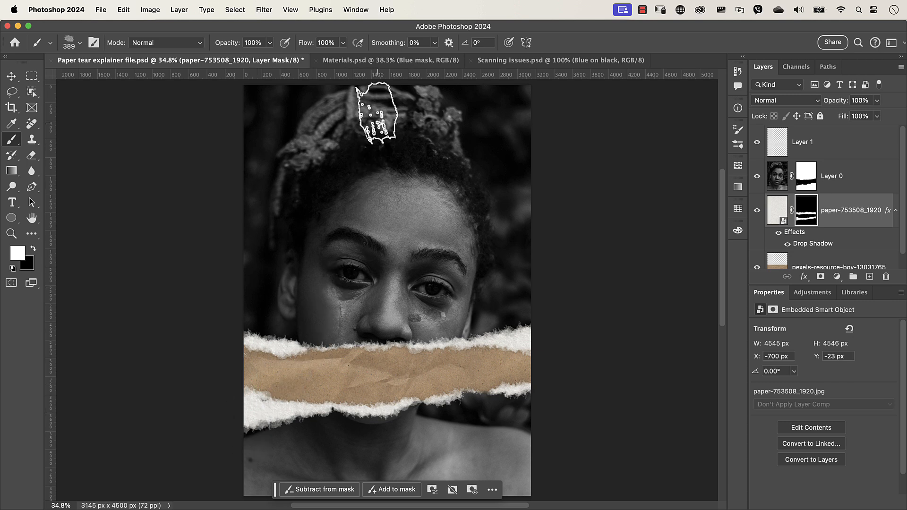
# - Switch to Materials.psd, show the Blue mask layer and examine the torn edges of the blue and grey pieces up close
pyautogui.click(381, 60)
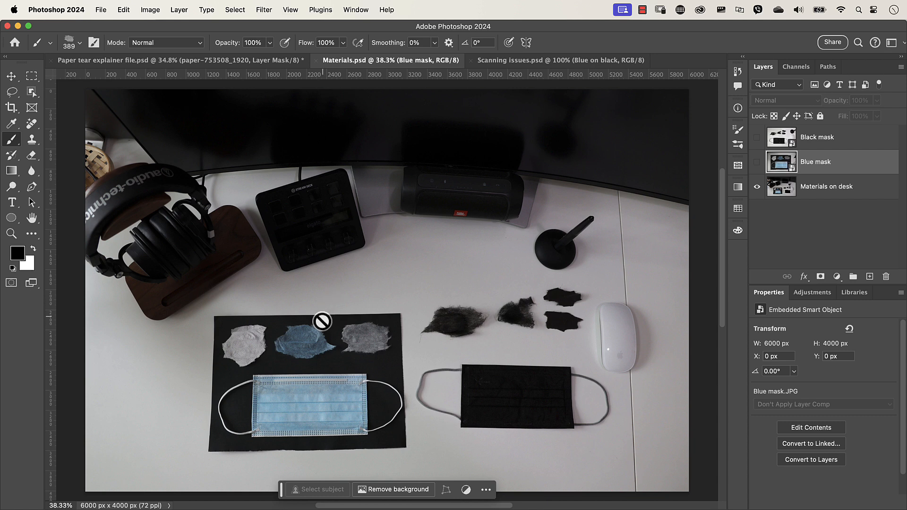
pyautogui.press('v')
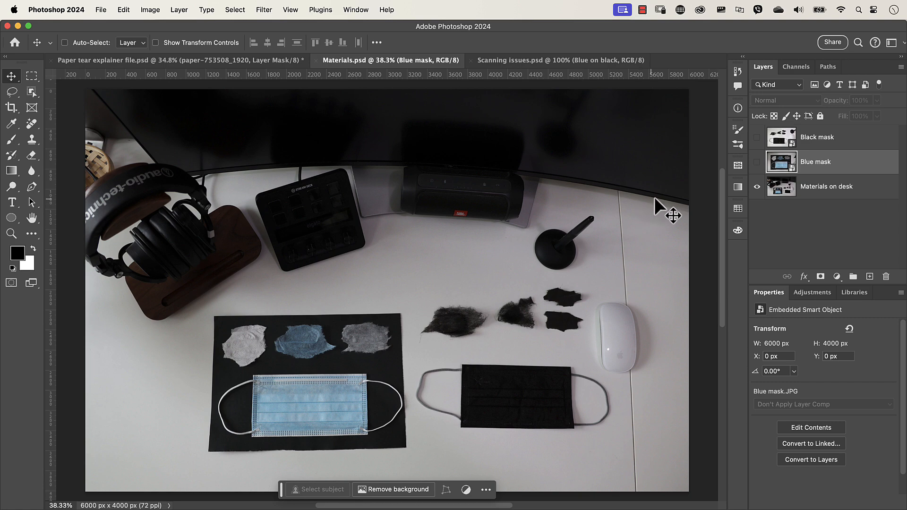
pyautogui.click(757, 161)
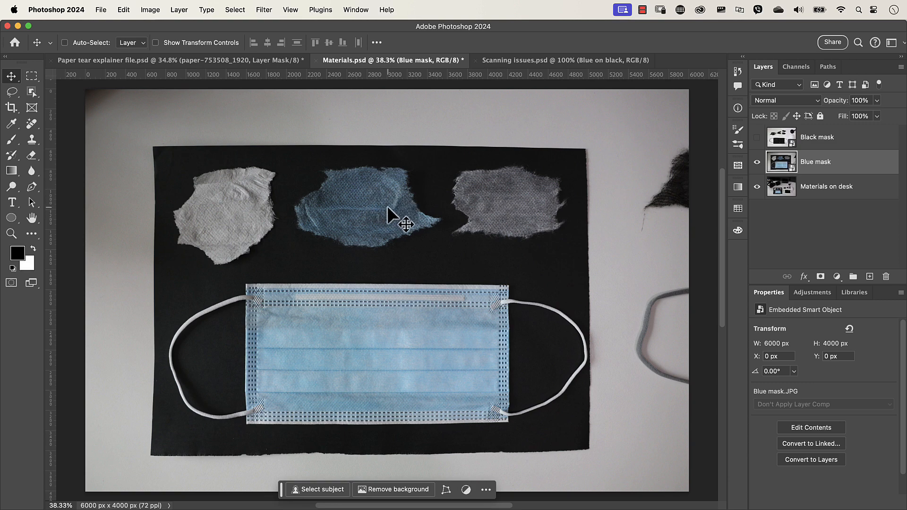
pyautogui.scroll(5, 380, 208)
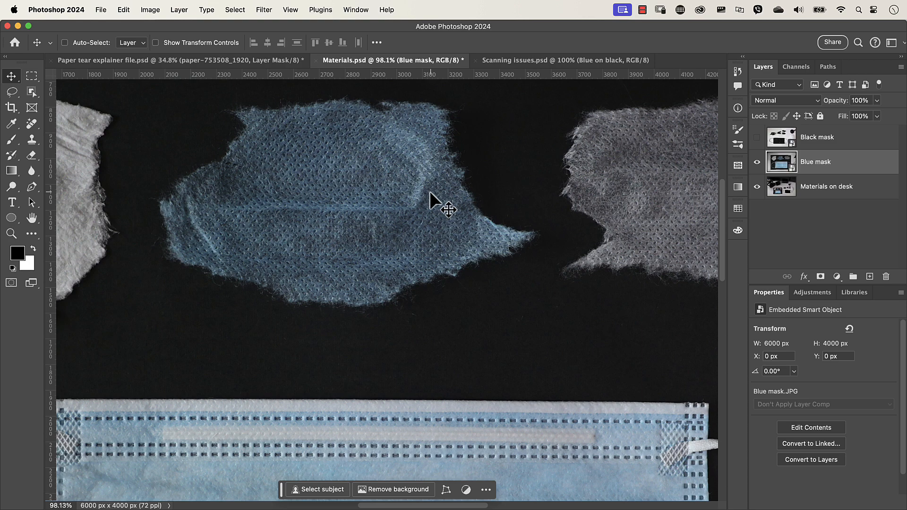
pyautogui.scroll(5, 510, 259)
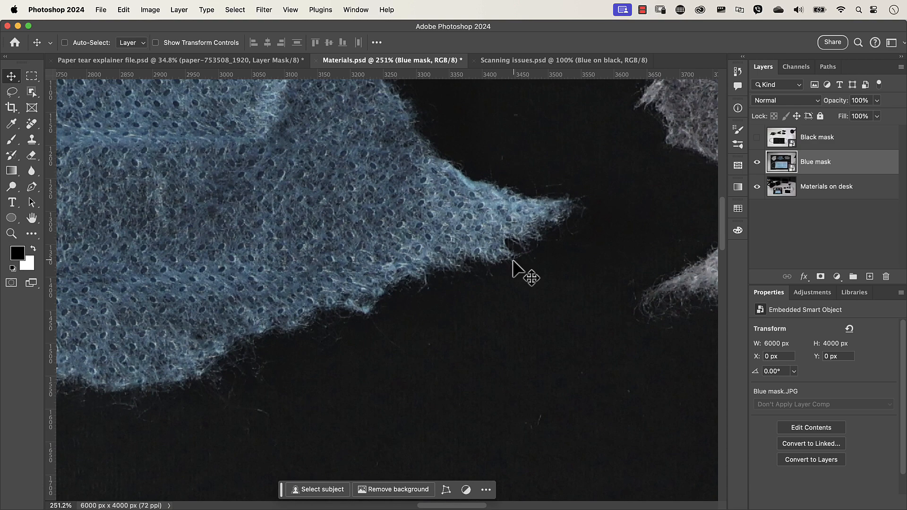
pyautogui.scroll(-6, 512, 260)
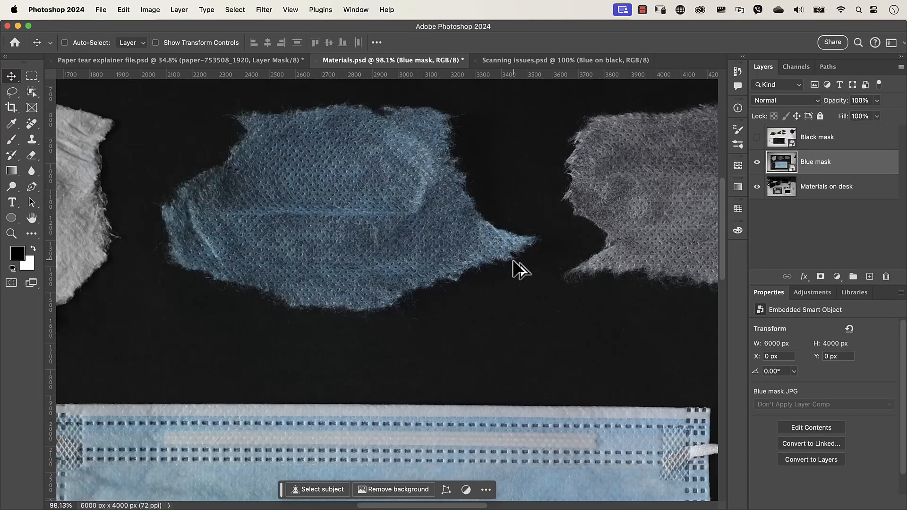
pyautogui.moveTo(608, 247); pyautogui.dragTo(446, 257)
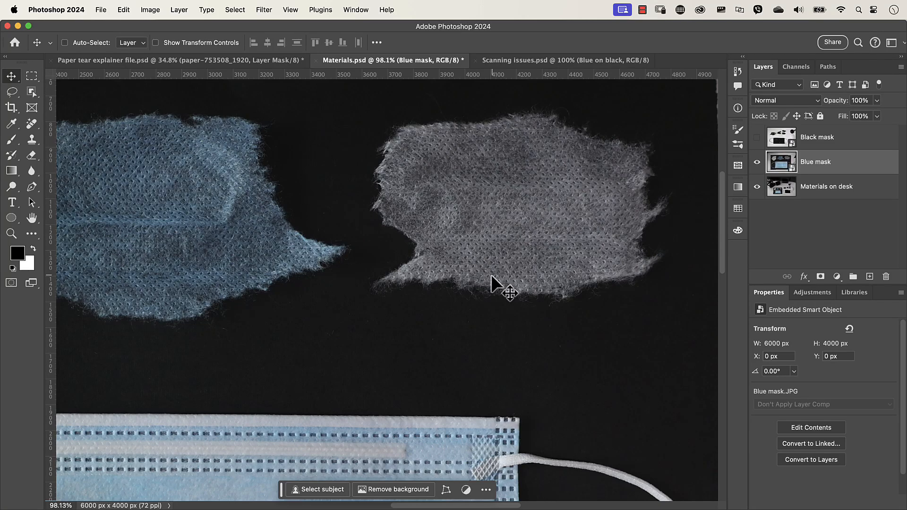
# - Show the Black mask layer and examine the frayed edges of the torn black mask pieces up close
pyautogui.click(757, 138)
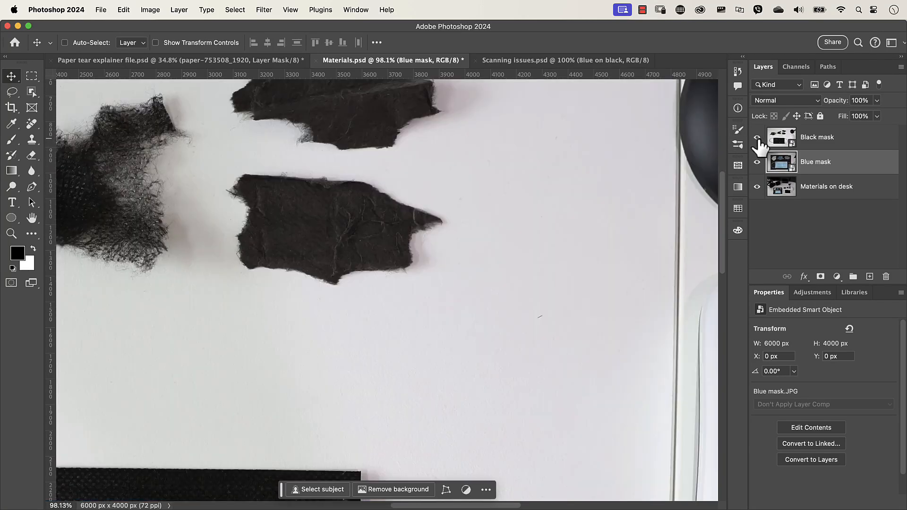
pyautogui.press('super+0')
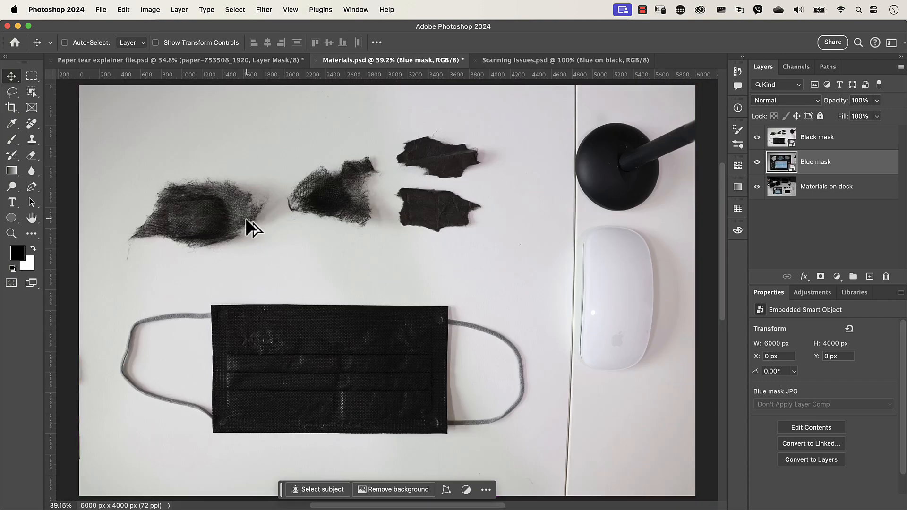
pyautogui.scroll(3, 247, 219)
pyautogui.scroll(3, 246, 219)
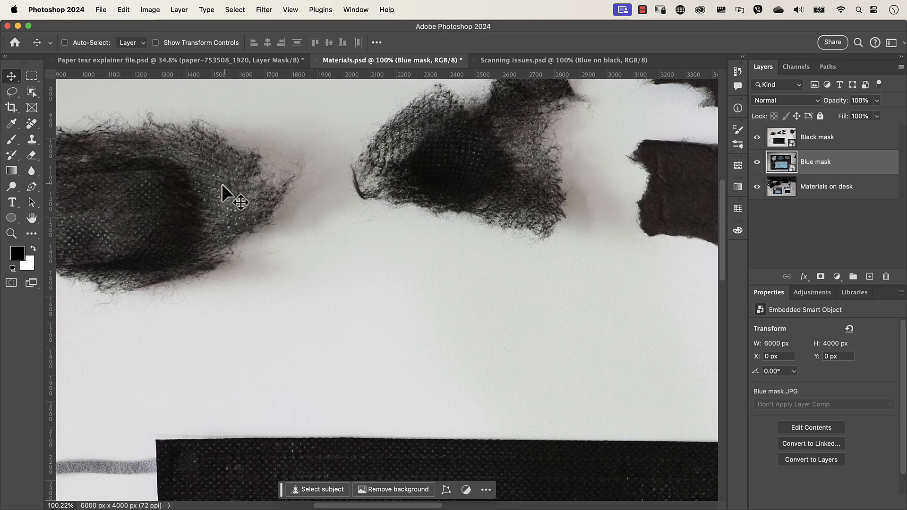
pyautogui.moveTo(198, 223); pyautogui.dragTo(310, 239)
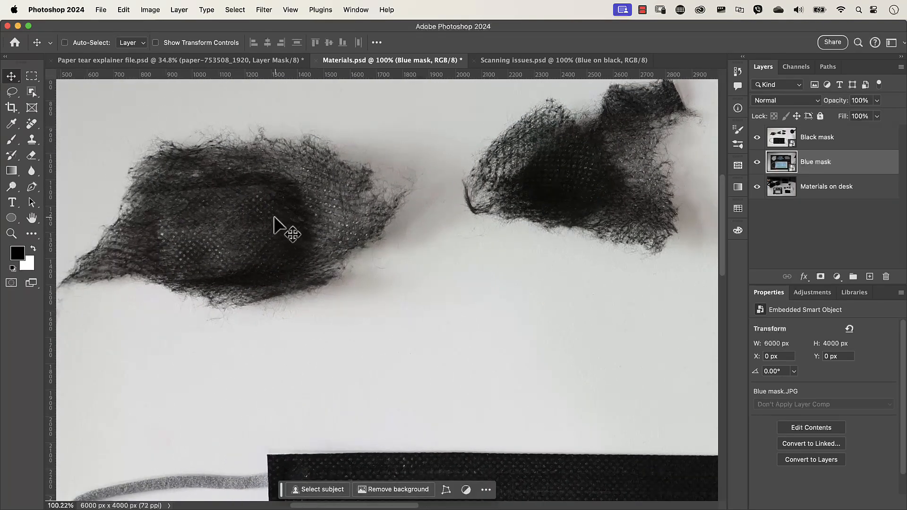
pyautogui.scroll(3, 314, 158)
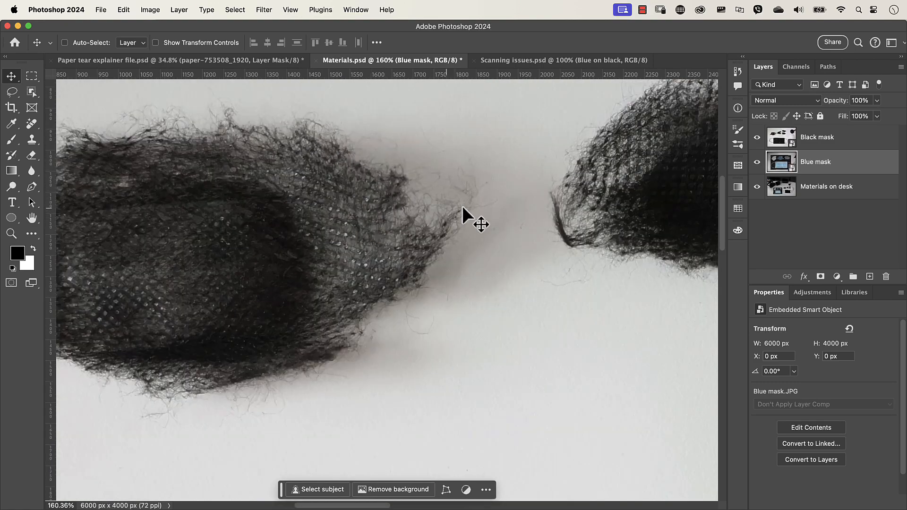
pyautogui.moveTo(561, 229); pyautogui.dragTo(275, 304)
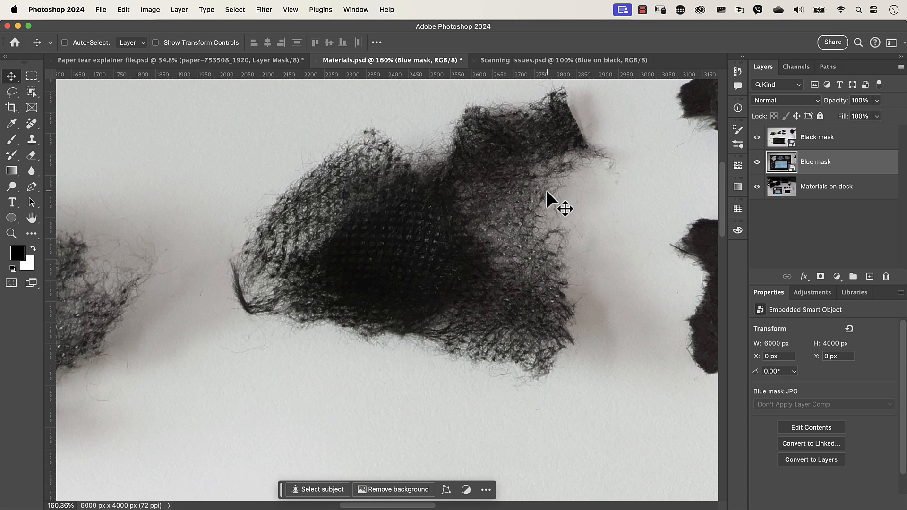
# - In Scanning issues.psd, show the White on white layer and hide the Blue on white layer
pyautogui.click(530, 64)
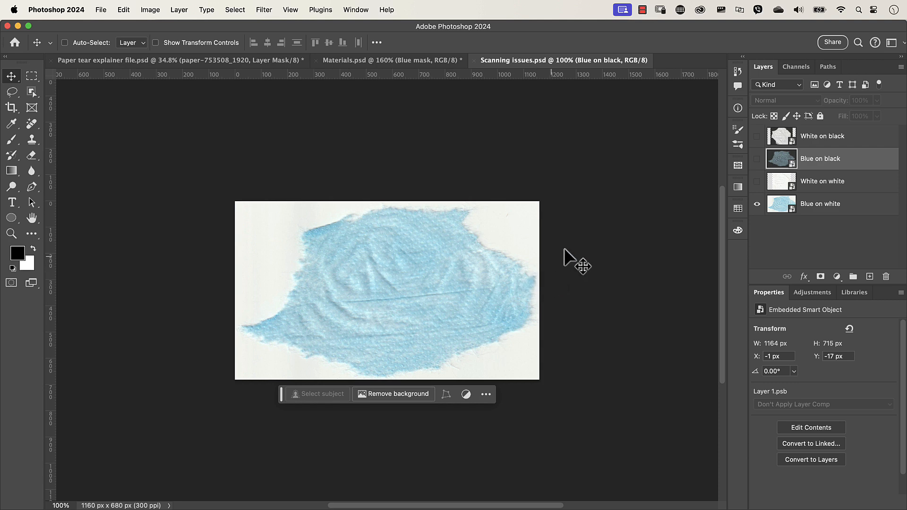
pyautogui.click(757, 182)
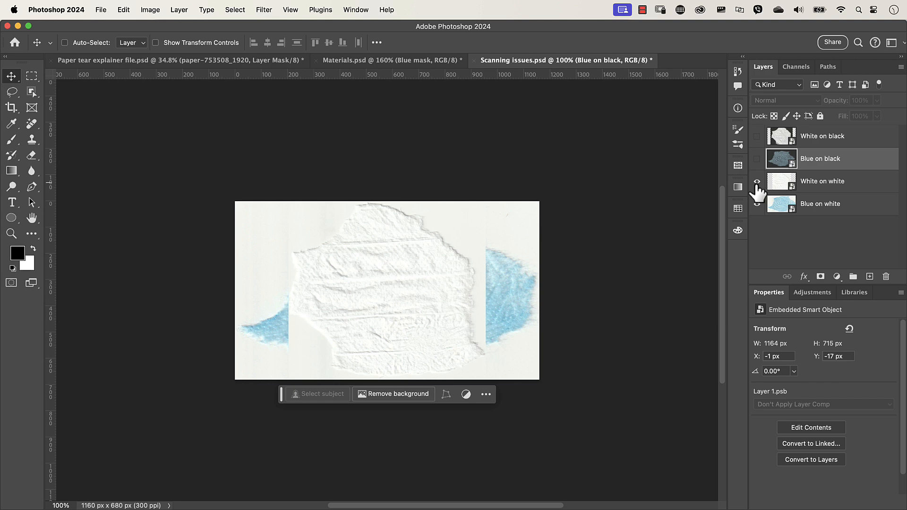
pyautogui.click(757, 204)
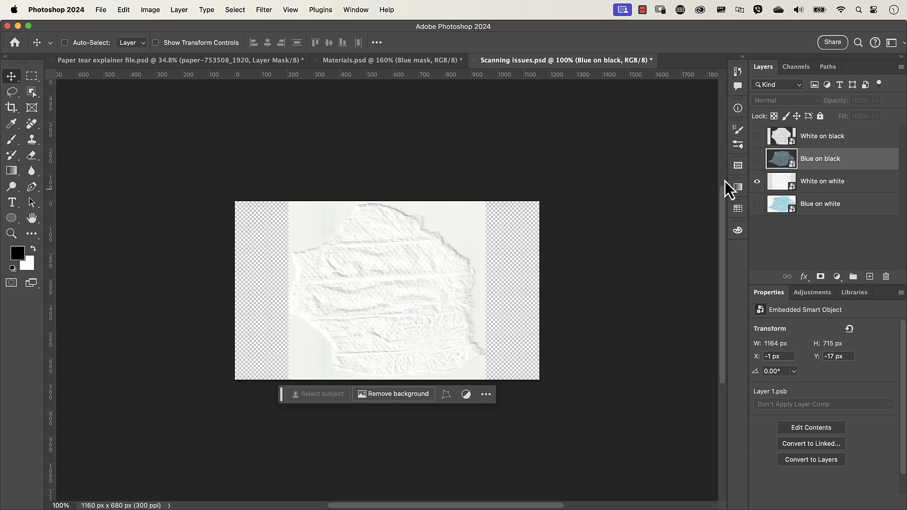
# - Show the Blue on black and White on black scans in turn, leaving only the White on black layer visible
pyautogui.click(757, 158)
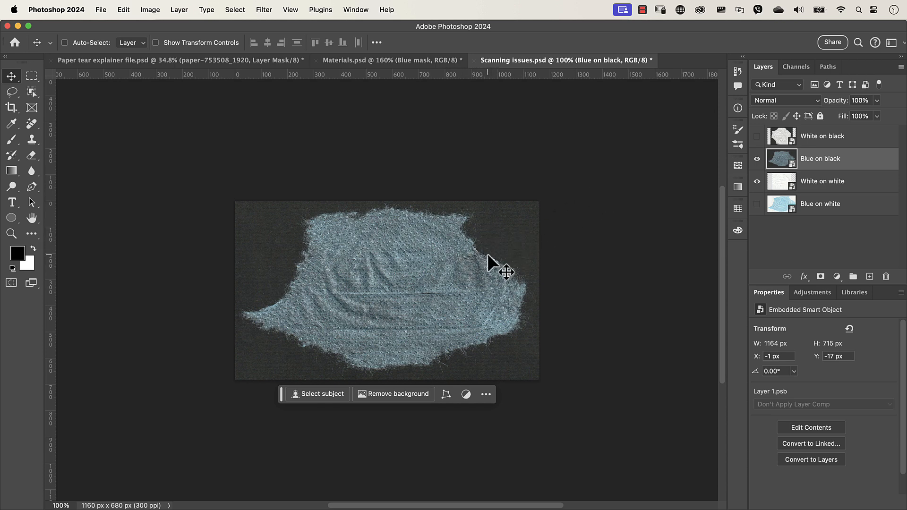
pyautogui.click(757, 136)
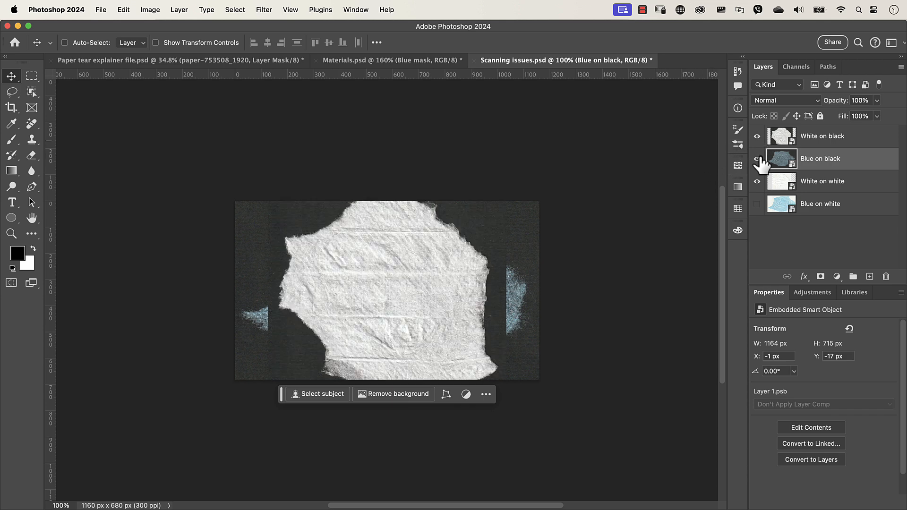
pyautogui.click(757, 159)
pyautogui.click(757, 181)
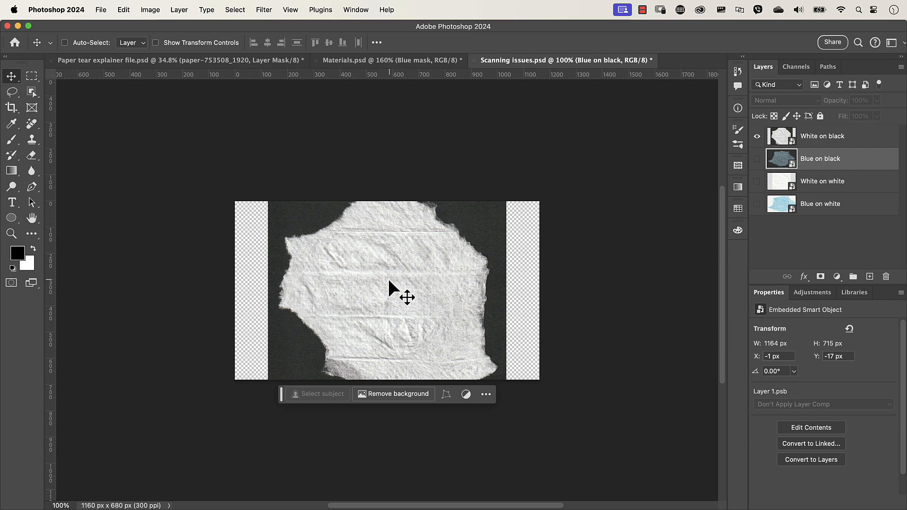
# - Browse the Brushes folder for a file to open and preview the blue and black mask scans
pyautogui.click(102, 10)
pyautogui.press('Escape')
pyautogui.press('super+o')
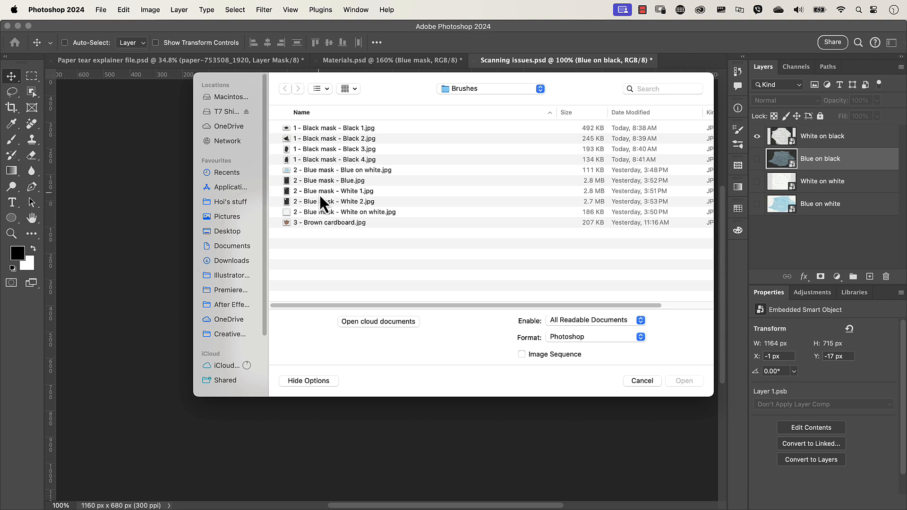
pyautogui.click(355, 195)
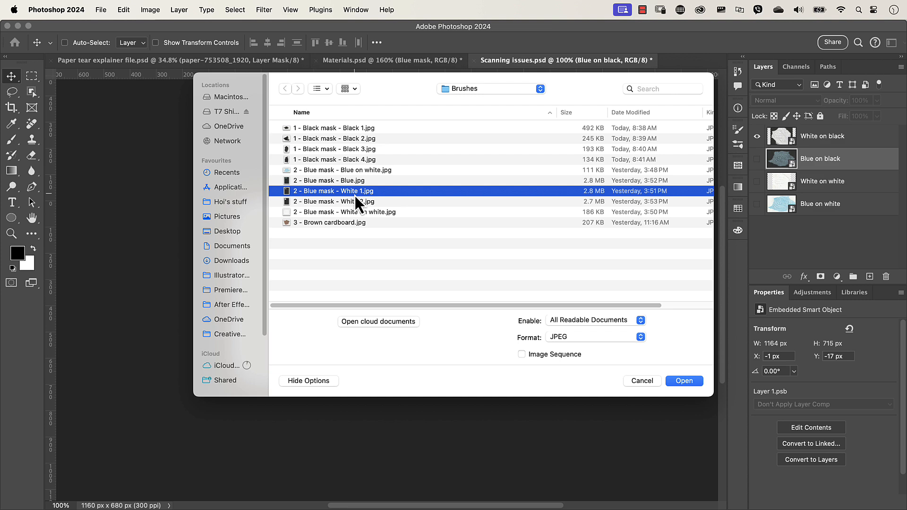
pyautogui.press('space')
pyautogui.press('Up')
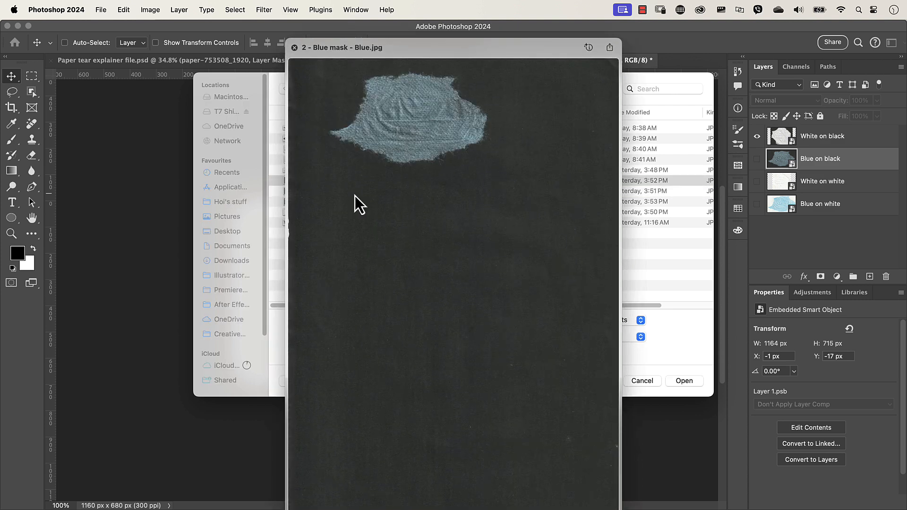
pyautogui.press('Up')
pyautogui.press('Up')
pyautogui.press('Up')
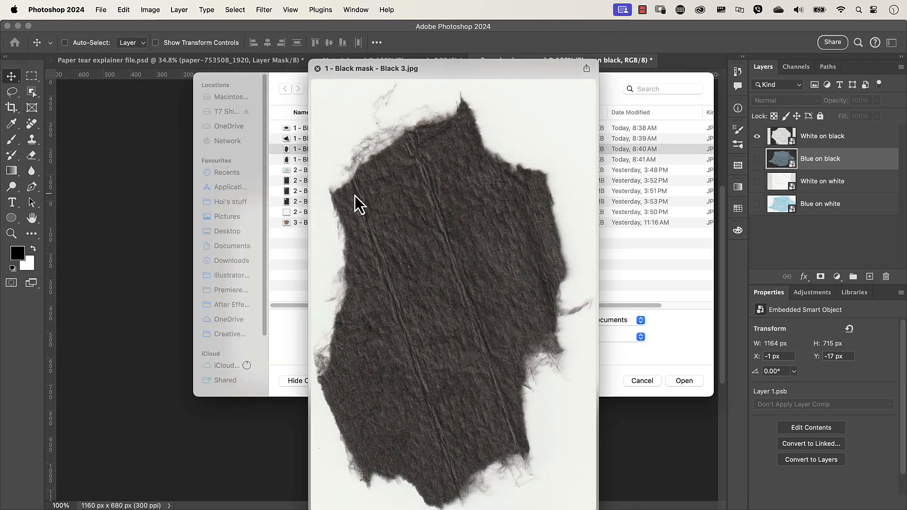
pyautogui.press('Up')
pyautogui.press('Down')
pyautogui.press('Down')
pyautogui.press('Down')
pyautogui.press('Down')
pyautogui.press('Down')
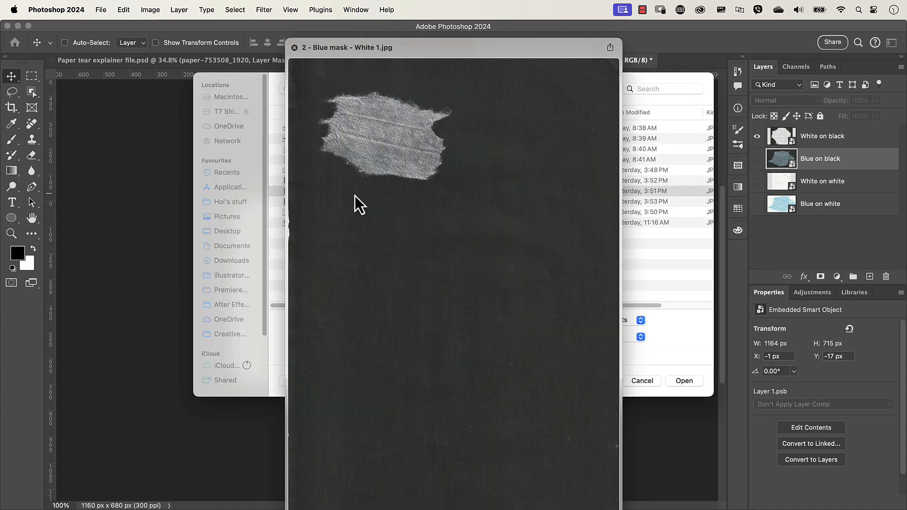
# - Close the preview and open the scan 2 - Blue mask - White 1.jpg as a new document
pyautogui.click(295, 48)
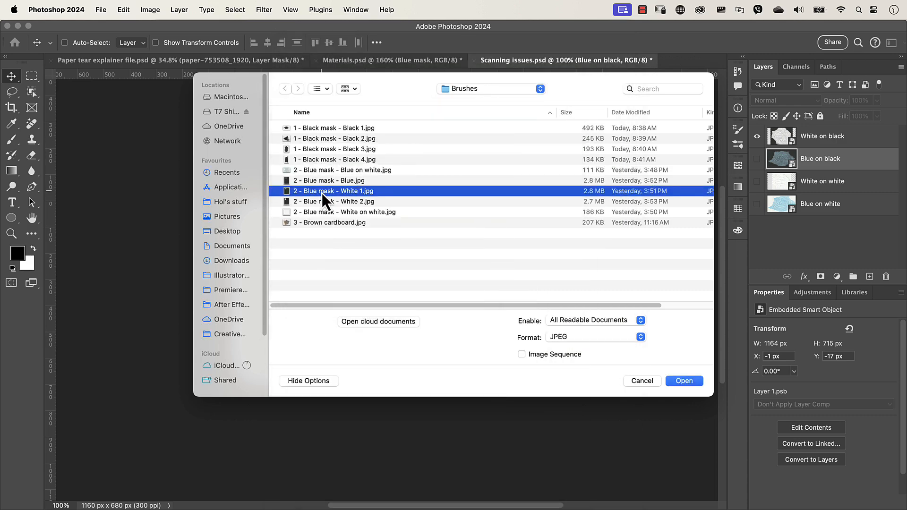
pyautogui.moveTo(322, 194); pyautogui.dragTo(688, 63)
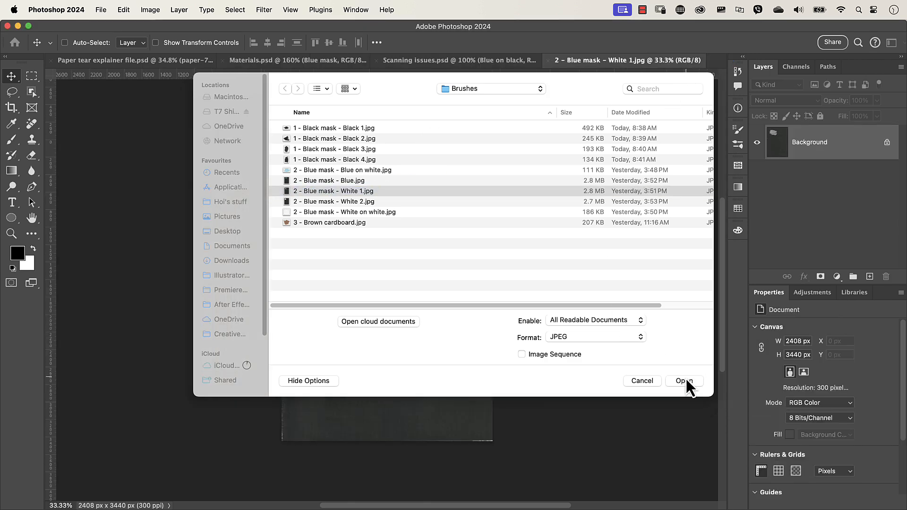
pyautogui.click(642, 381)
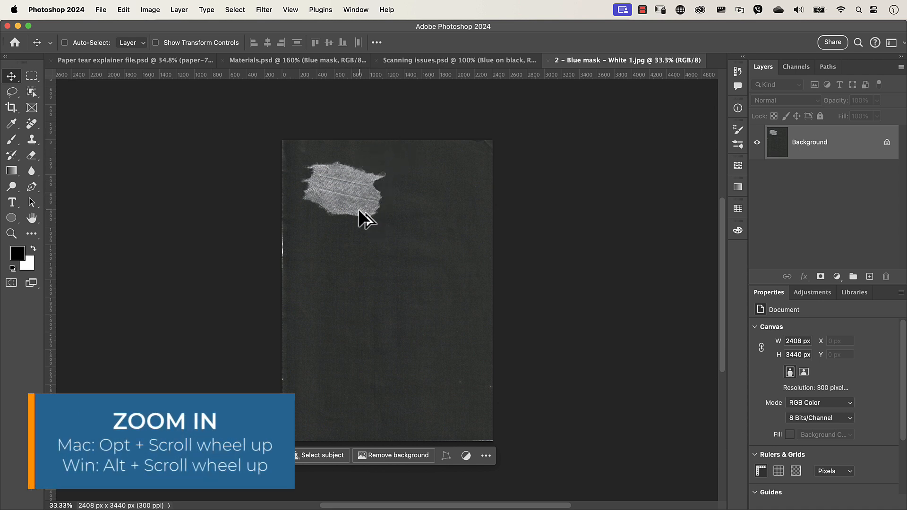
# - Start a Color Range selection on the white mask scan and move its dialog clear of the torn piece
pyautogui.keyDown('alt'); pyautogui.scroll(3, 358, 210); pyautogui.keyUp('alt')
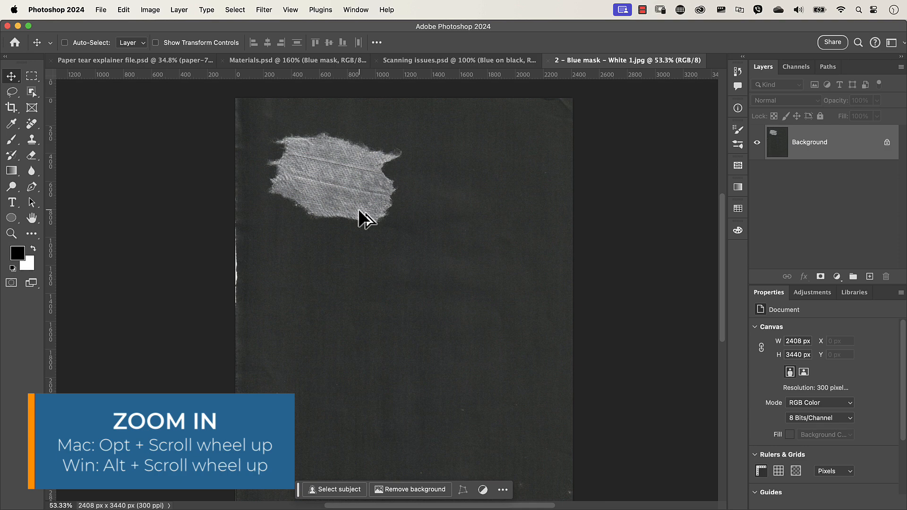
pyautogui.keyDown('alt'); pyautogui.scroll(2, 358, 209); pyautogui.keyUp('alt')
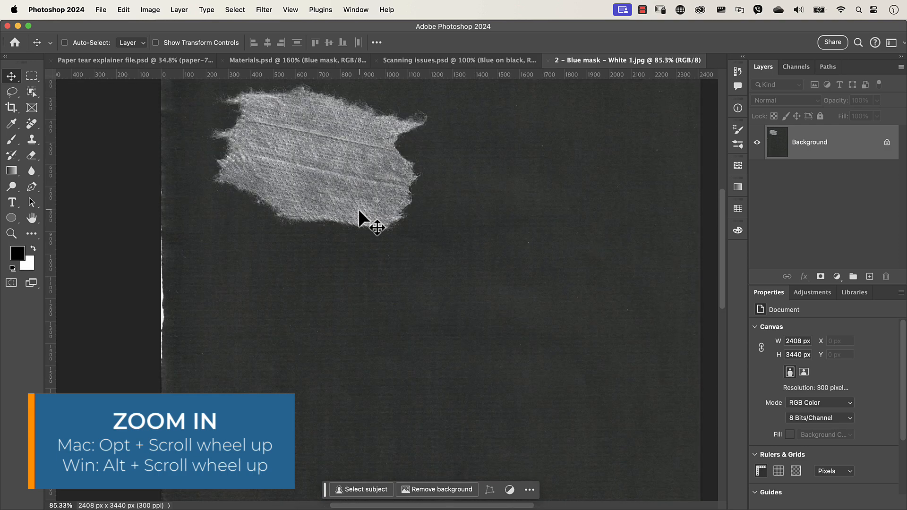
pyautogui.moveTo(349, 209); pyautogui.dragTo(362, 231)
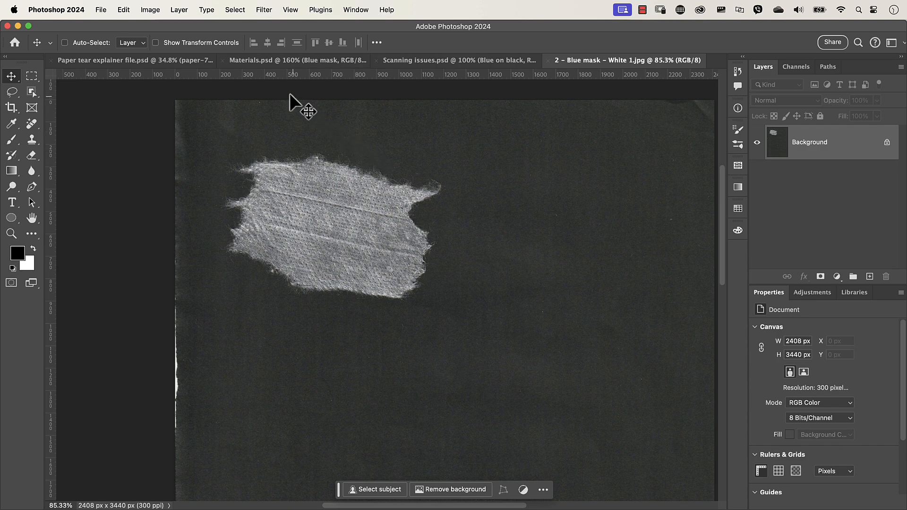
pyautogui.click(236, 10)
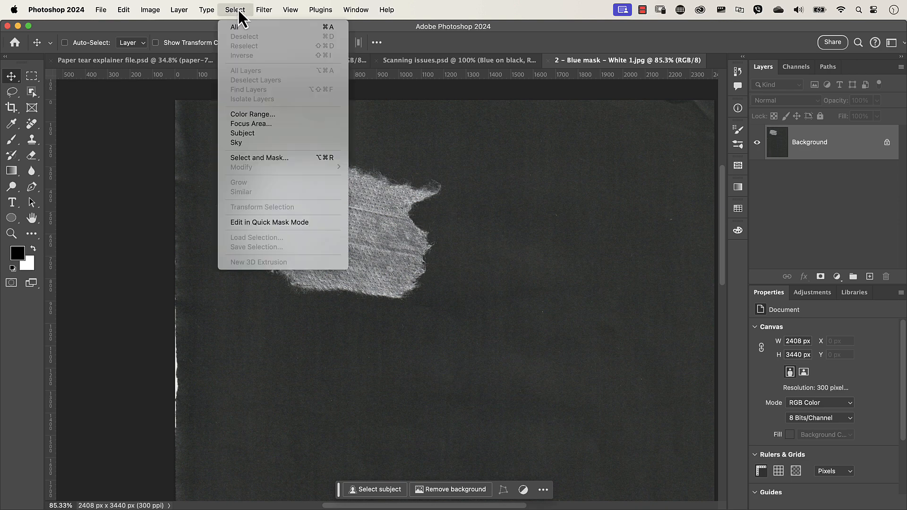
pyautogui.click(247, 118)
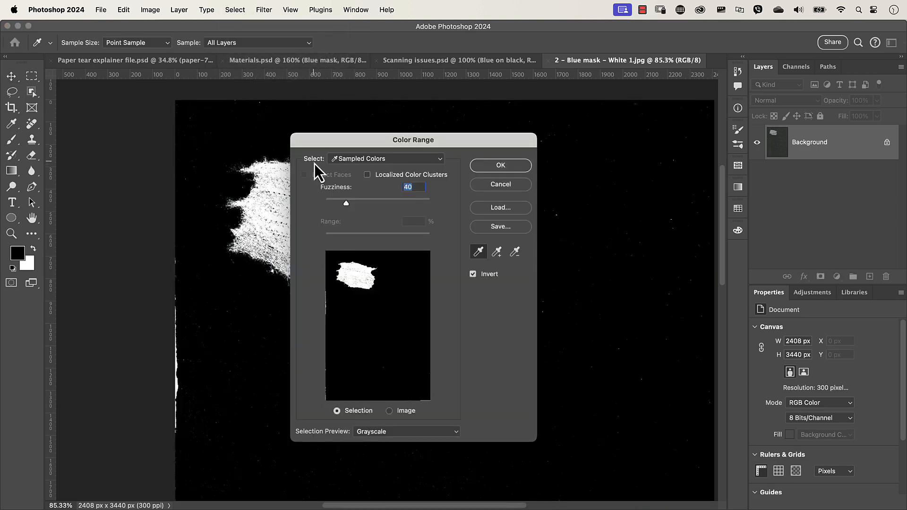
pyautogui.moveTo(384, 143); pyautogui.dragTo(554, 112)
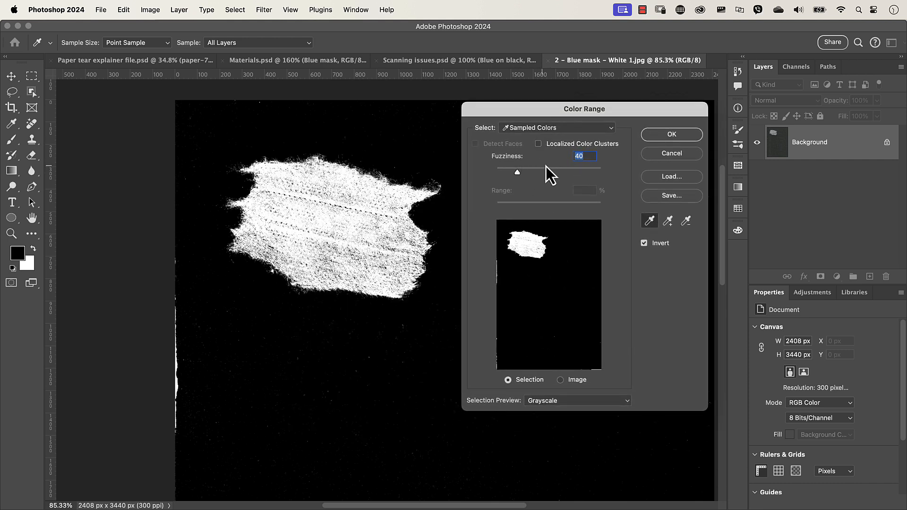
# - Compare the Color Range selection preview on the canvas between None and Grayscale, ending on Grayscale
pyautogui.moveTo(517, 173)
pyautogui.mouseDown()
pyautogui.moveTo(539, 175)
pyautogui.moveTo(517, 174)
pyautogui.mouseUp()
pyautogui.click(553, 402)
pyautogui.click(542, 383)
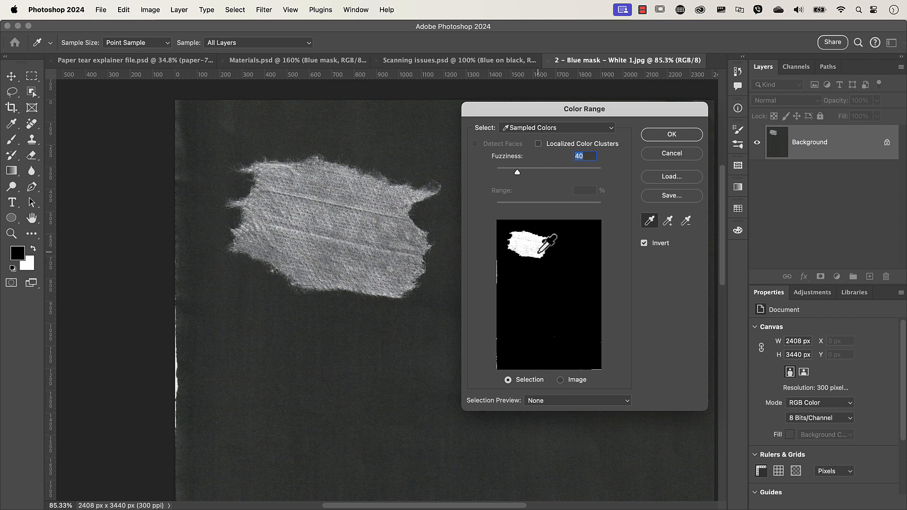
pyautogui.click(561, 401)
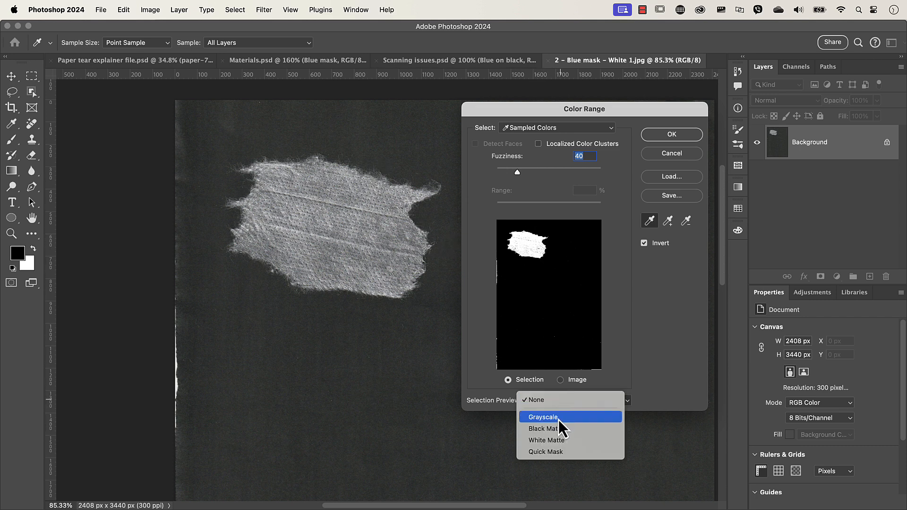
pyautogui.click(559, 420)
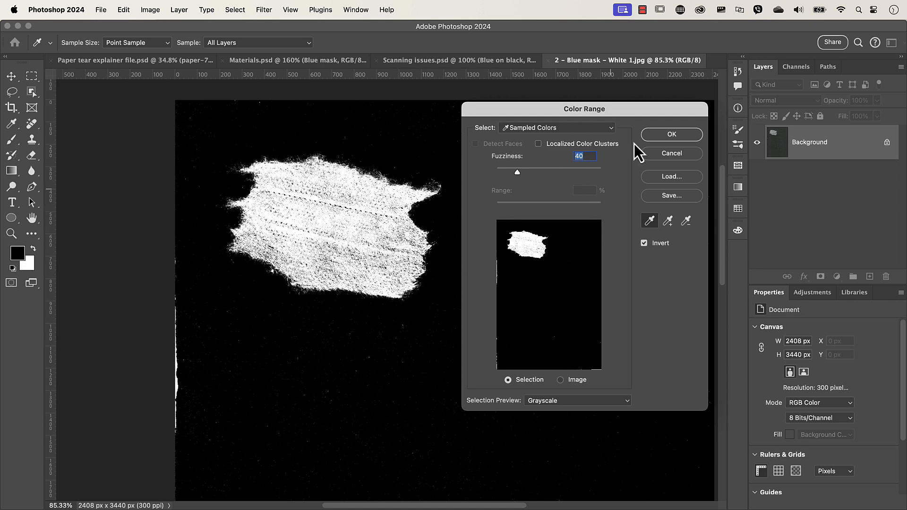
# - Accept the Color Range selection, turn it into a layer mask, and display only the mask to inspect the torn piece
pyautogui.click(684, 137)
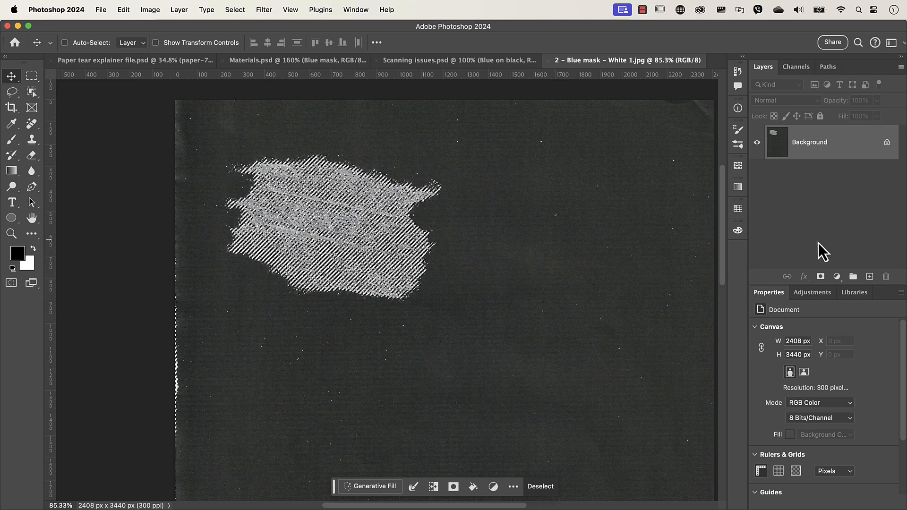
pyautogui.click(820, 279)
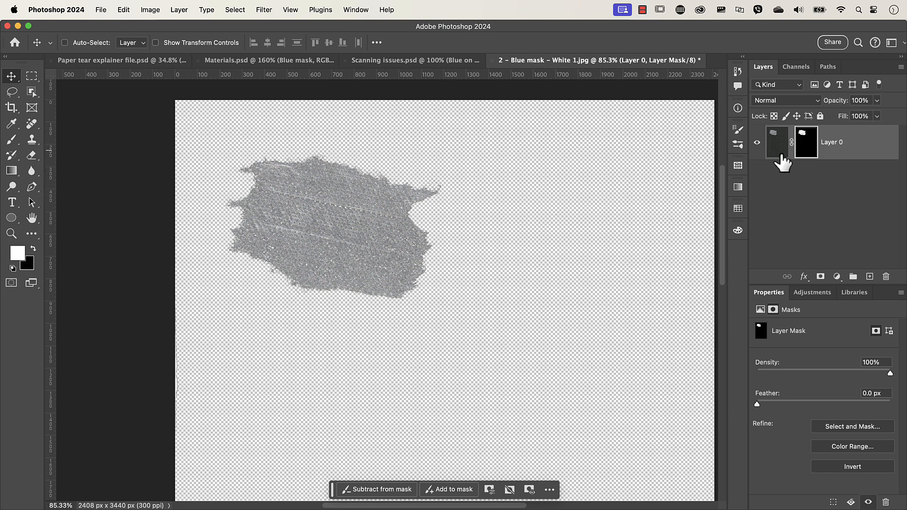
pyautogui.keyDown('alt'); pyautogui.click(807, 146); pyautogui.keyUp('alt')
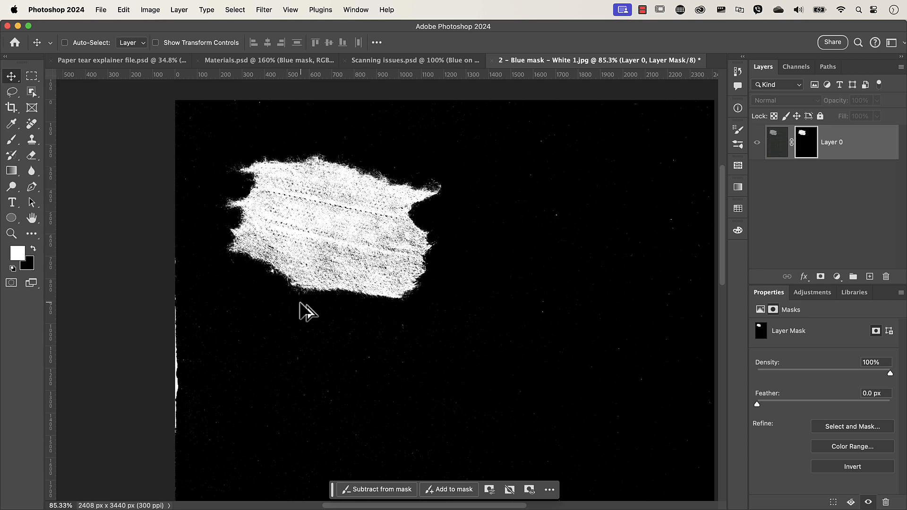
pyautogui.scroll(3, 300, 303)
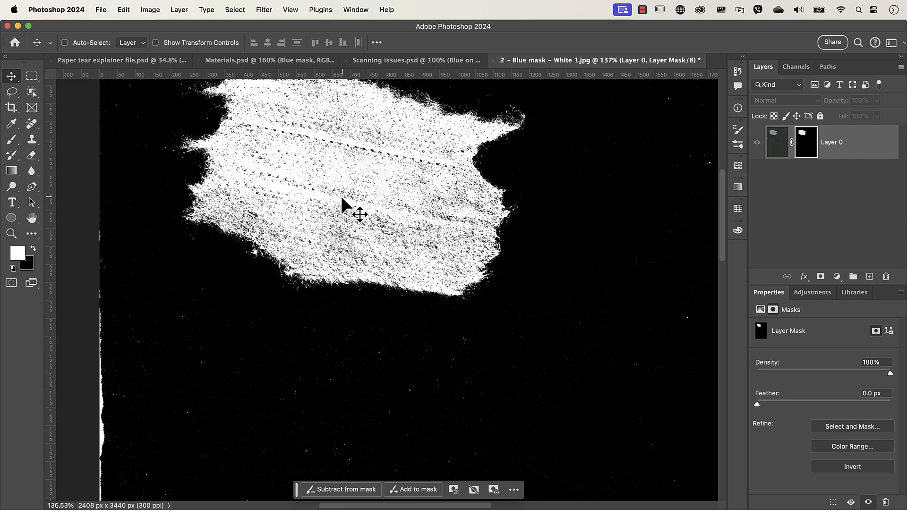
pyautogui.press('space')
pyautogui.moveTo(324, 165); pyautogui.dragTo(325, 243)
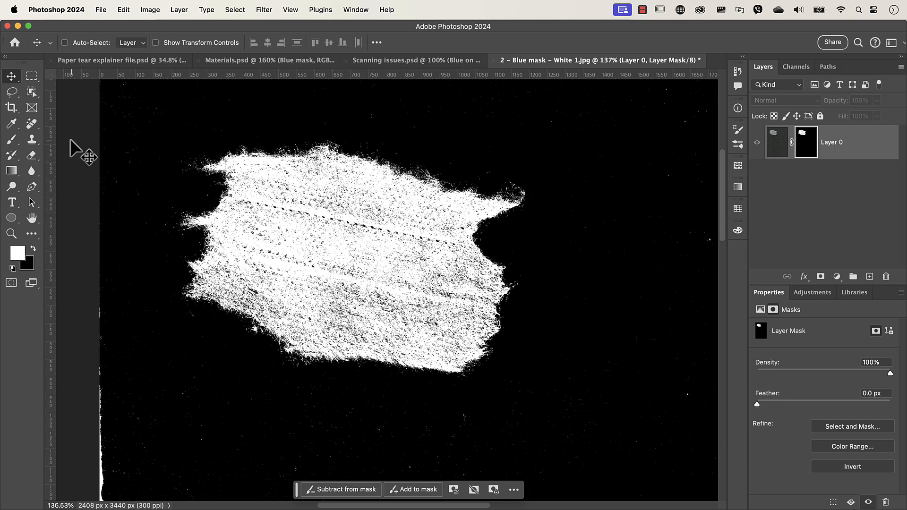
# - Set up the Brush tool with the Hard Round tip at 76 px and black as the painting color
pyautogui.click(13, 142)
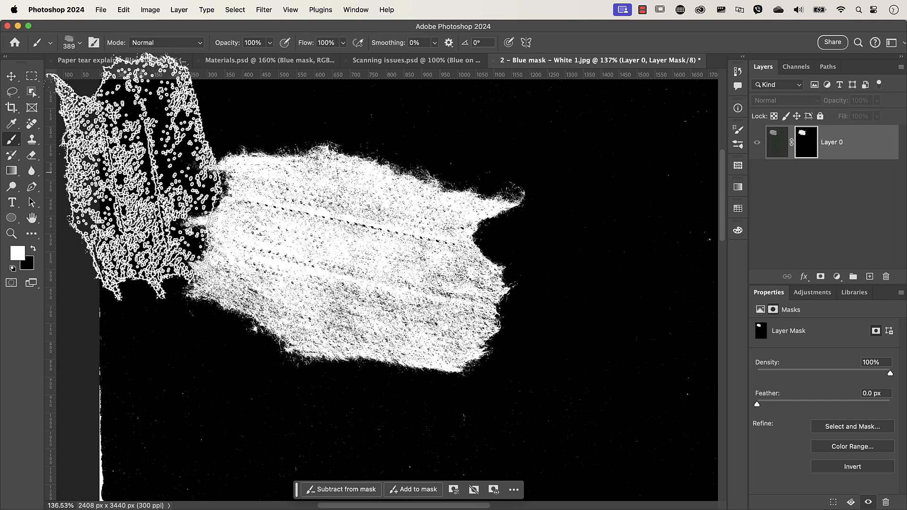
pyautogui.click(80, 45)
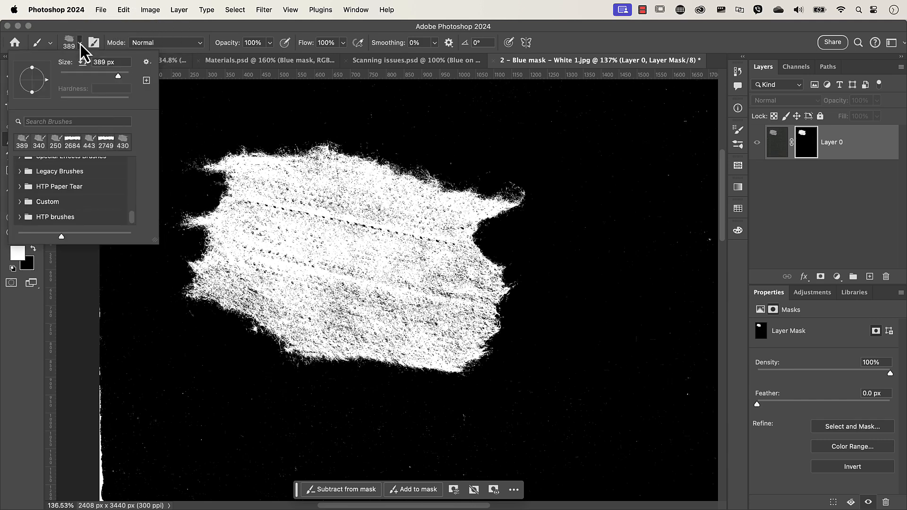
pyautogui.moveTo(135, 220)
pyautogui.mouseDown()
pyautogui.moveTo(141, 202)
pyautogui.moveTo(121, 176)
pyautogui.mouseUp()
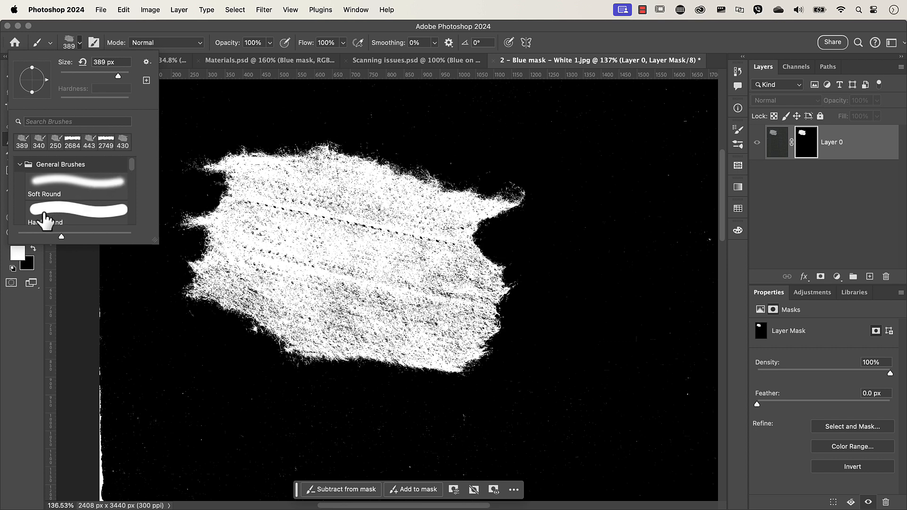
pyautogui.click(70, 216)
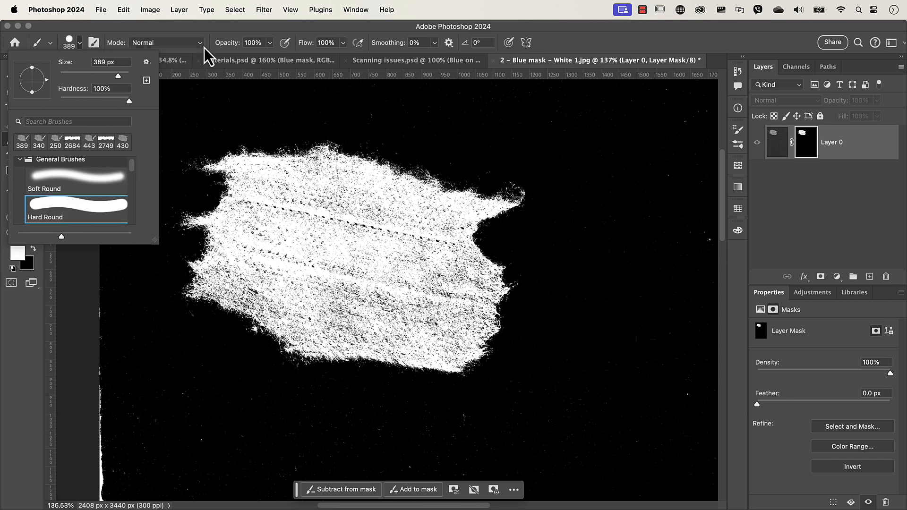
pyautogui.click(223, 29)
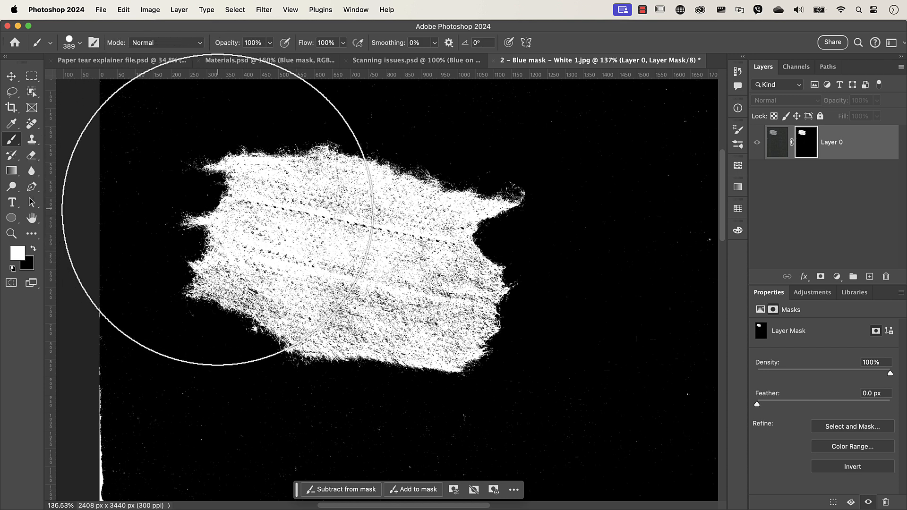
pyautogui.moveTo(241, 263)
pyautogui.mouseDown()
pyautogui.moveTo(175, 276)
pyautogui.moveTo(157, 219)
pyautogui.moveTo(155, 282)
pyautogui.moveTo(47, 259)
pyautogui.mouseUp()
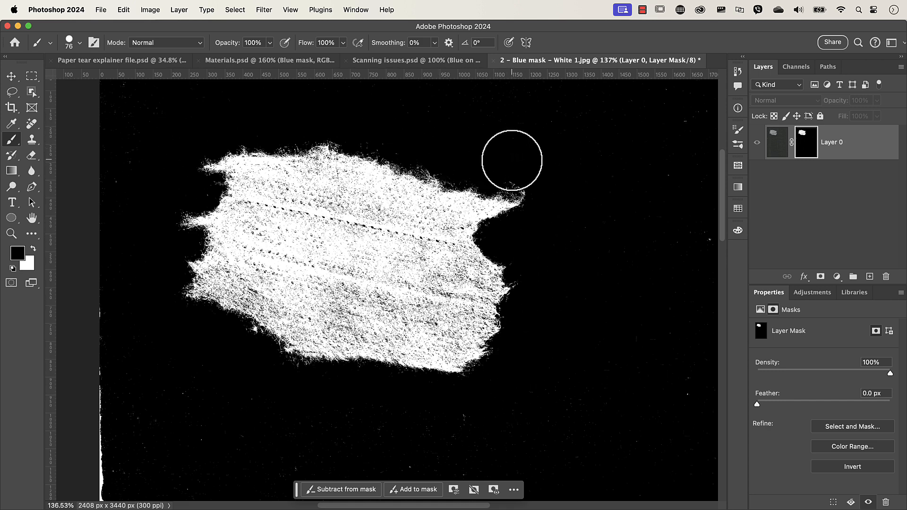
# - Leave the mask-only view and place a yellow (#f6ff00) Solid Color fill layer beneath the masked Layer 0
pyautogui.keyDown('alt'); pyautogui.click(811, 150); pyautogui.keyUp('alt')
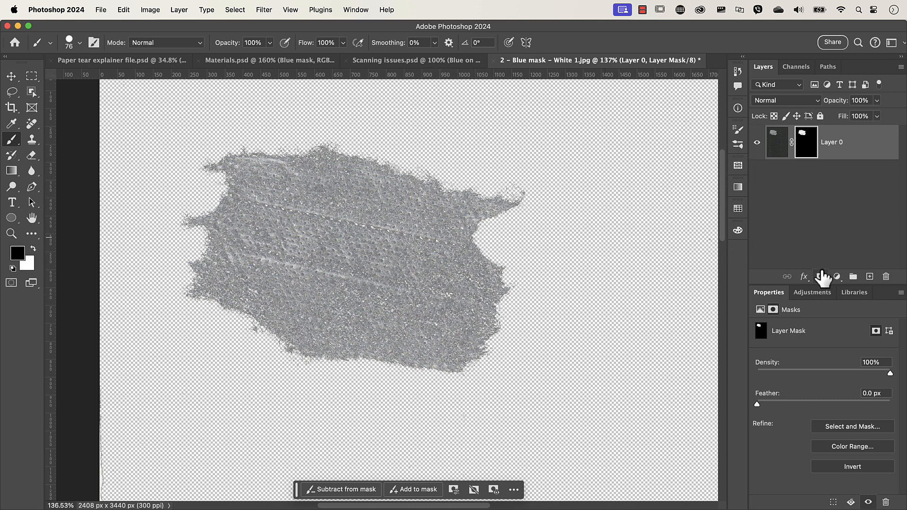
pyautogui.click(836, 279)
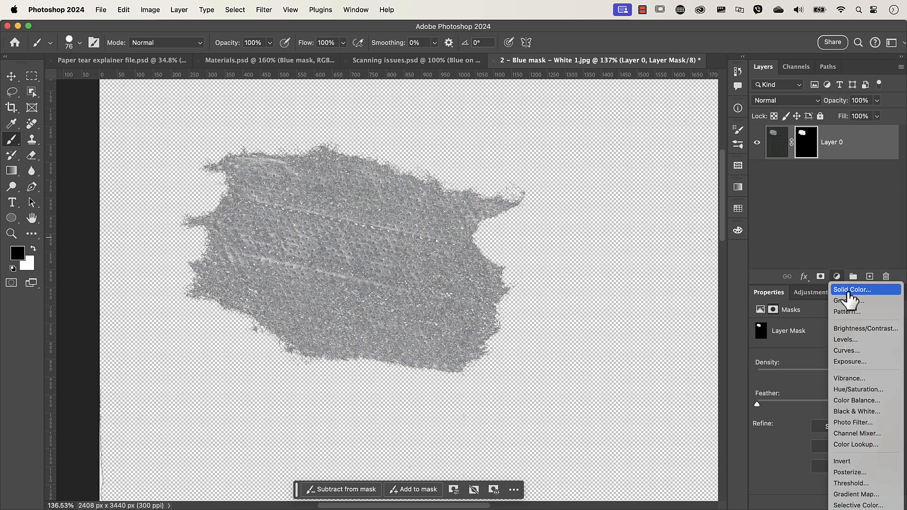
pyautogui.click(848, 291)
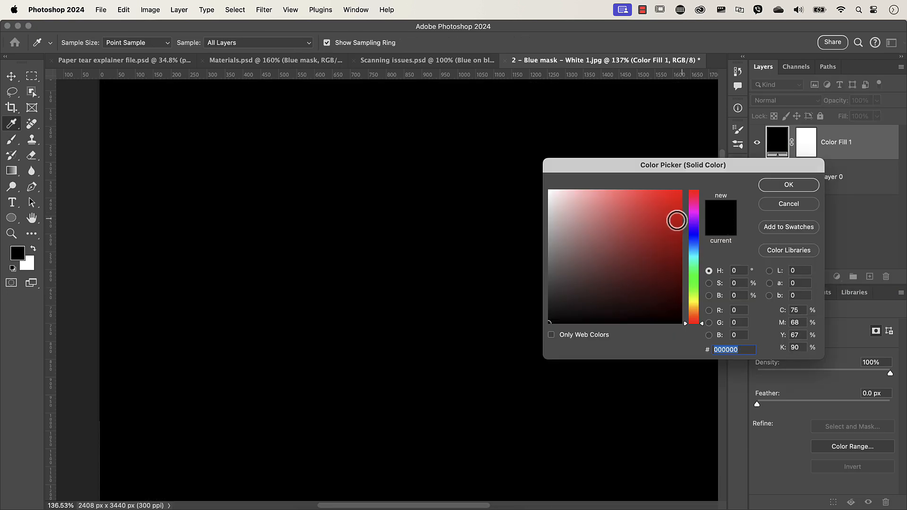
pyautogui.click(694, 300)
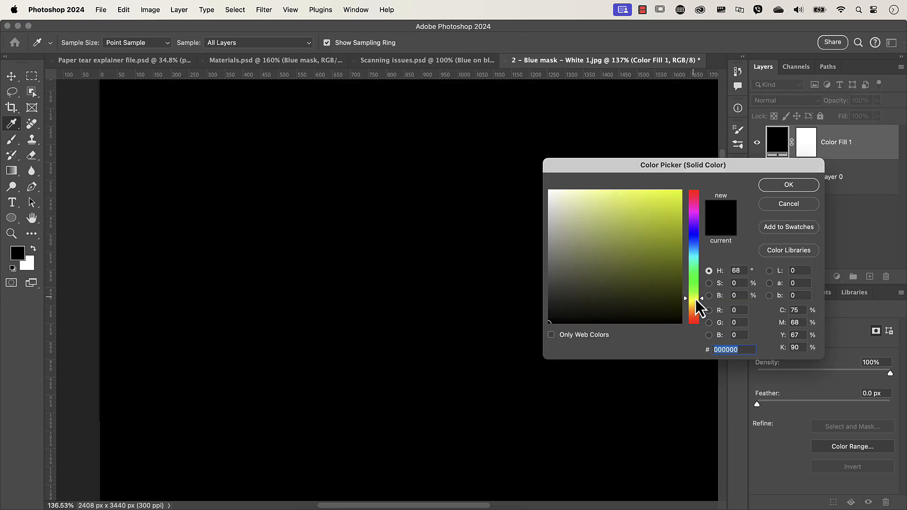
pyautogui.click(661, 206)
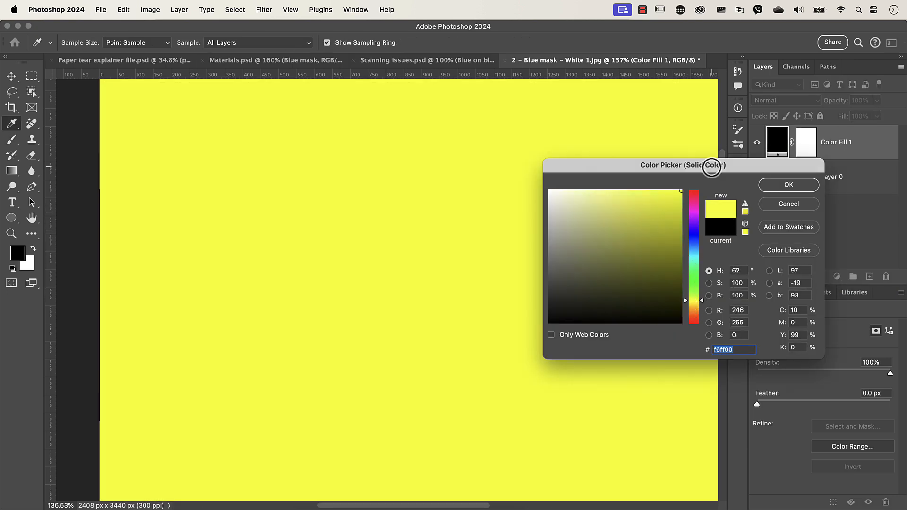
pyautogui.click(777, 184)
pyautogui.press('b')
pyautogui.moveTo(780, 146); pyautogui.dragTo(779, 203)
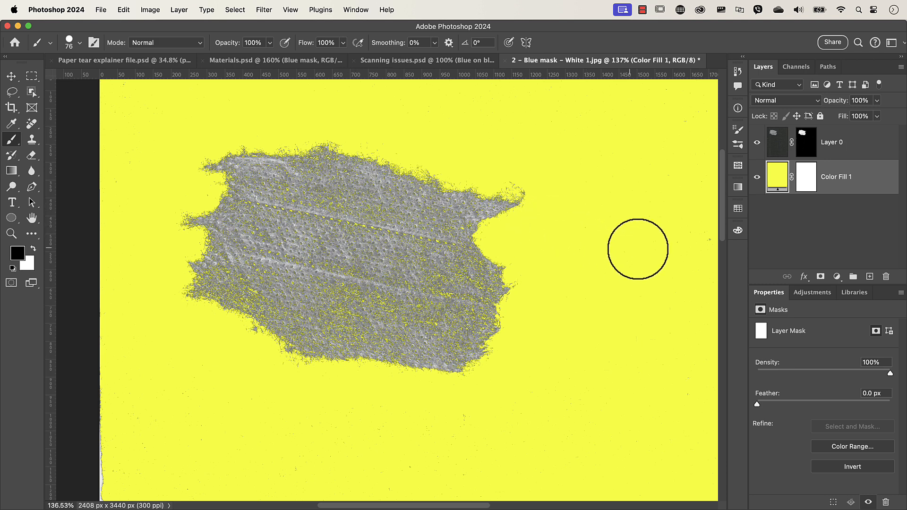
# - Add a Levels adjustment above Layer 0 with input levels of 14, 1.46 and 241 to brighten the torn piece
pyautogui.click(774, 152)
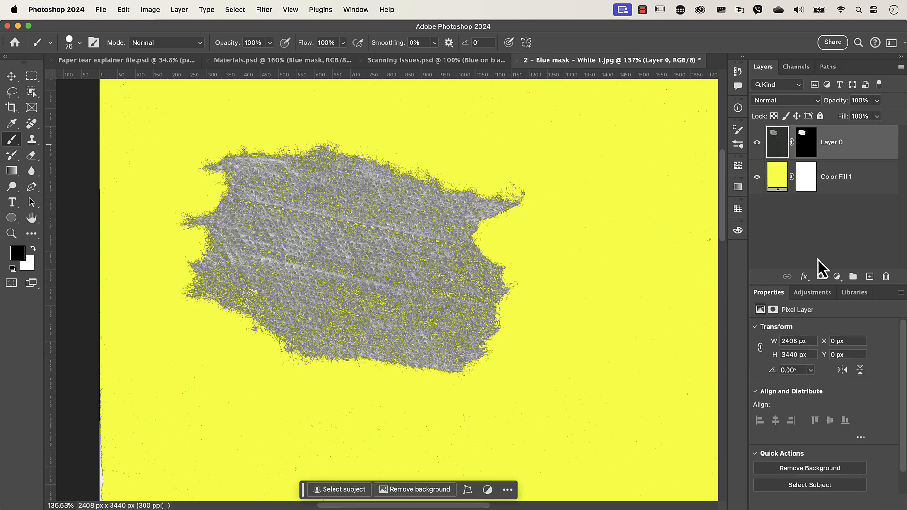
pyautogui.click(837, 276)
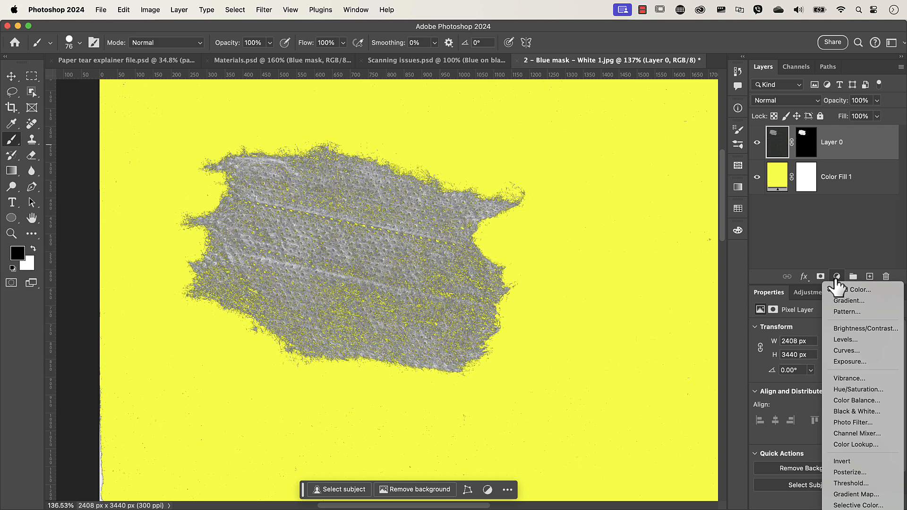
pyautogui.click(846, 340)
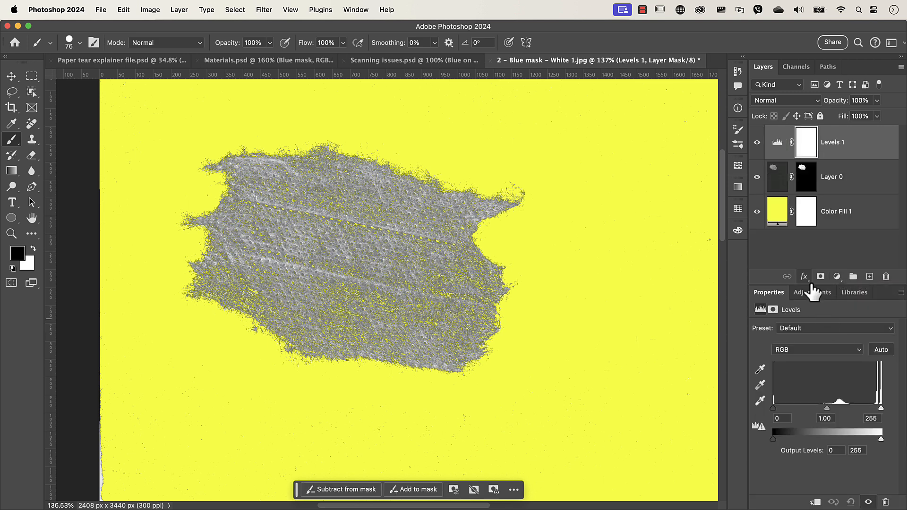
pyautogui.moveTo(775, 412); pyautogui.dragTo(817, 409)
pyautogui.moveTo(881, 410); pyautogui.dragTo(875, 410)
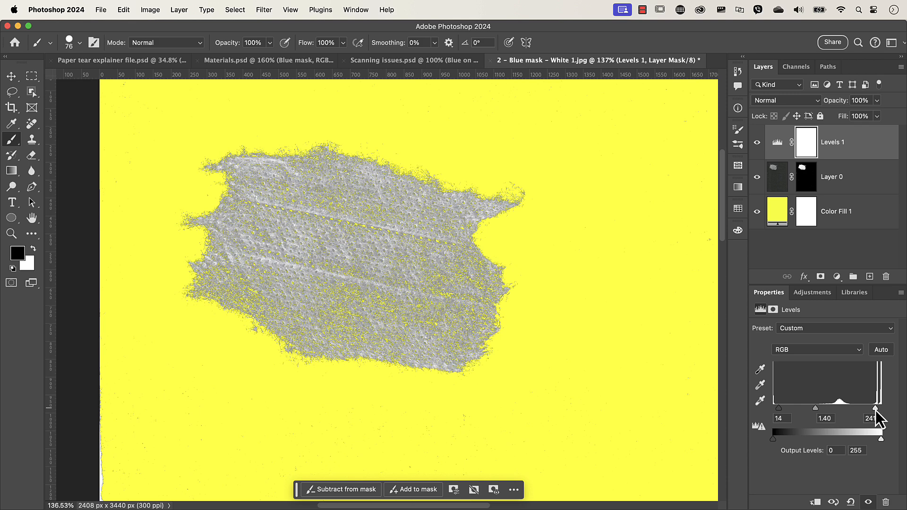
pyautogui.moveTo(816, 410); pyautogui.dragTo(817, 409)
# - Hide the yellow fill layer and desaturate Layer 0's image with Hue/Saturation at a saturation of -100
pyautogui.click(757, 213)
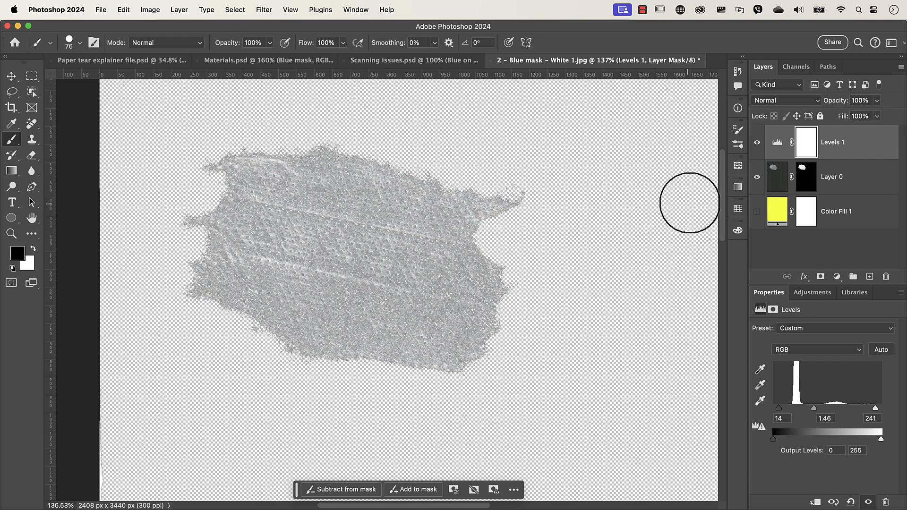
pyautogui.click(777, 176)
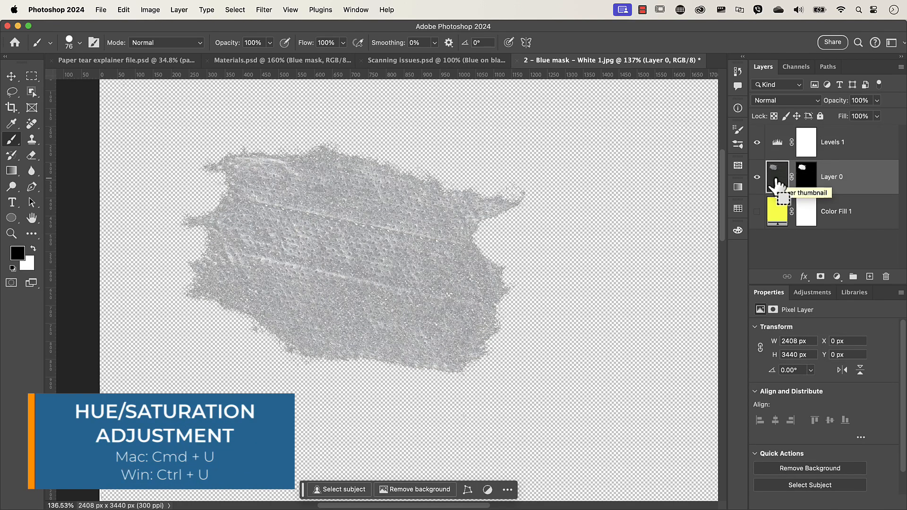
pyautogui.press('super+u')
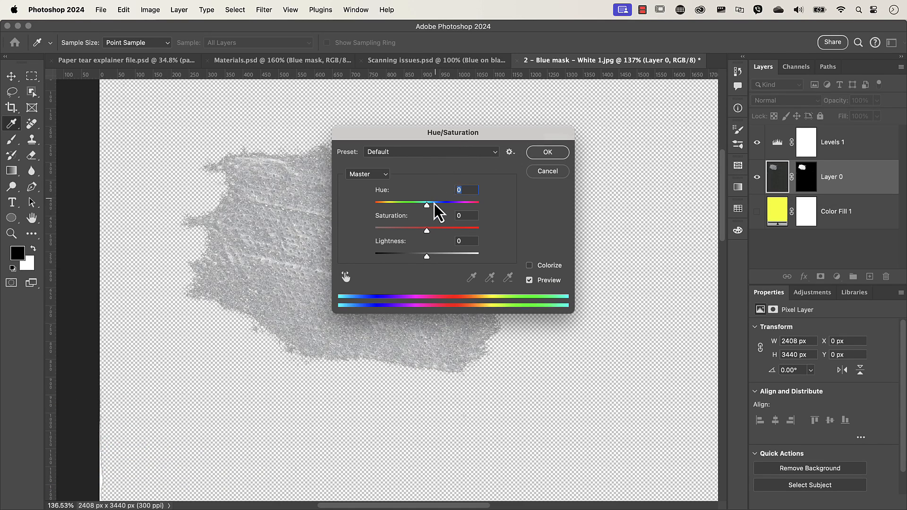
pyautogui.moveTo(427, 231); pyautogui.dragTo(363, 238)
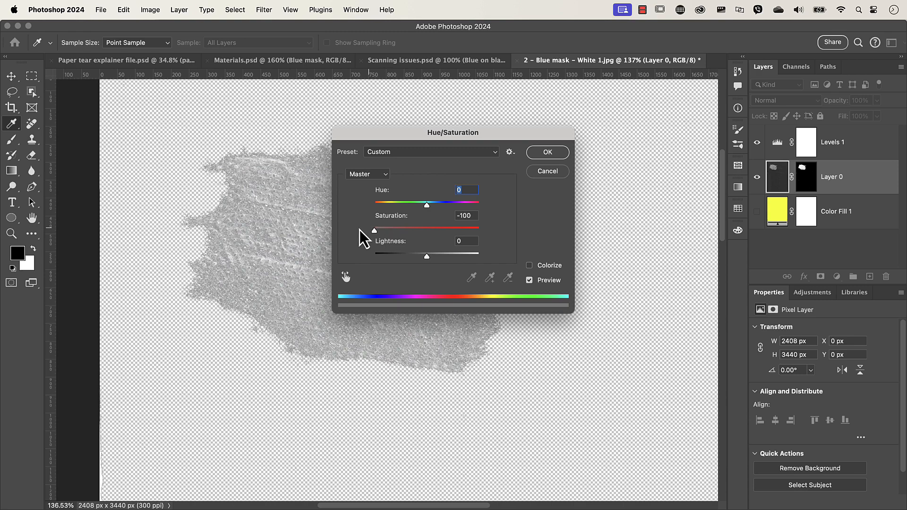
pyautogui.click(465, 216)
pyautogui.click(543, 153)
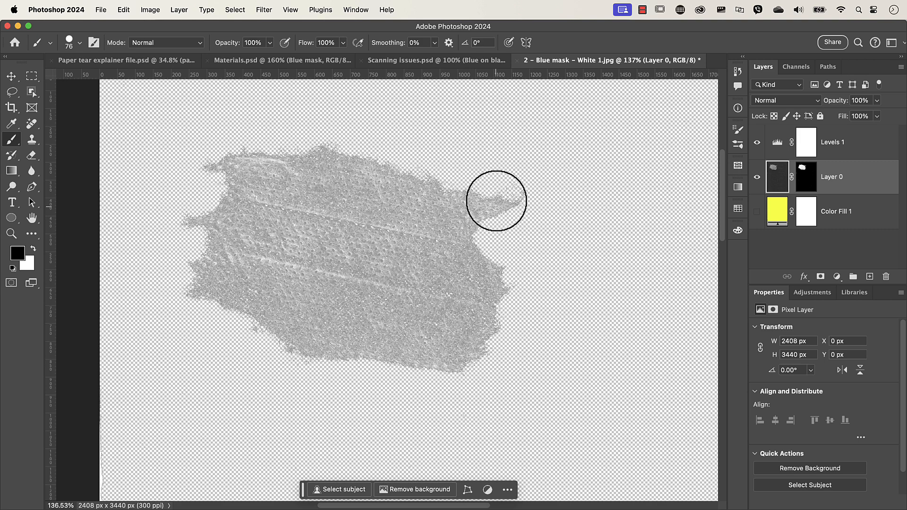
# - Show the yellow fill layer again and draw a loose lasso selection about 1040 by 725 px around the torn piece
pyautogui.click(757, 211)
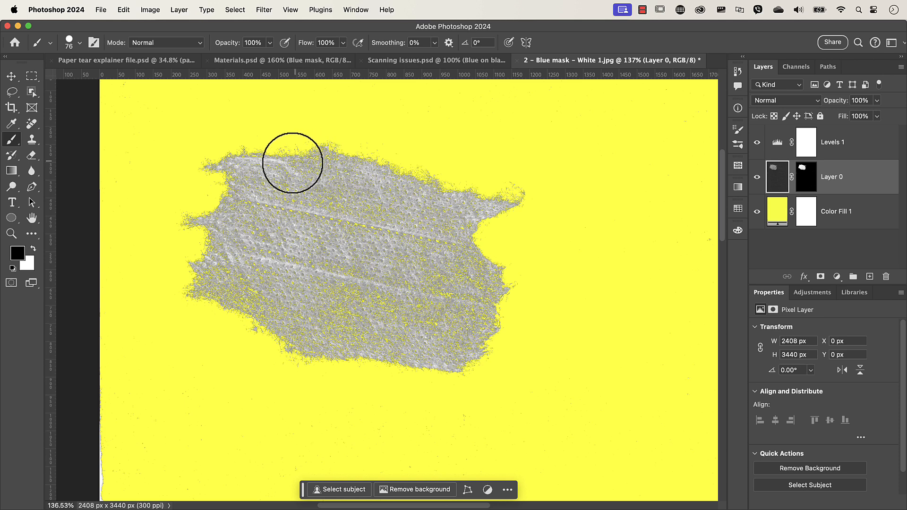
pyautogui.press('v')
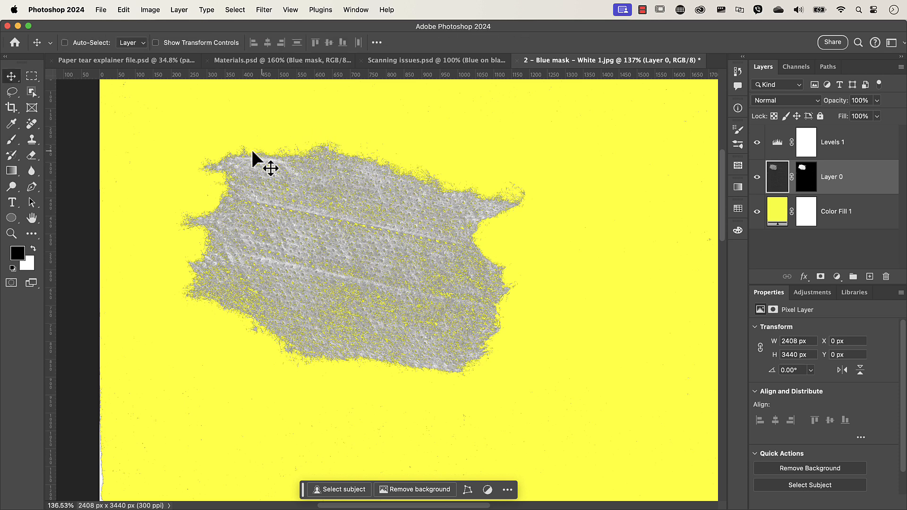
pyautogui.click(13, 93)
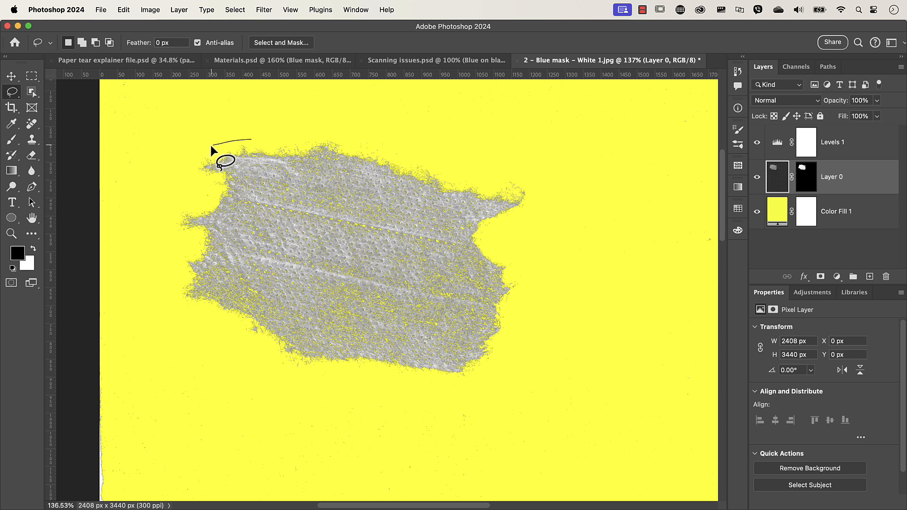
pyautogui.moveTo(193, 163); pyautogui.dragTo(197, 183)
pyautogui.moveTo(181, 259); pyautogui.dragTo(170, 295)
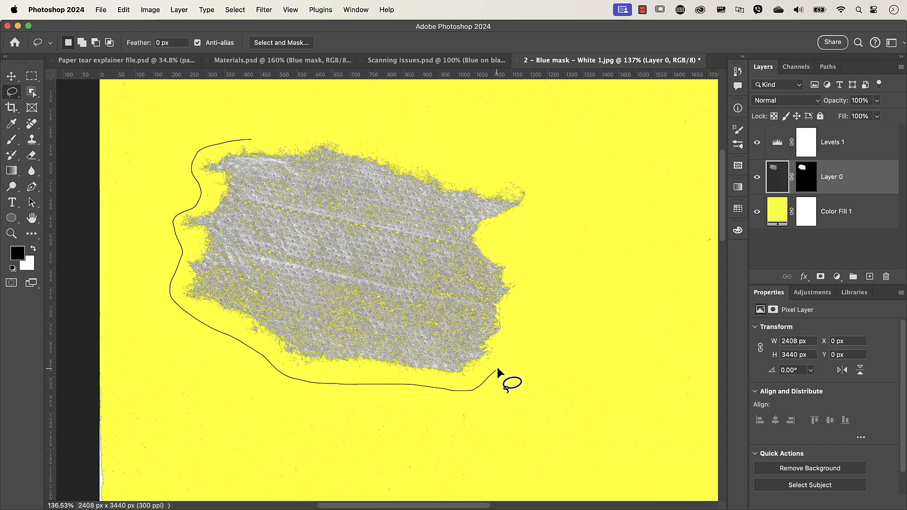
pyautogui.moveTo(539, 317)
pyautogui.mouseDown()
pyautogui.moveTo(539, 287)
pyautogui.moveTo(501, 233)
pyautogui.moveTo(539, 192)
pyautogui.moveTo(532, 167)
pyautogui.moveTo(455, 169)
pyautogui.moveTo(329, 135)
pyautogui.mouseUp()
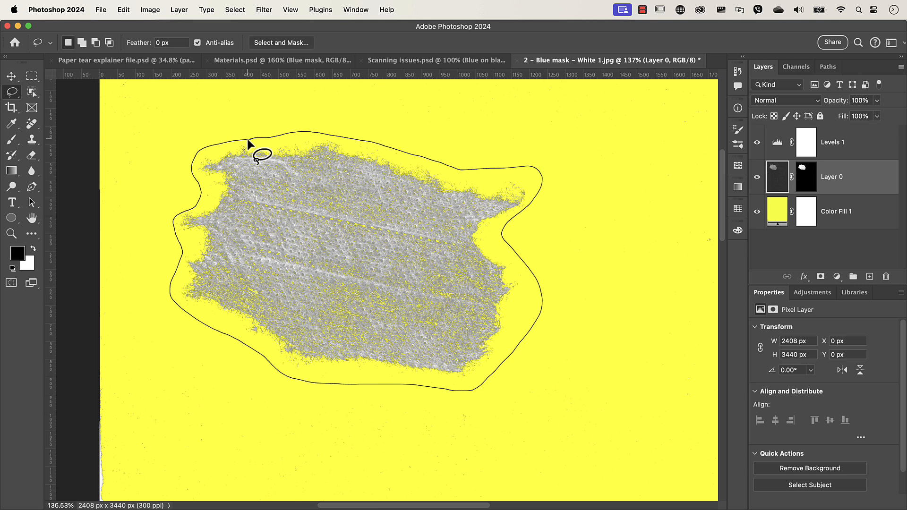
pyautogui.moveTo(248, 144); pyautogui.dragTo(249, 143)
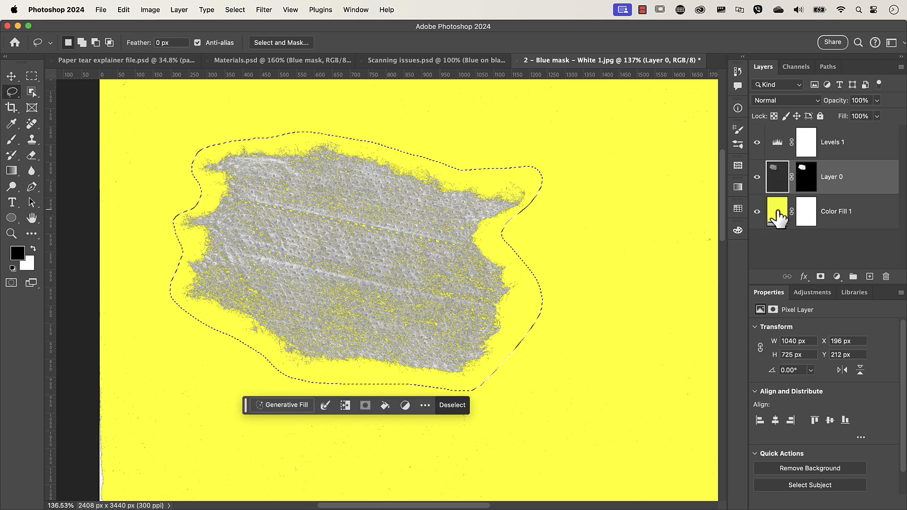
# - Hide the yellow fill layer and define the selected torn piece as a brush preset named "HTP - Paper tear"
pyautogui.click(757, 211)
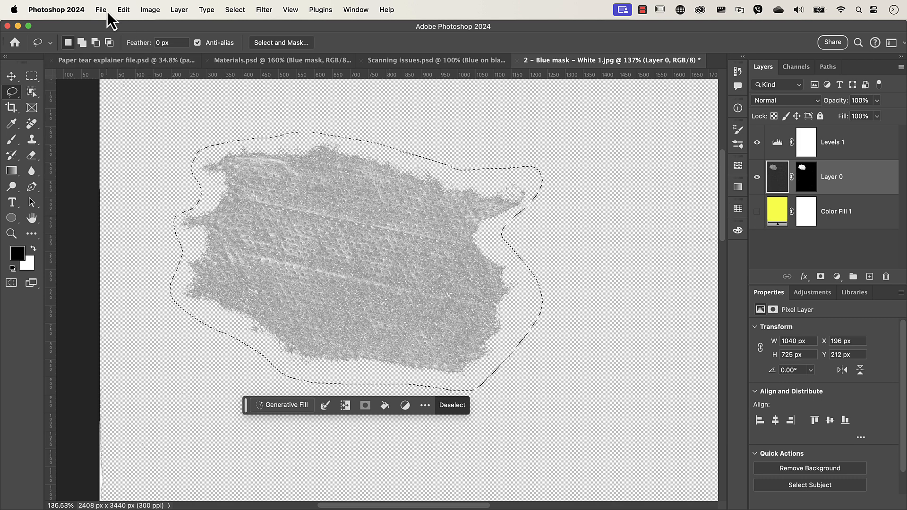
pyautogui.click(124, 10)
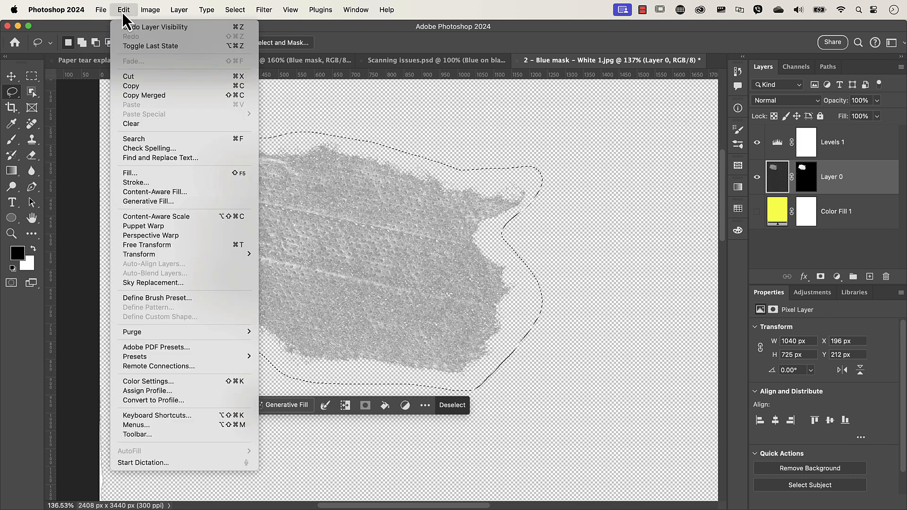
pyautogui.click(155, 299)
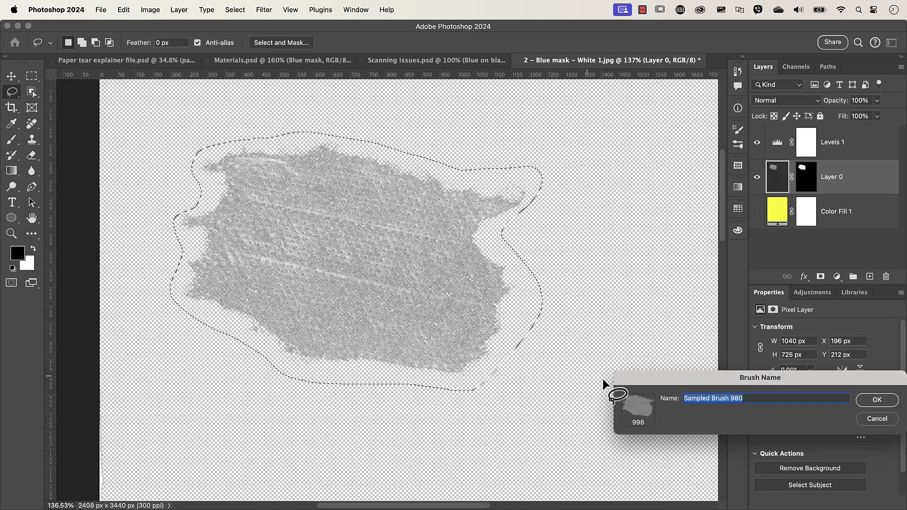
pyautogui.moveTo(656, 379); pyautogui.dragTo(412, 269)
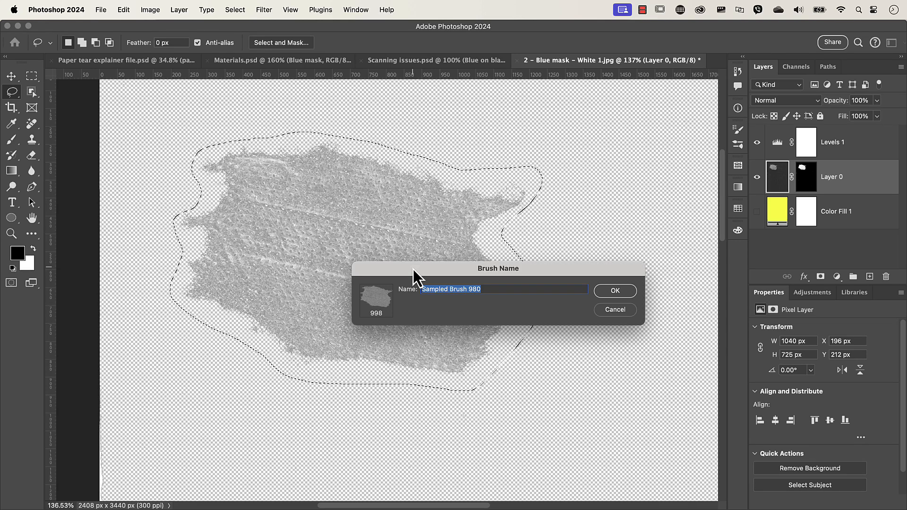
pyautogui.write('HTP')
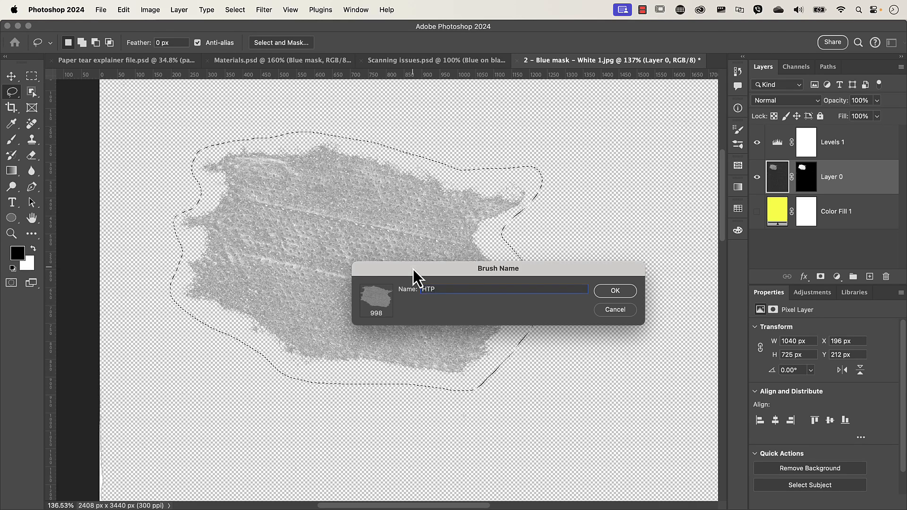
pyautogui.write(' - Paper tear')
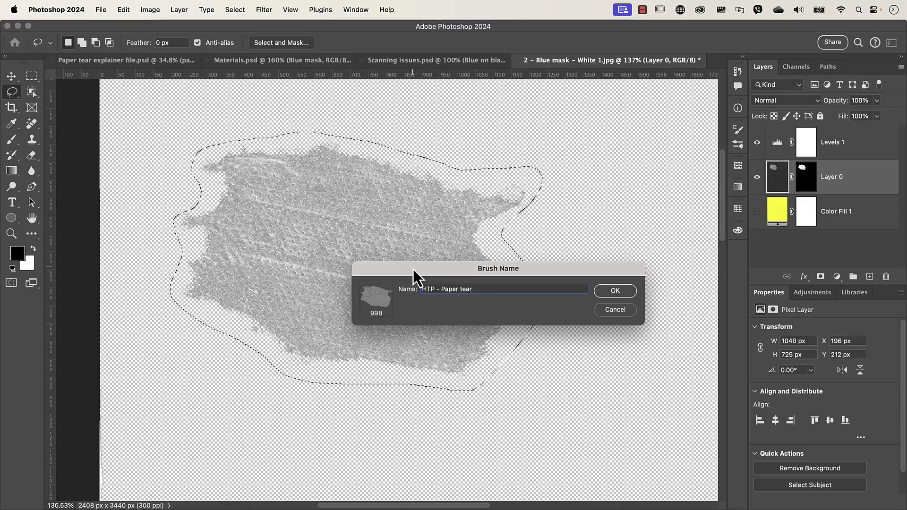
pyautogui.click(614, 291)
# - Activate the Brush tool and create a new 1920 x 1080 px document at 72 ppi with a white background
pyautogui.press('b')
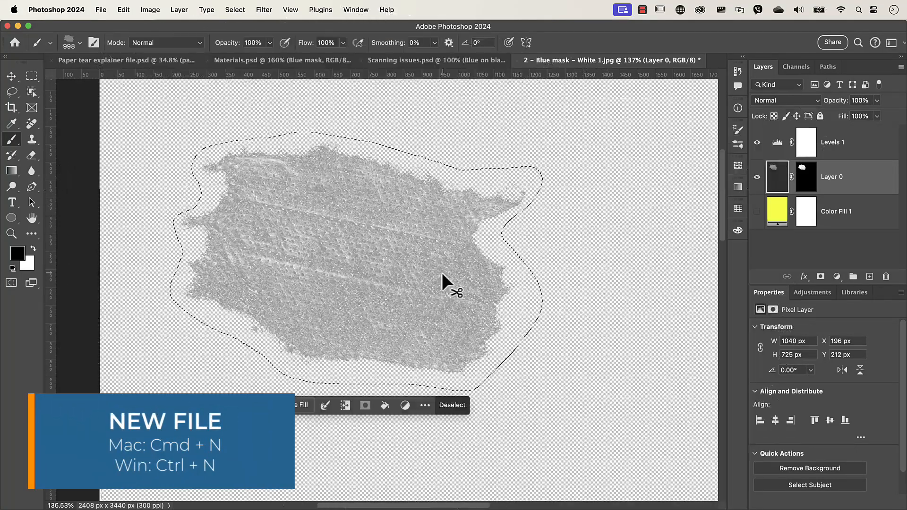
pyautogui.press('super+n')
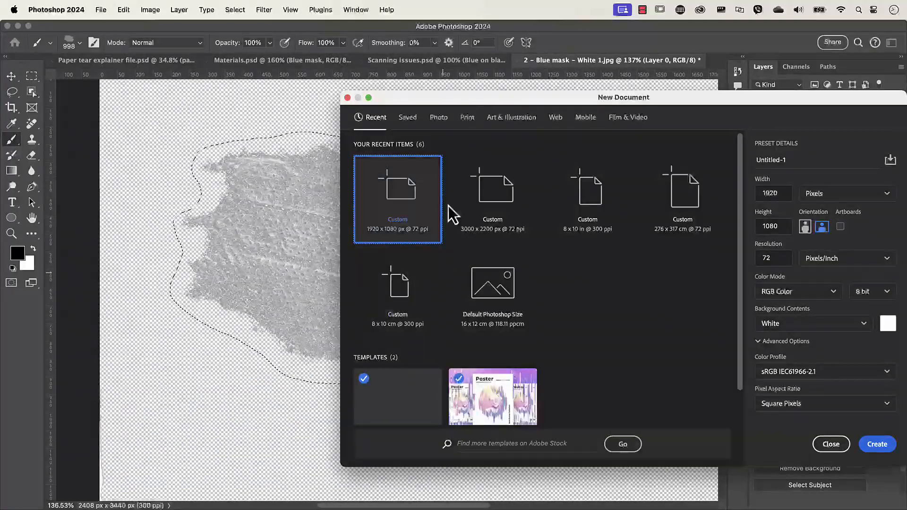
pyautogui.moveTo(546, 101); pyautogui.dragTo(384, 74)
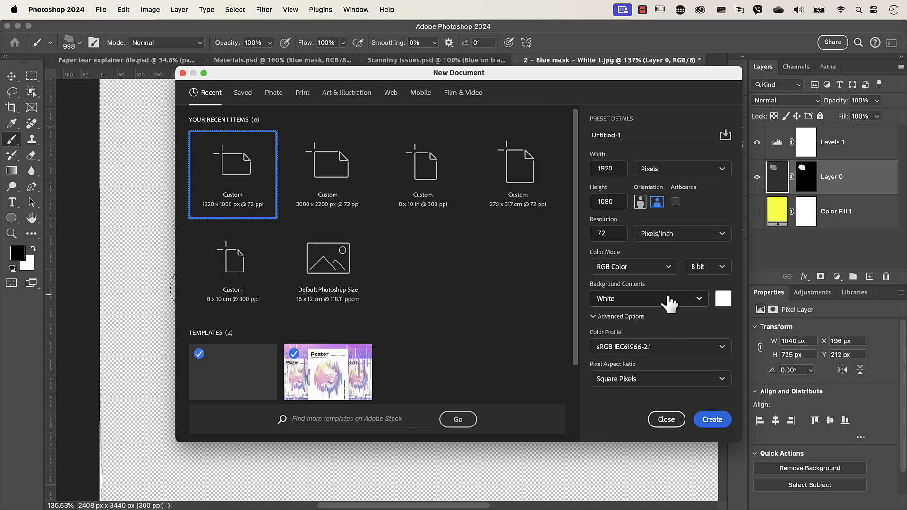
pyautogui.click(711, 421)
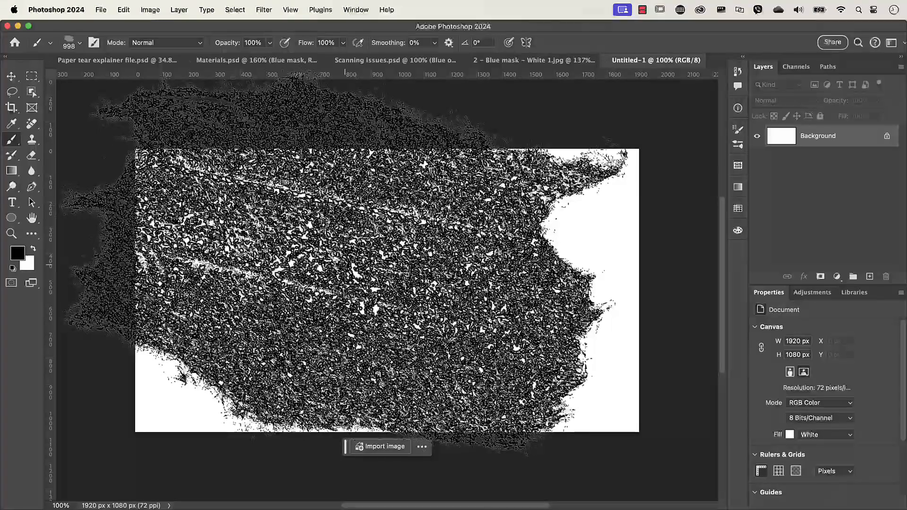
# - Resize the paper tear brush to 403 px and stamp it three times in a row across the upper canvas
pyautogui.moveTo(345, 265); pyautogui.dragTo(234, 270)
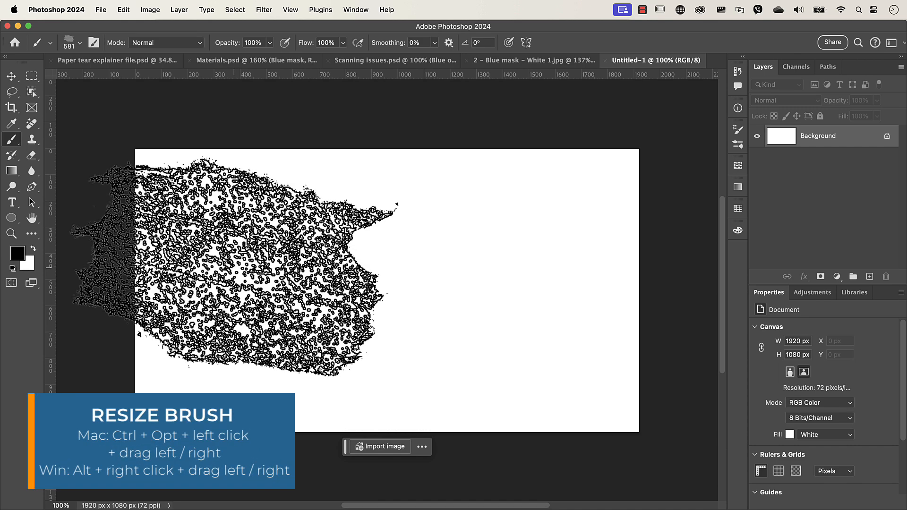
pyautogui.moveTo(273, 263)
pyautogui.mouseDown()
pyautogui.moveTo(212, 264)
pyautogui.moveTo(307, 272)
pyautogui.mouseUp()
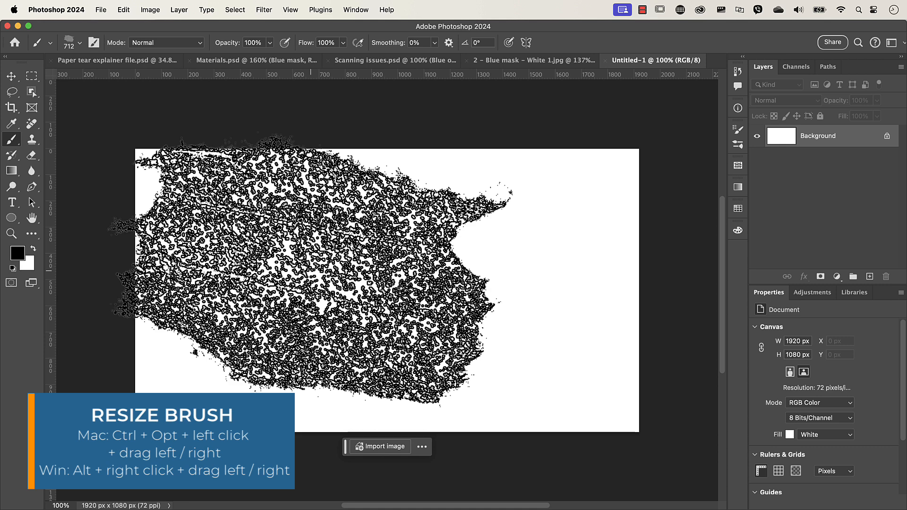
pyautogui.moveTo(308, 268); pyautogui.dragTo(228, 270)
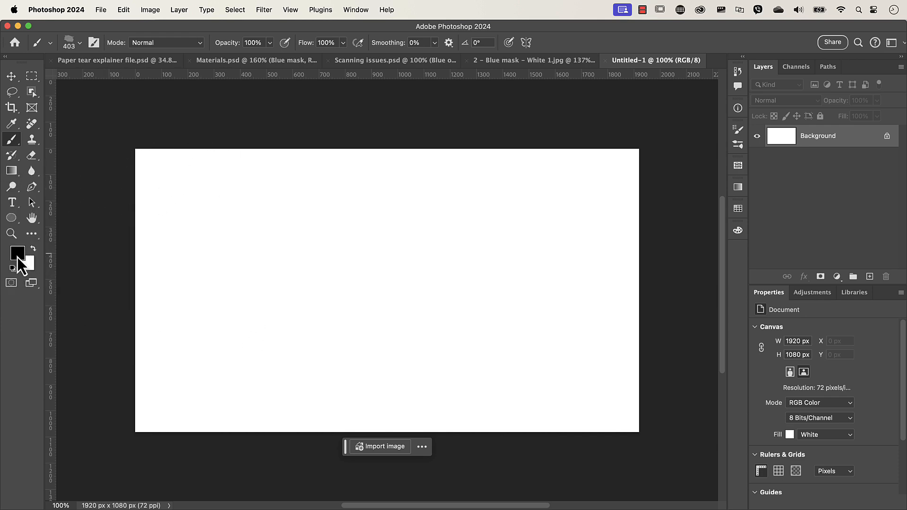
pyautogui.click(212, 215)
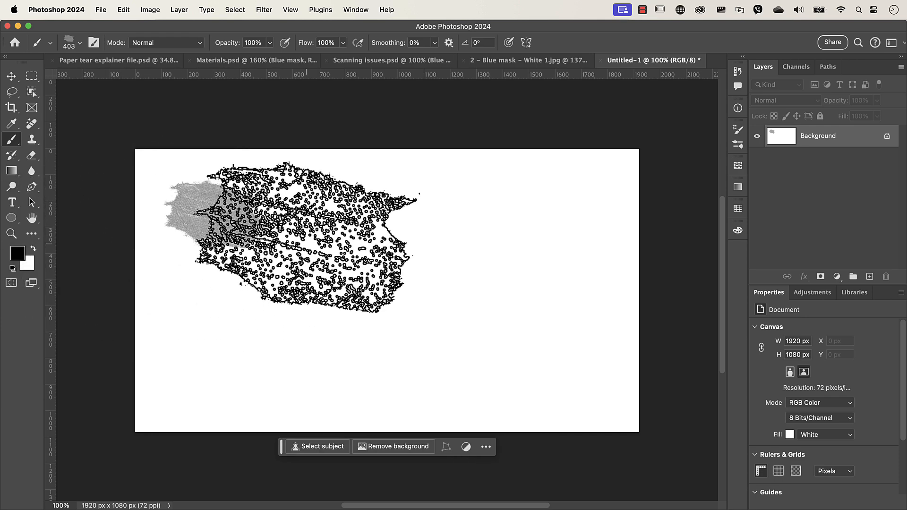
pyautogui.click(325, 218)
pyautogui.click(443, 229)
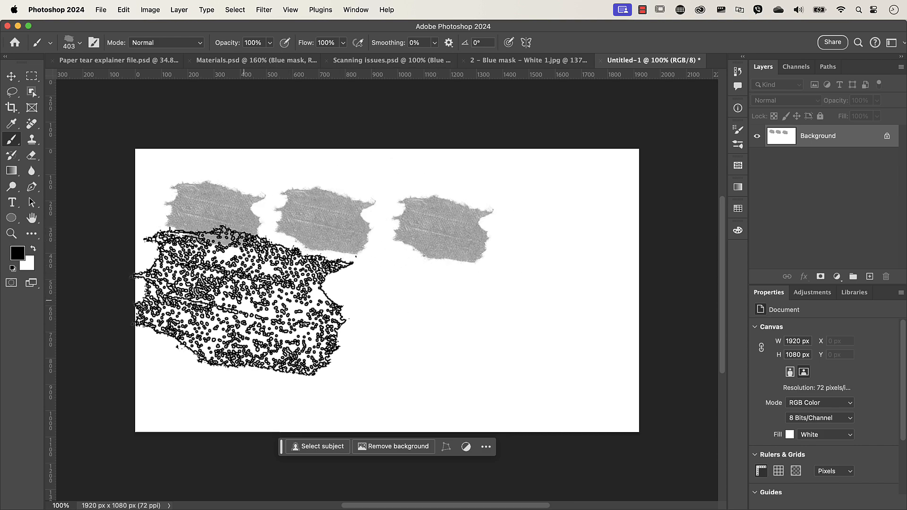
# - Paint three wide horizontal black test strokes, two across the lower half and one over the stamped row
pyautogui.moveTo(234, 300); pyautogui.dragTo(441, 298)
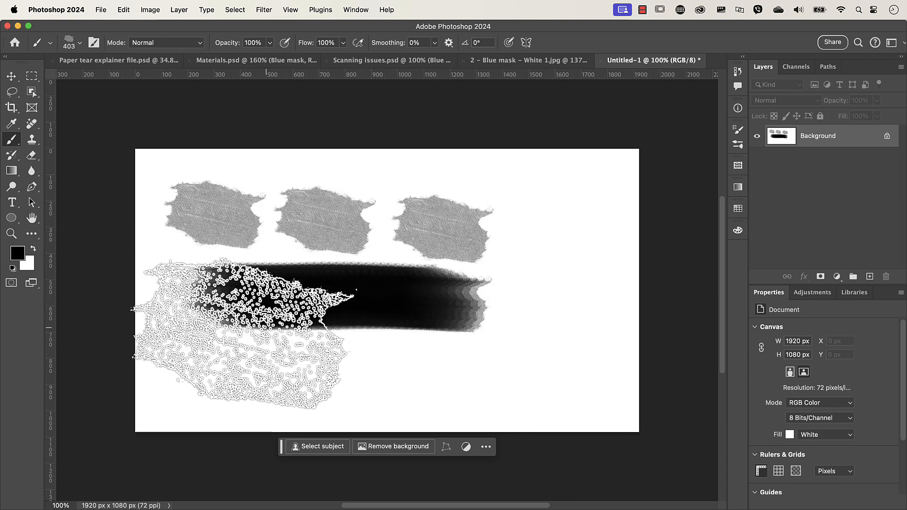
pyautogui.moveTo(213, 360); pyautogui.dragTo(536, 364)
pyautogui.moveTo(297, 202); pyautogui.dragTo(515, 218)
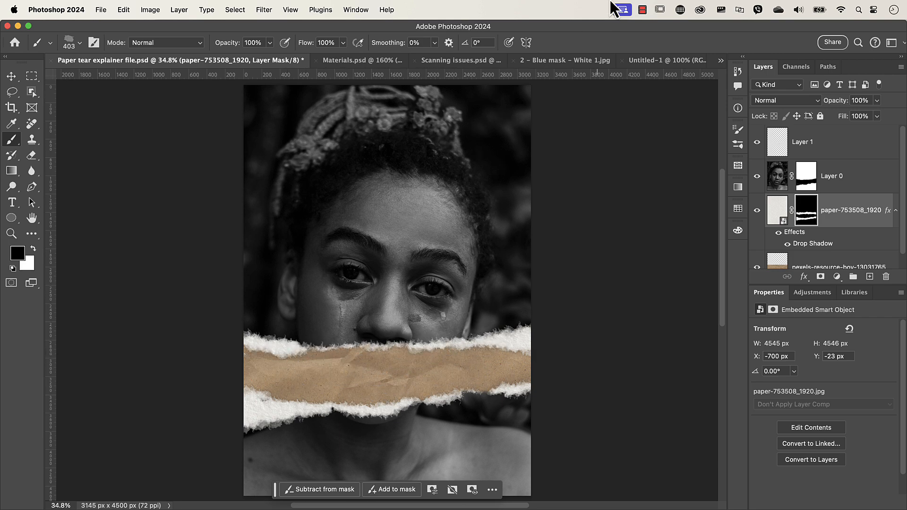
# - Return to the Untitled-1 document and open the Brush Tip Shape options in Brush Settings
pyautogui.click(656, 61)
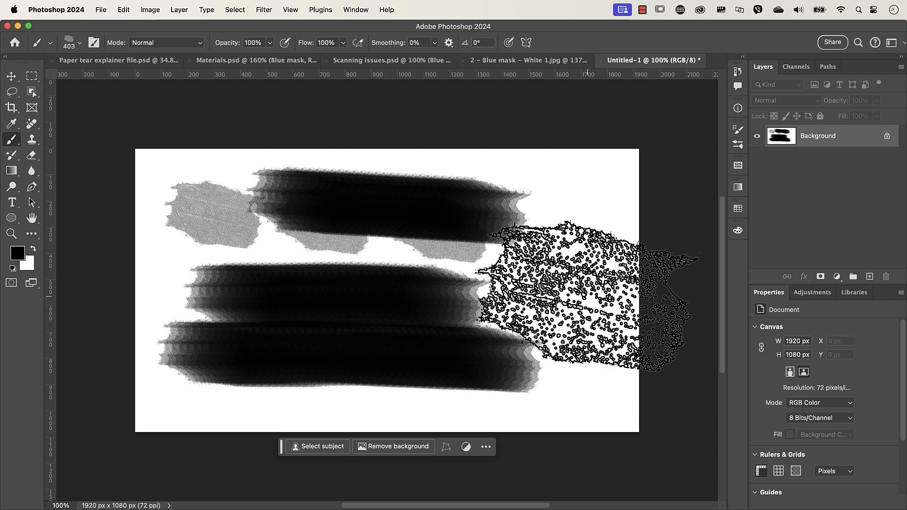
pyautogui.press('F5')
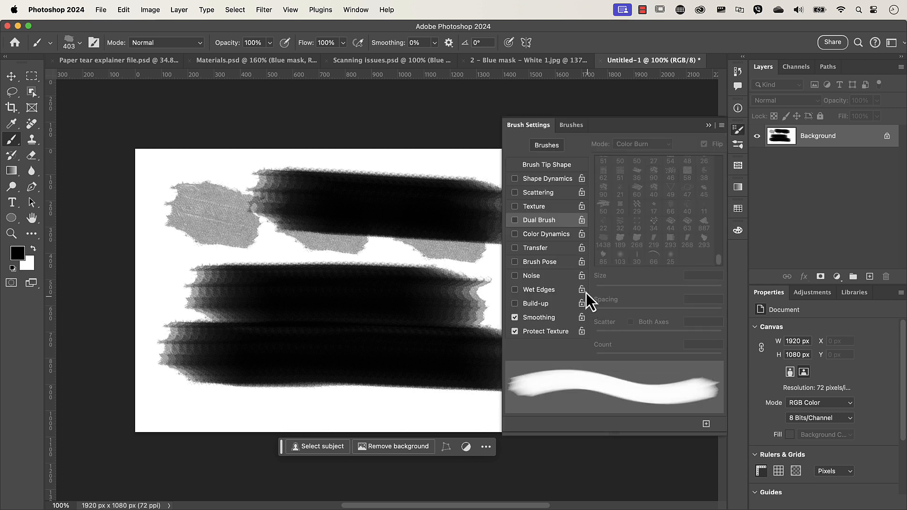
pyautogui.click(359, 11)
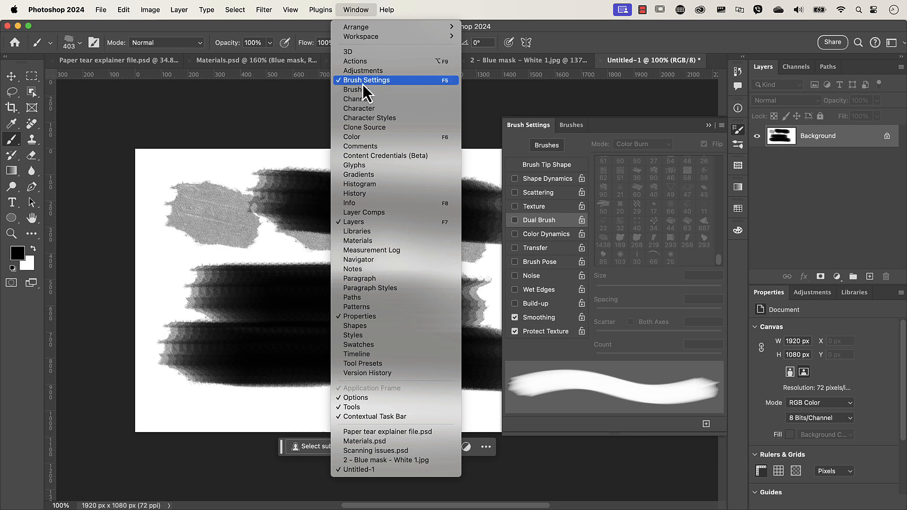
pyautogui.click(684, 144)
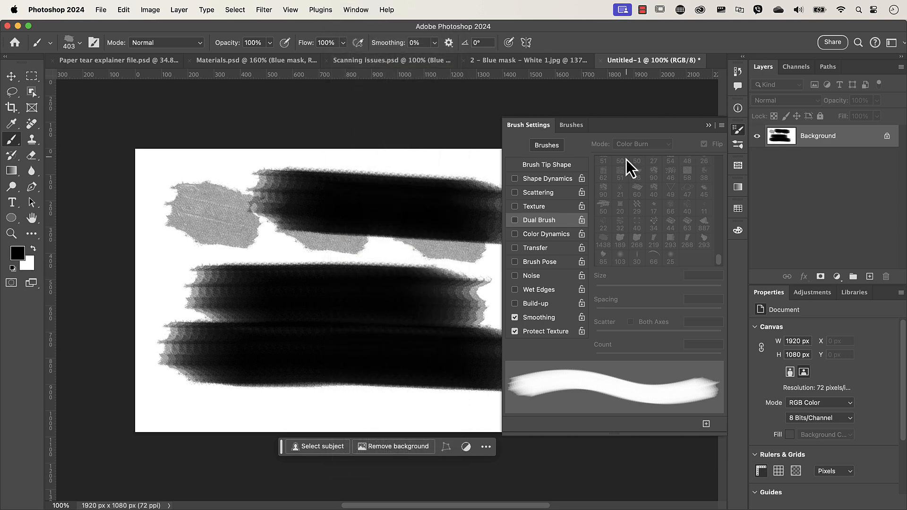
pyautogui.click(539, 167)
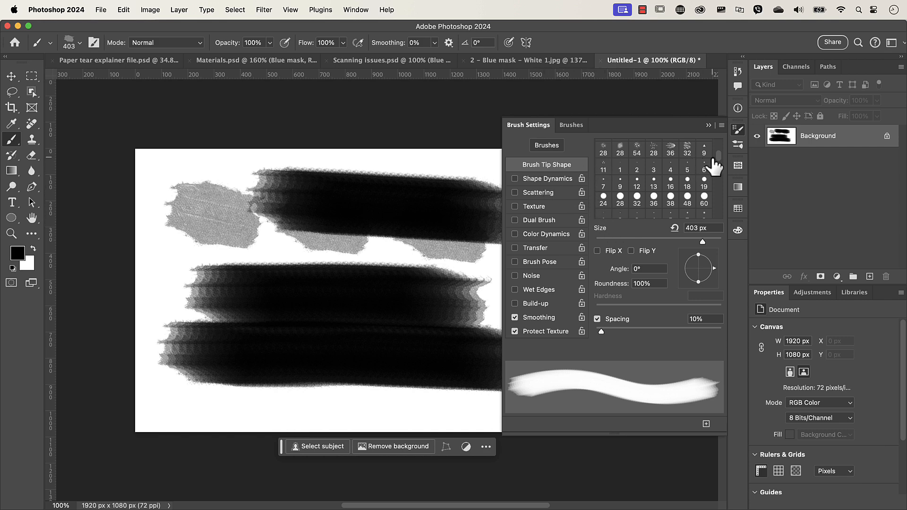
# - Enable Shape Dynamics with a Size Jitter of 100% and stamp test marks around the canvas's upper-left corner
pyautogui.click(536, 181)
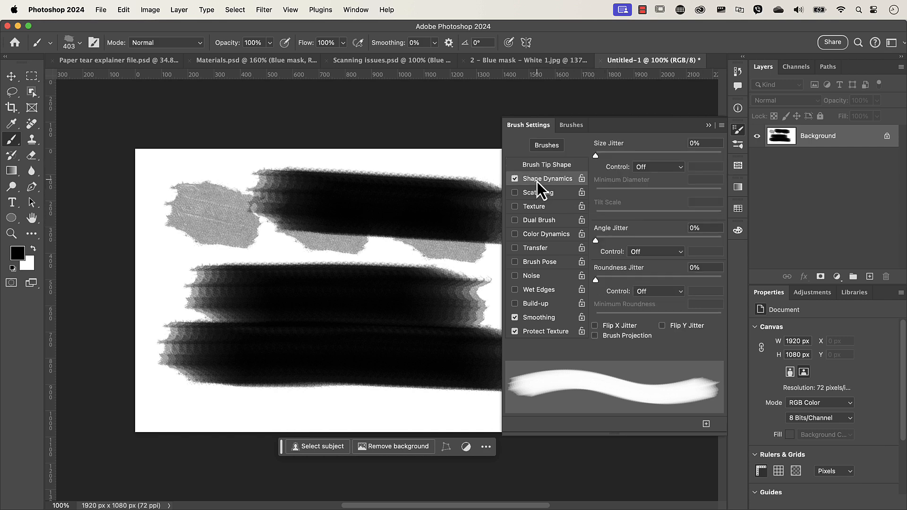
pyautogui.moveTo(596, 157); pyautogui.dragTo(724, 165)
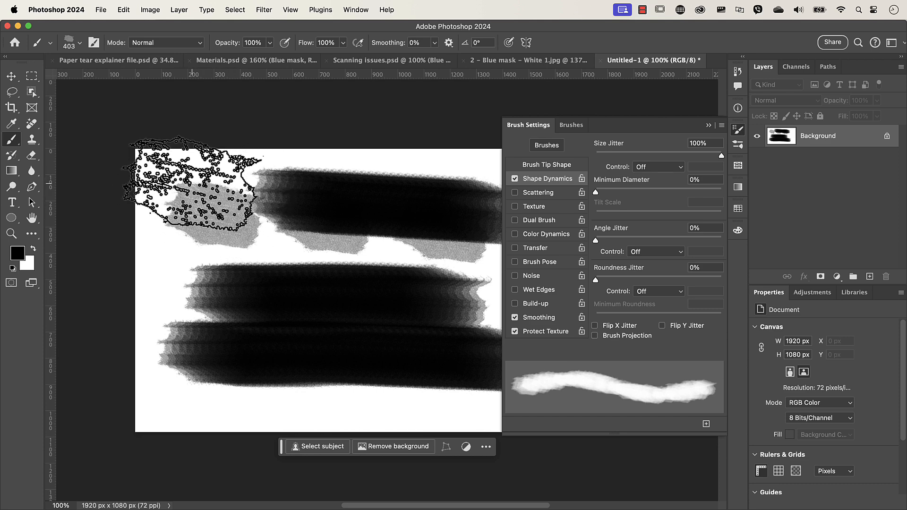
pyautogui.moveTo(192, 184)
pyautogui.mouseDown()
pyautogui.moveTo(177, 222)
pyautogui.moveTo(212, 242)
pyautogui.moveTo(233, 206)
pyautogui.moveTo(203, 172)
pyautogui.mouseUp()
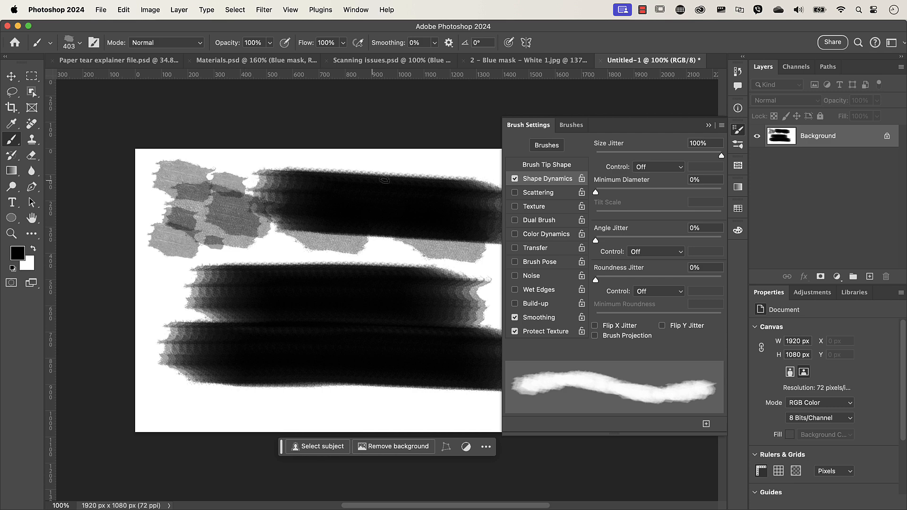
# - Set Size Jitter to 40% and Angle Jitter to 20%, testing them with strokes between the upper bands and along the canvas's lower edge
pyautogui.moveTo(626, 155); pyautogui.dragTo(646, 157)
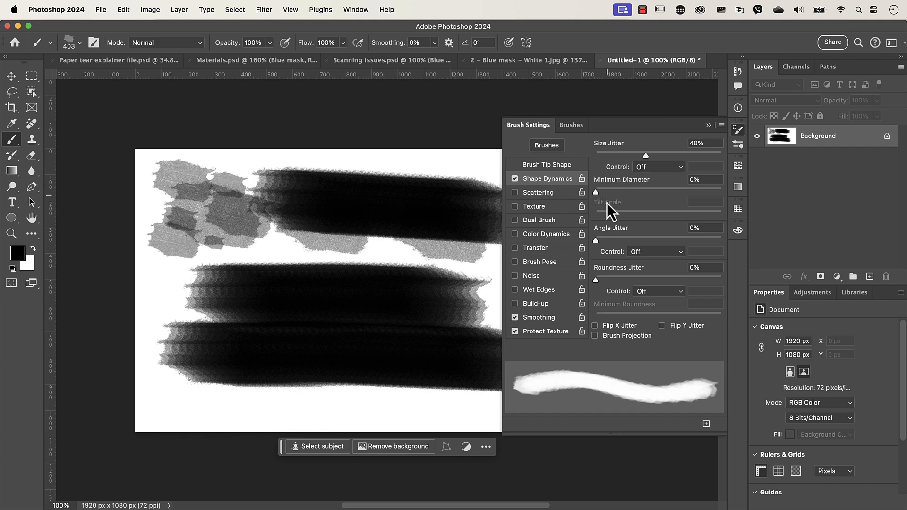
pyautogui.moveTo(597, 241); pyautogui.dragTo(616, 243)
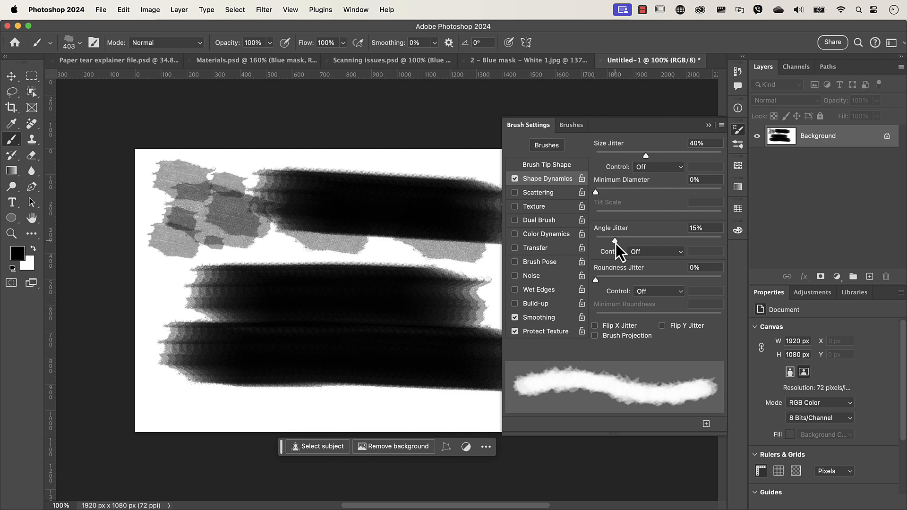
pyautogui.moveTo(616, 243); pyautogui.dragTo(621, 242)
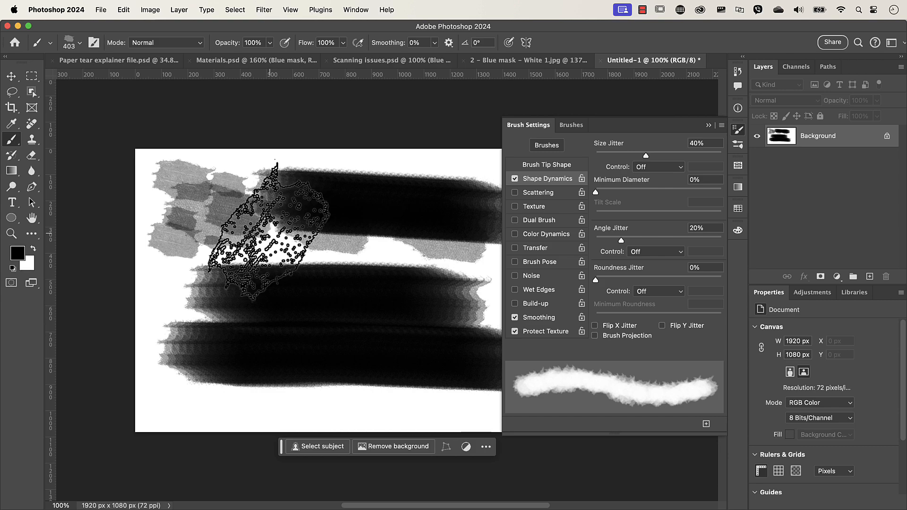
pyautogui.moveTo(262, 244); pyautogui.dragTo(324, 247)
pyautogui.moveTo(196, 385)
pyautogui.mouseDown()
pyautogui.moveTo(200, 419)
pyautogui.moveTo(397, 401)
pyautogui.mouseUp()
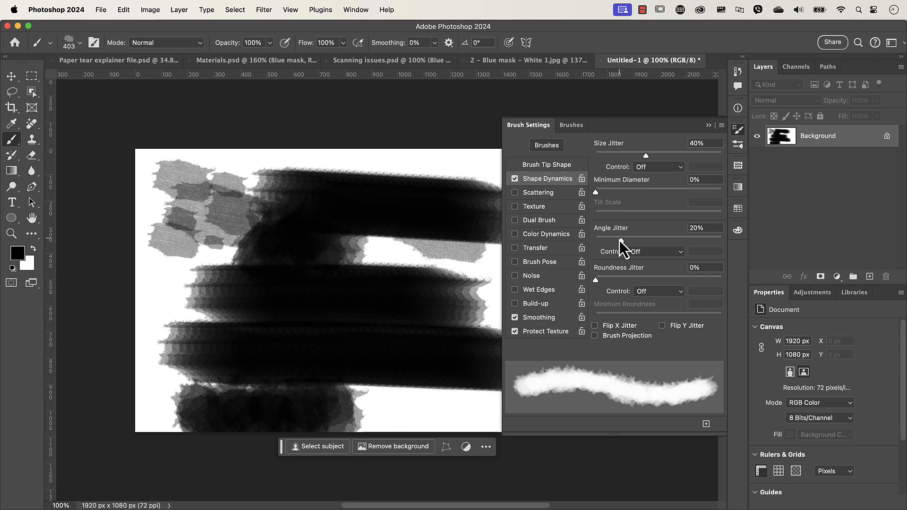
# - Enable Dual Brush and toggle Shape Dynamics off and on to compare the stroke preview, leaving it on
pyautogui.click(539, 223)
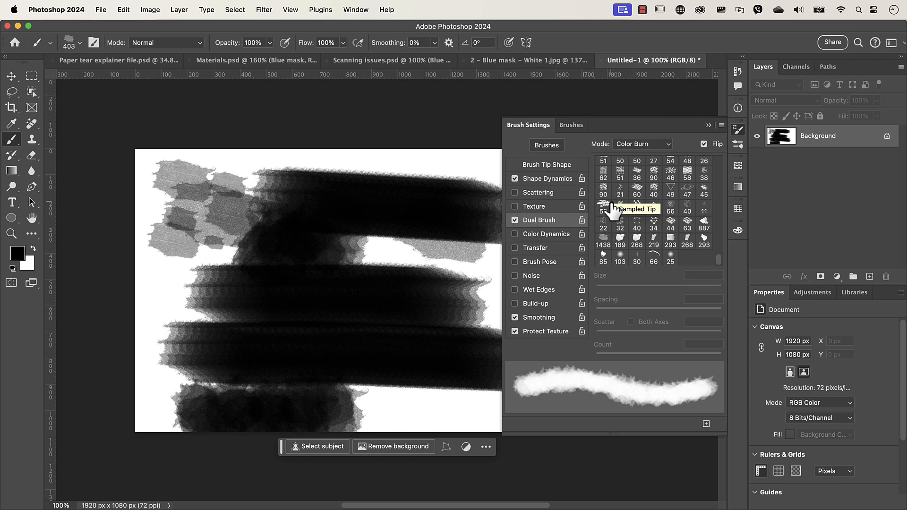
pyautogui.click(515, 179)
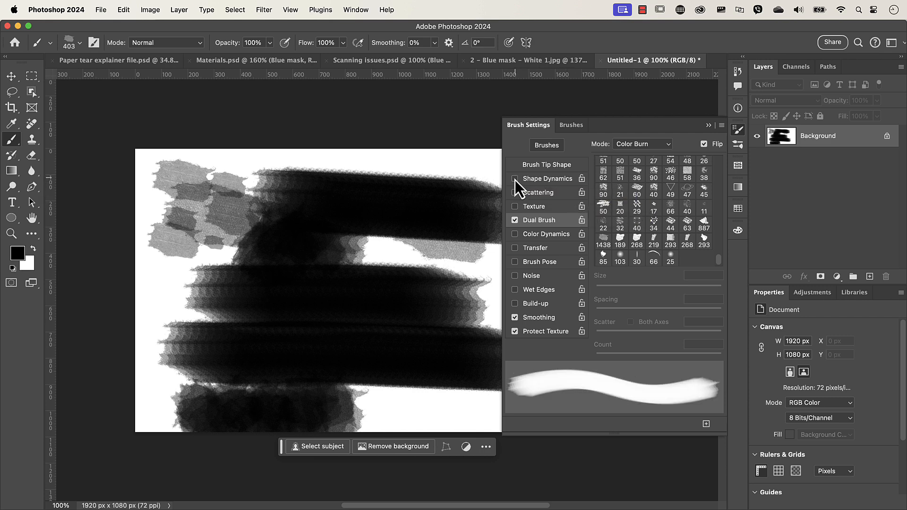
pyautogui.click(515, 179)
pyautogui.click(515, 180)
pyautogui.click(515, 180)
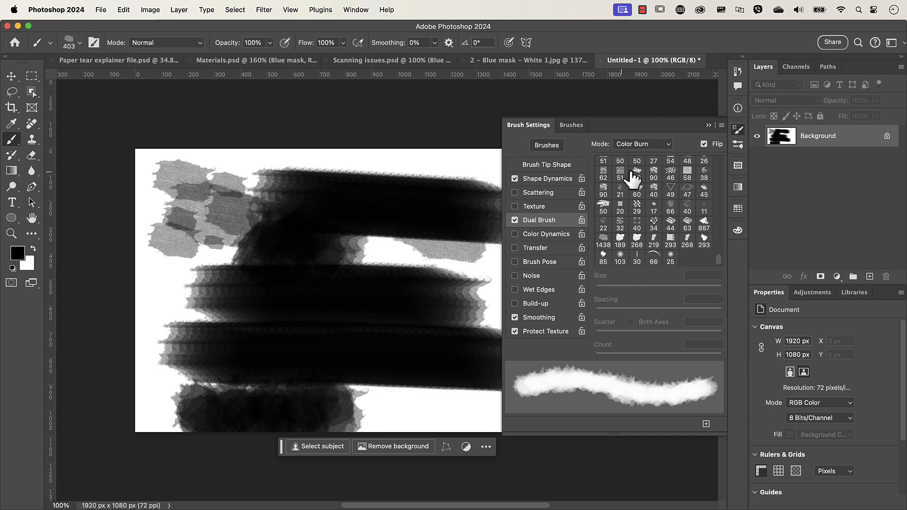
# - Review the brush's Shape Dynamics and Dual Brush options, and close Brush Settings
pyautogui.click(548, 180)
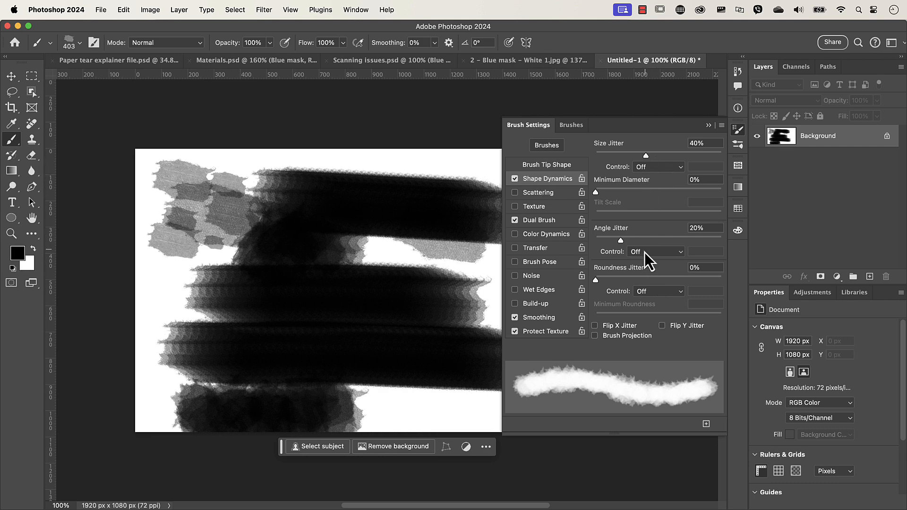
pyautogui.click(546, 223)
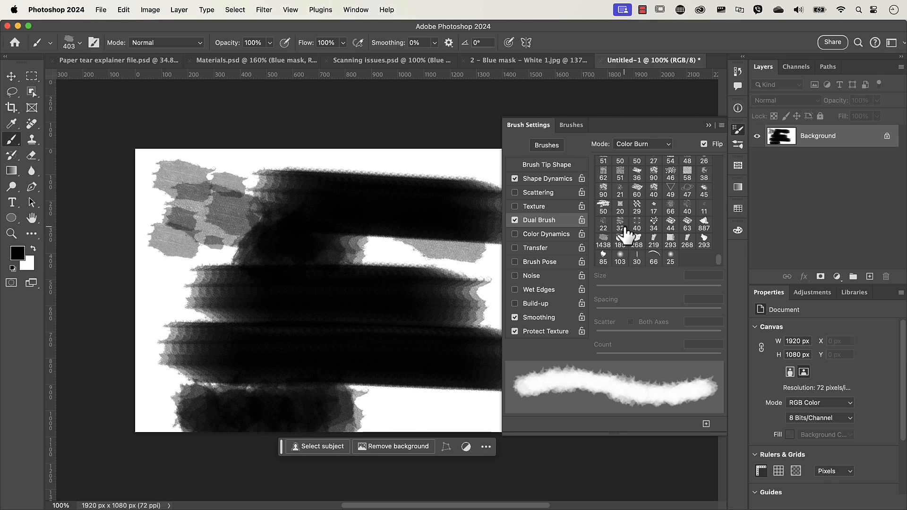
pyautogui.click(710, 129)
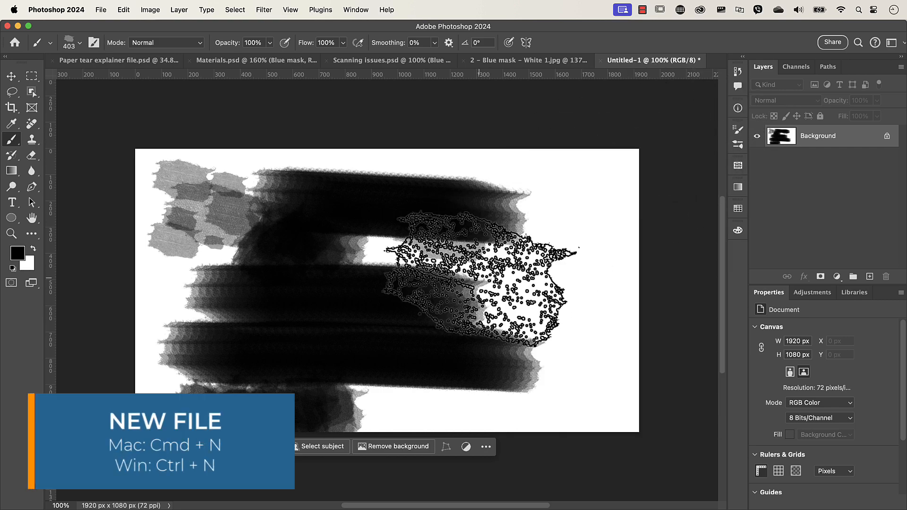
# - Create a new 1920 x 1080 px document at 72 ppi and choose the Hard Round brush for painting
pyautogui.press('super+n')
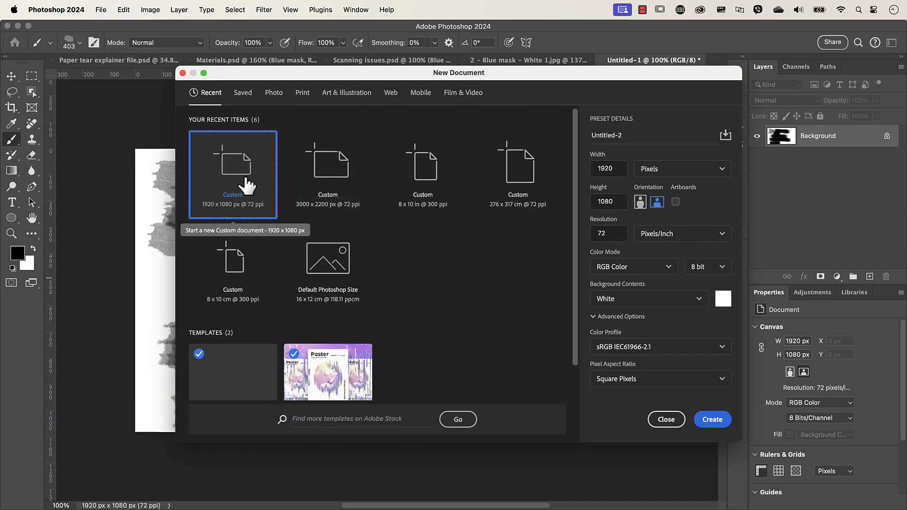
pyautogui.doubleClick(242, 173)
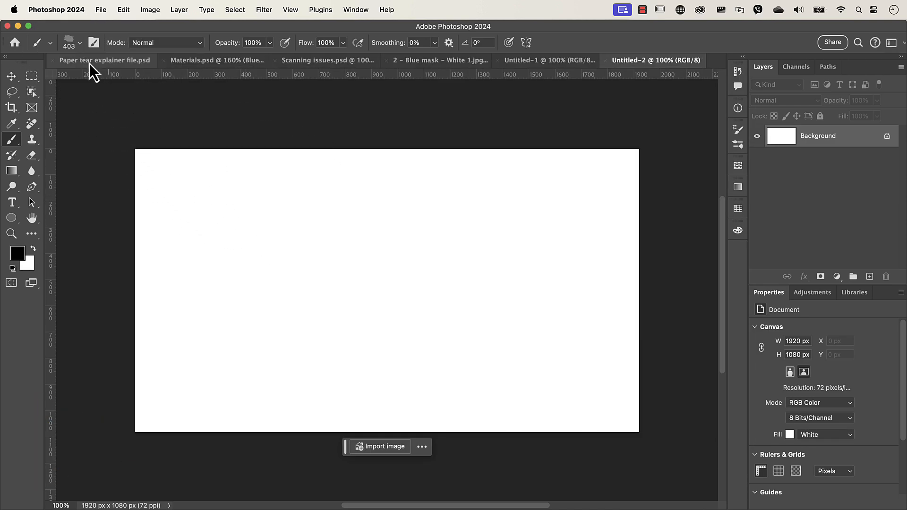
pyautogui.rightClick(279, 227)
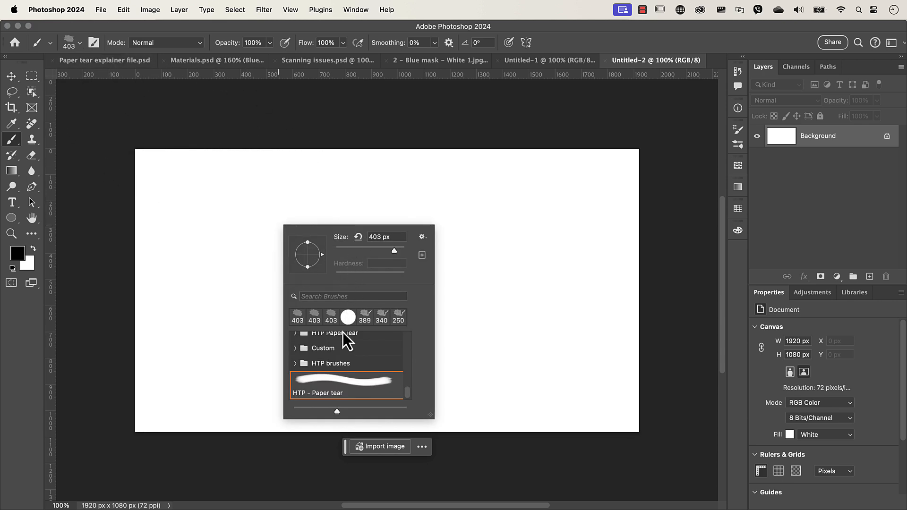
pyautogui.moveTo(408, 392); pyautogui.dragTo(409, 313)
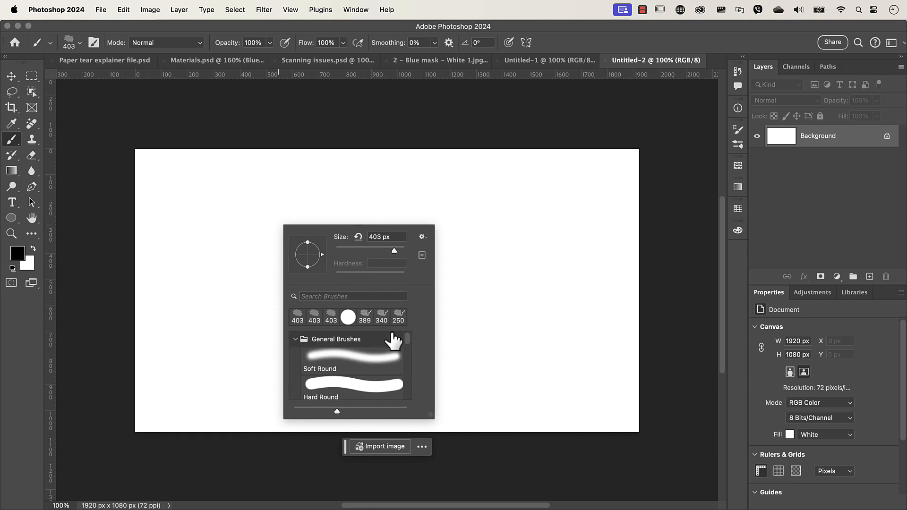
pyautogui.click(337, 396)
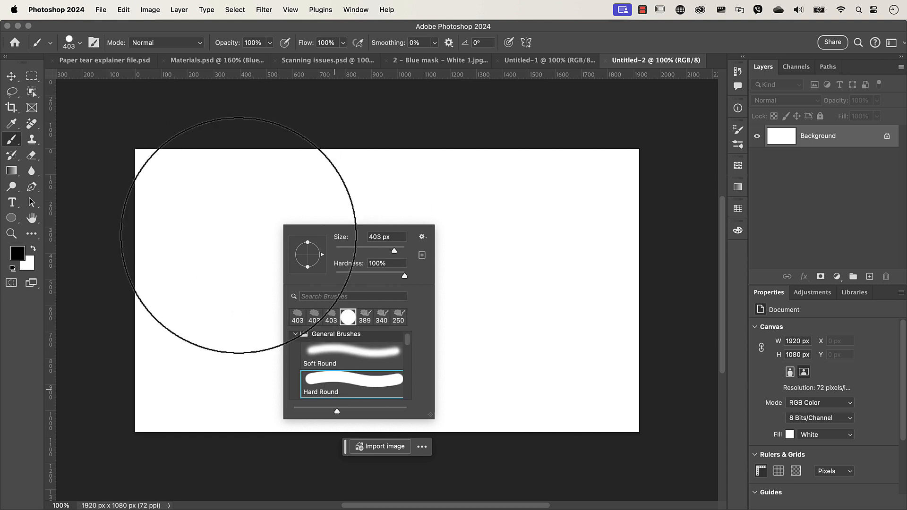
# - Paint a thick black horizontal test band across the upper half of the canvas
pyautogui.click(233, 232)
pyautogui.moveTo(231, 231); pyautogui.dragTo(553, 220)
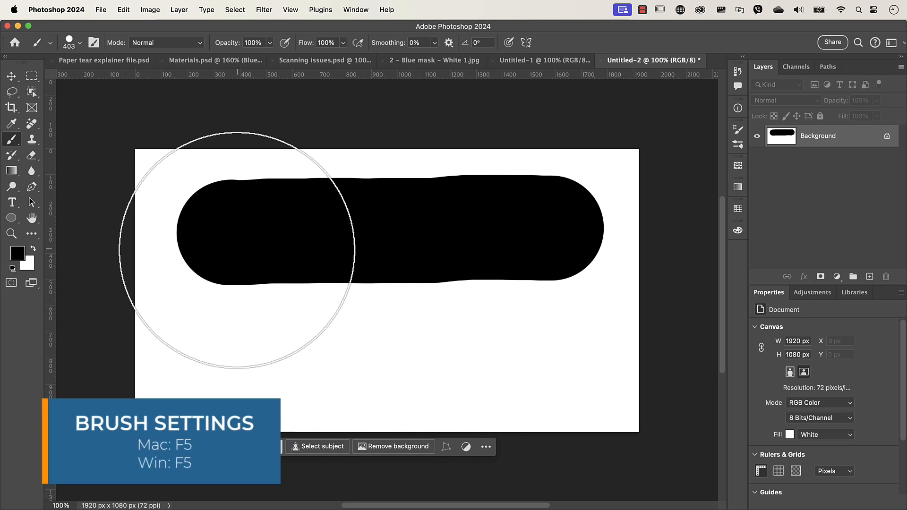
# - Enable Dual Brush with the 949 px dripping-edge tip as the second brush and reduce its size to 138 px
pyautogui.press('F5')
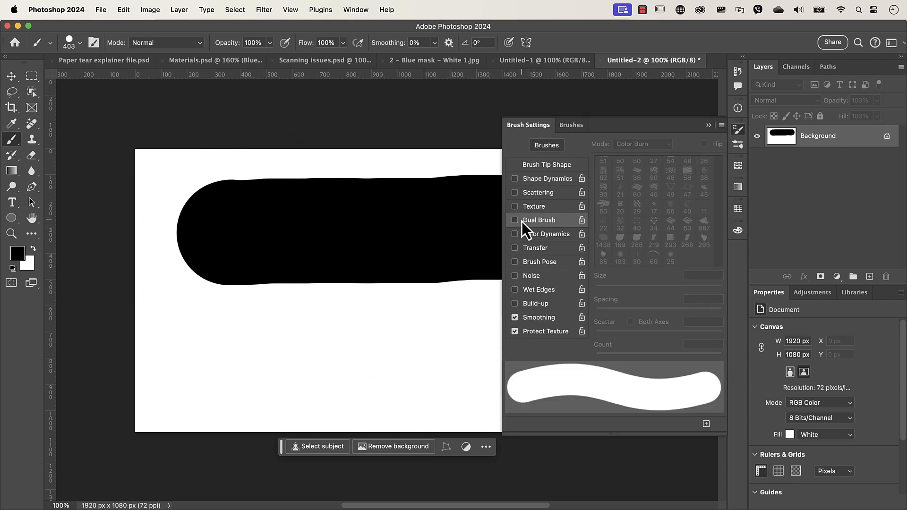
pyautogui.click(539, 221)
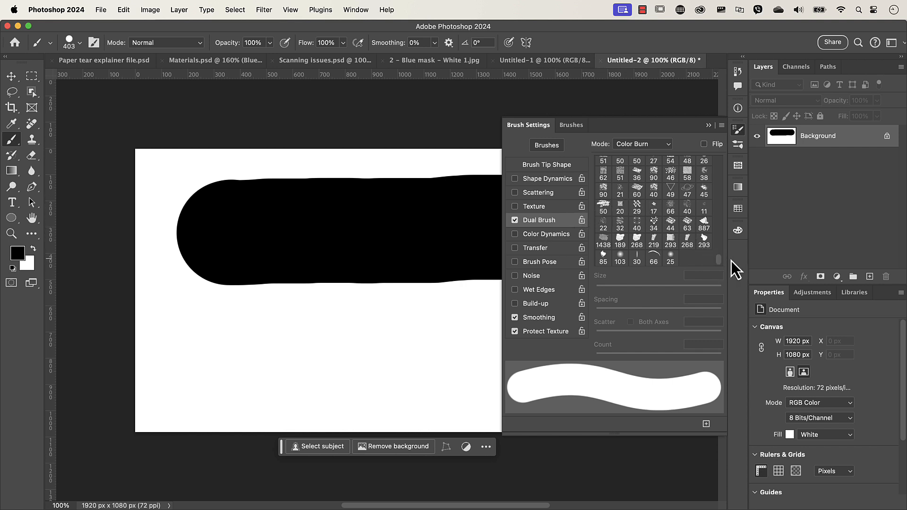
pyautogui.moveTo(719, 262); pyautogui.dragTo(722, 243)
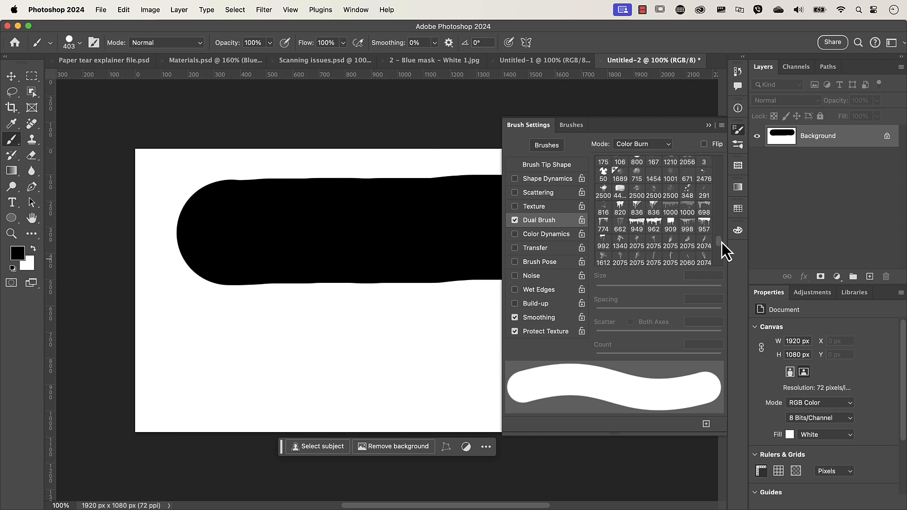
pyautogui.click(637, 225)
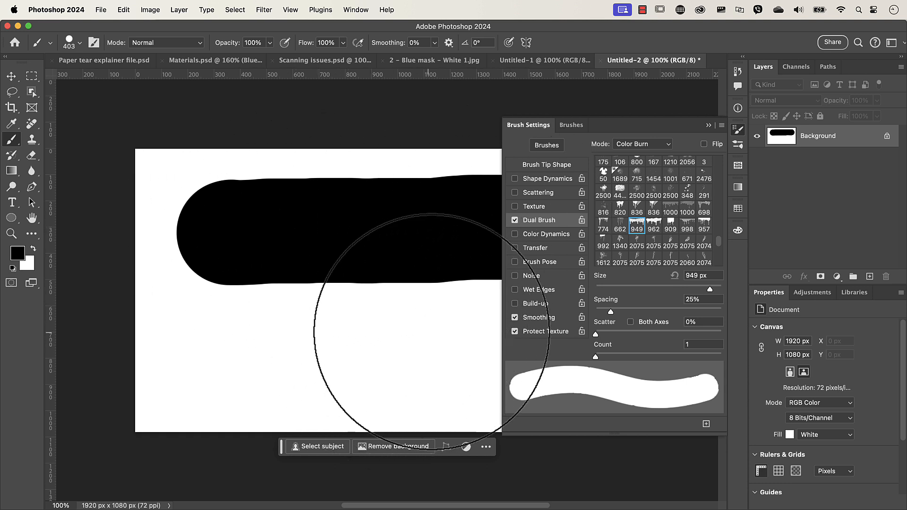
pyautogui.moveTo(710, 289)
pyautogui.mouseDown()
pyautogui.moveTo(661, 296)
pyautogui.moveTo(669, 296)
pyautogui.mouseUp()
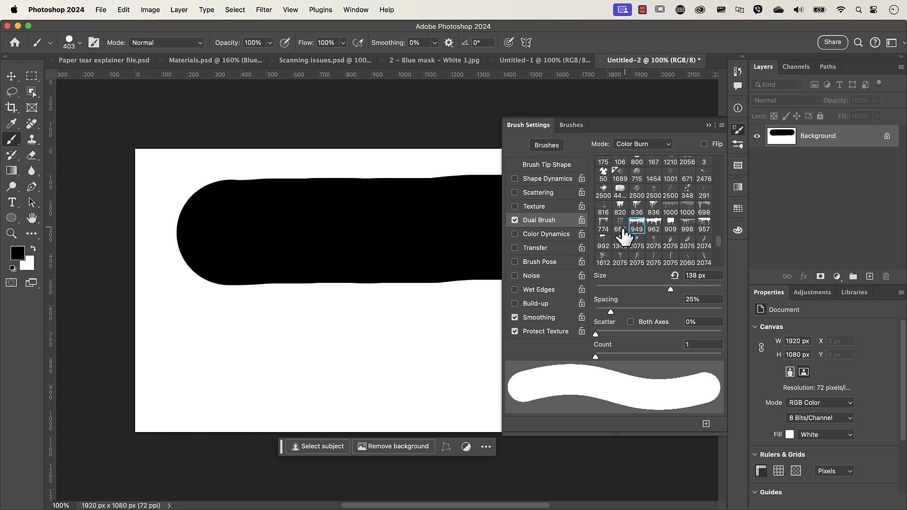
# - Paint a short test stroke below the band, set the Dual Brush mode to Multiply, and close Brush Settings
pyautogui.moveTo(201, 356); pyautogui.dragTo(323, 359)
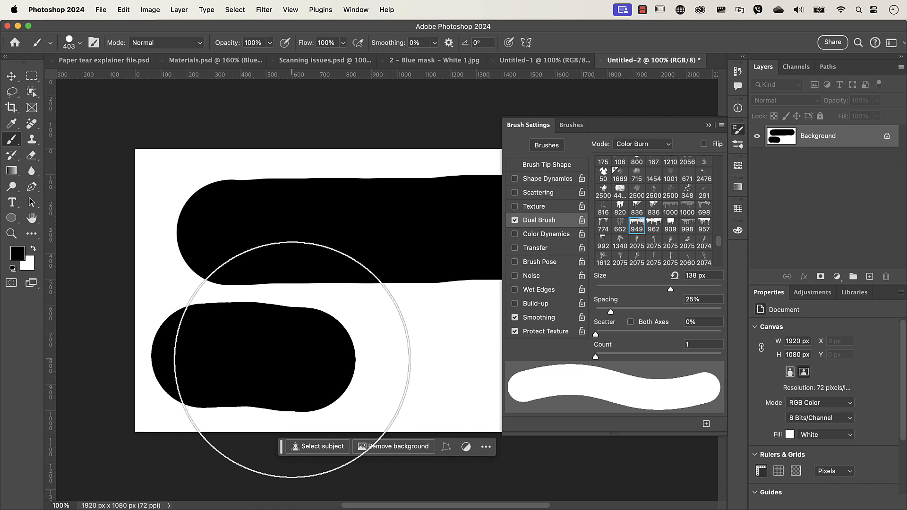
pyautogui.click(637, 144)
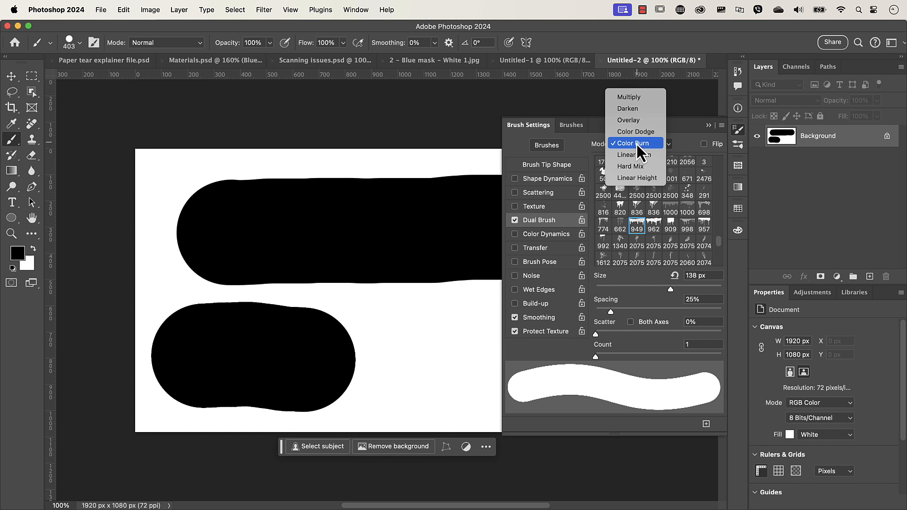
pyautogui.click(634, 99)
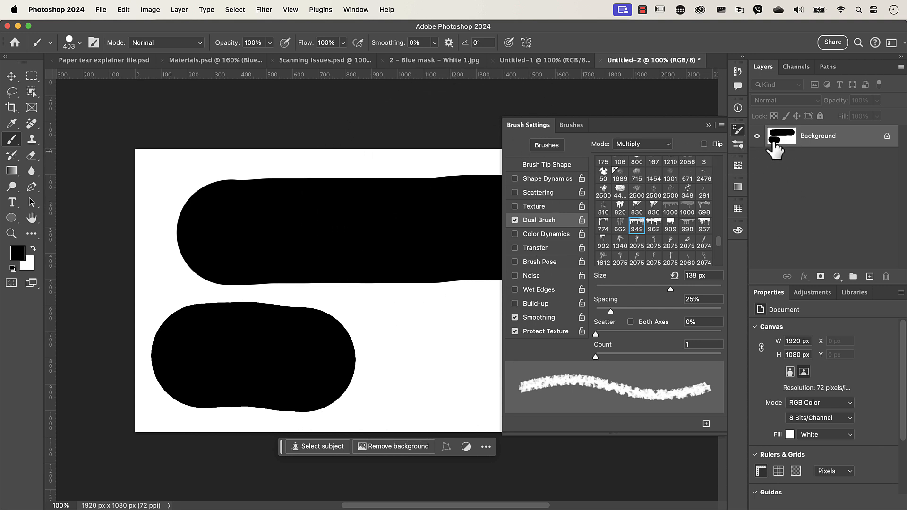
pyautogui.click(708, 126)
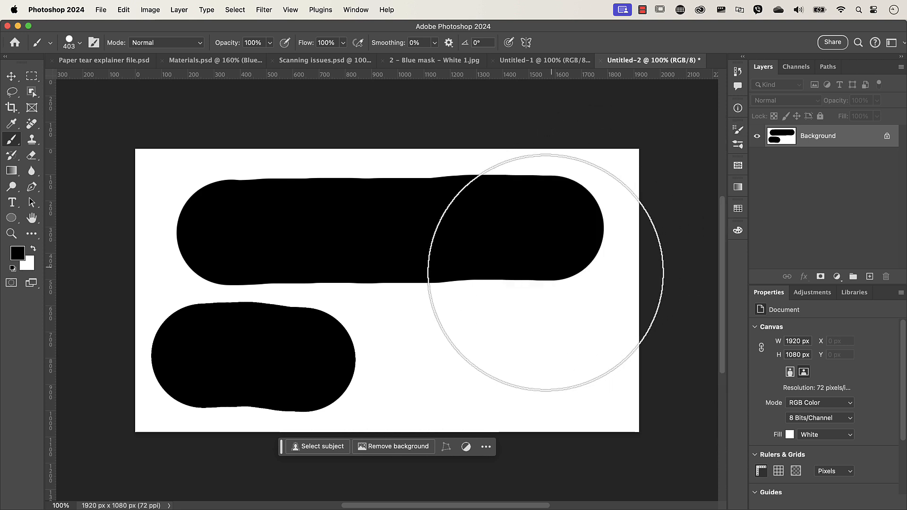
# - Undo all the test strokes on the Background layer
pyautogui.press('super+z')
pyautogui.press('super+z')
pyautogui.press('super+z')
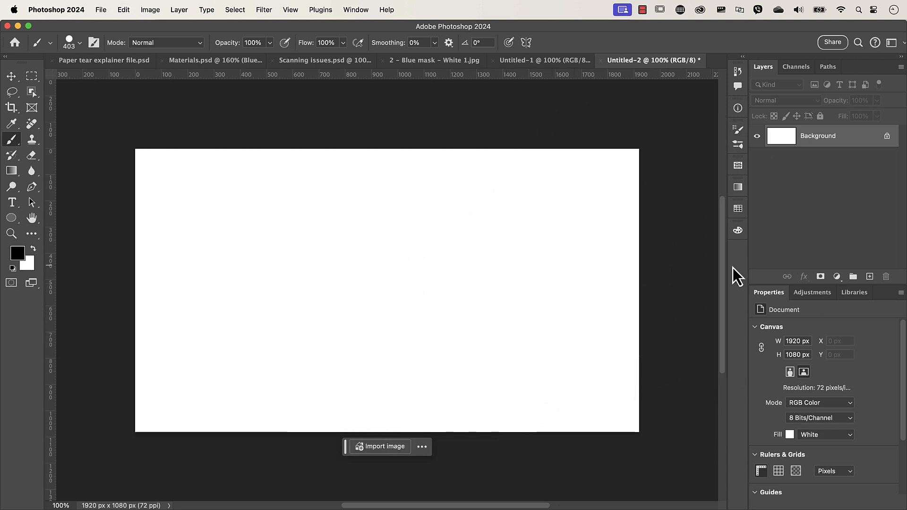
# - Add a new layer and paint a rough dual-brush band about 1648 px wide across its upper part
pyautogui.click(870, 277)
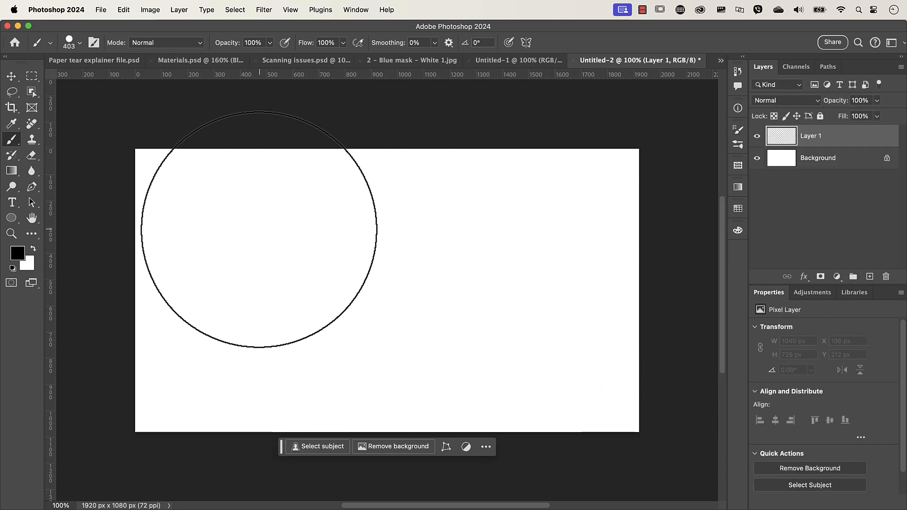
pyautogui.moveTo(256, 228)
pyautogui.mouseDown()
pyautogui.moveTo(226, 230)
pyautogui.moveTo(186, 206)
pyautogui.moveTo(593, 205)
pyautogui.mouseUp()
pyautogui.click(191, 203)
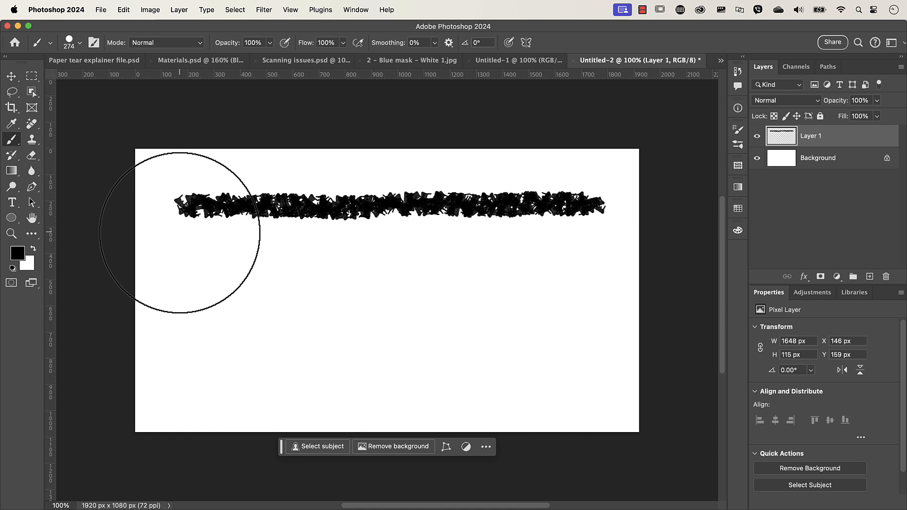
# - Set the foreground color to red ff0000, shrink the brush to 31 px, and draw an outline around the black band
pyautogui.click(11, 123)
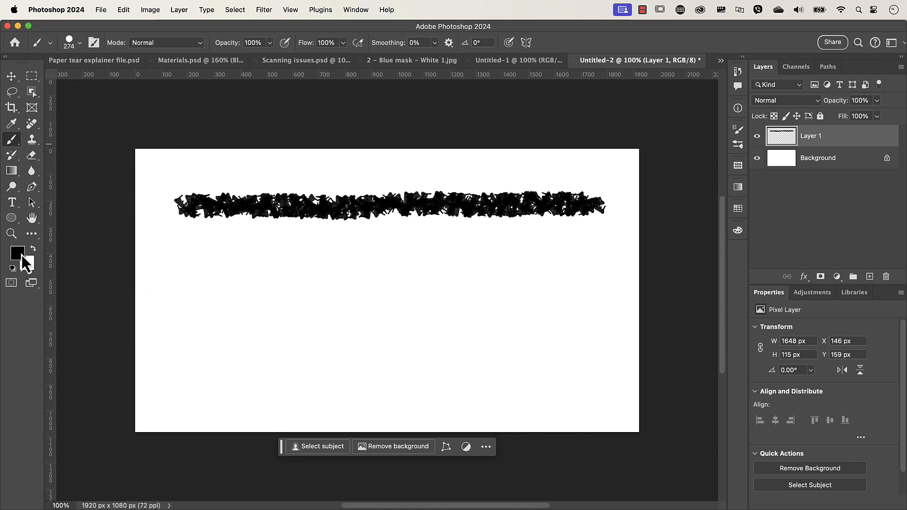
pyautogui.click(17, 253)
pyautogui.click(672, 200)
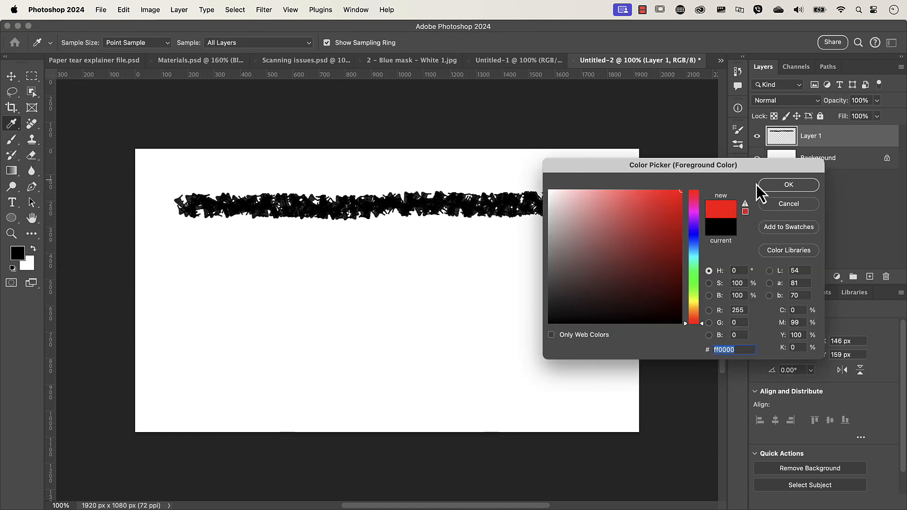
pyautogui.click(786, 185)
pyautogui.moveTo(319, 229)
pyautogui.mouseDown()
pyautogui.moveTo(277, 244)
pyautogui.moveTo(253, 239)
pyautogui.mouseUp()
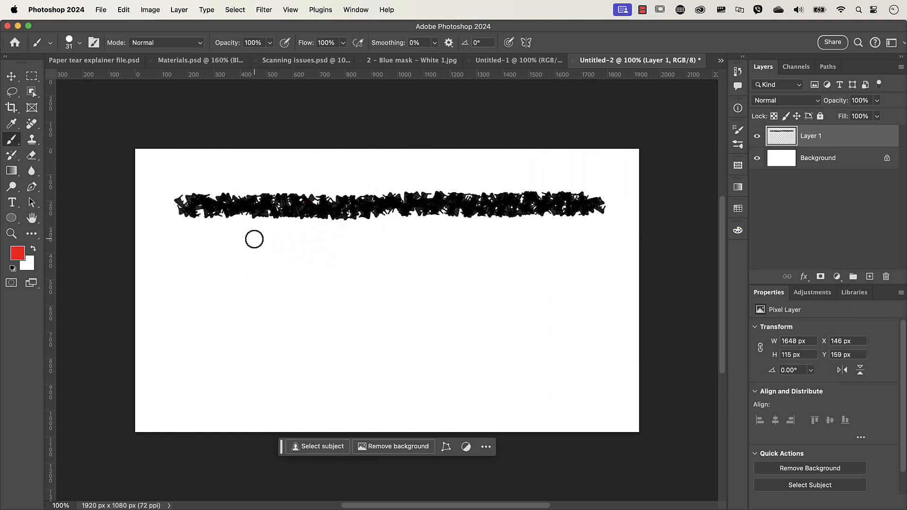
pyautogui.moveTo(212, 189)
pyautogui.mouseDown()
pyautogui.moveTo(172, 192)
pyautogui.moveTo(178, 211)
pyautogui.moveTo(305, 221)
pyautogui.moveTo(609, 217)
pyautogui.moveTo(628, 200)
pyautogui.moveTo(463, 186)
pyautogui.moveTo(227, 196)
pyautogui.moveTo(155, 189)
pyautogui.moveTo(272, 204)
pyautogui.mouseUp()
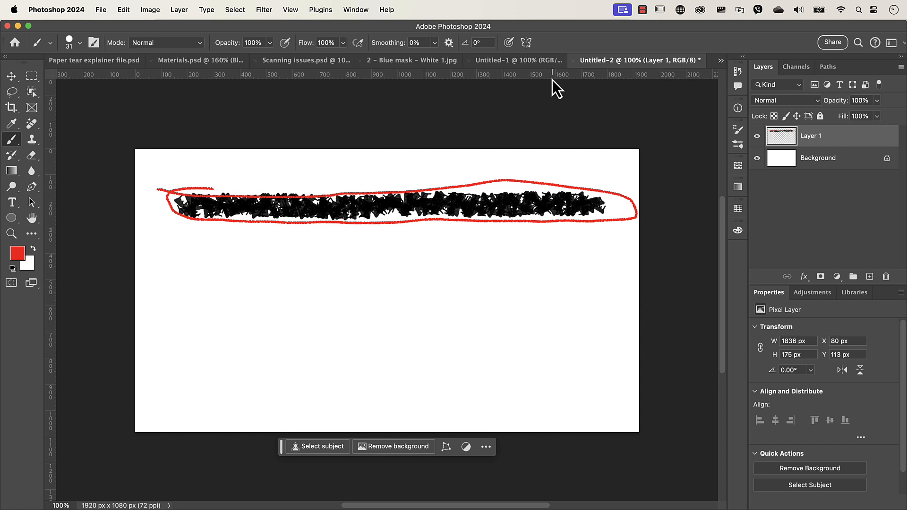
# - Switch to the Untitled-1 document and set the Dual Brush size to 31 px and its spacing to 143%
pyautogui.click(495, 62)
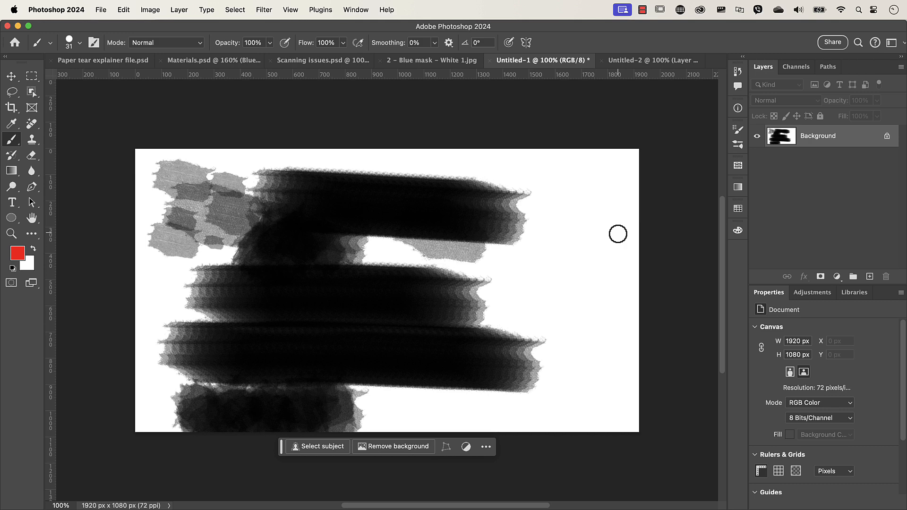
pyautogui.press('F5')
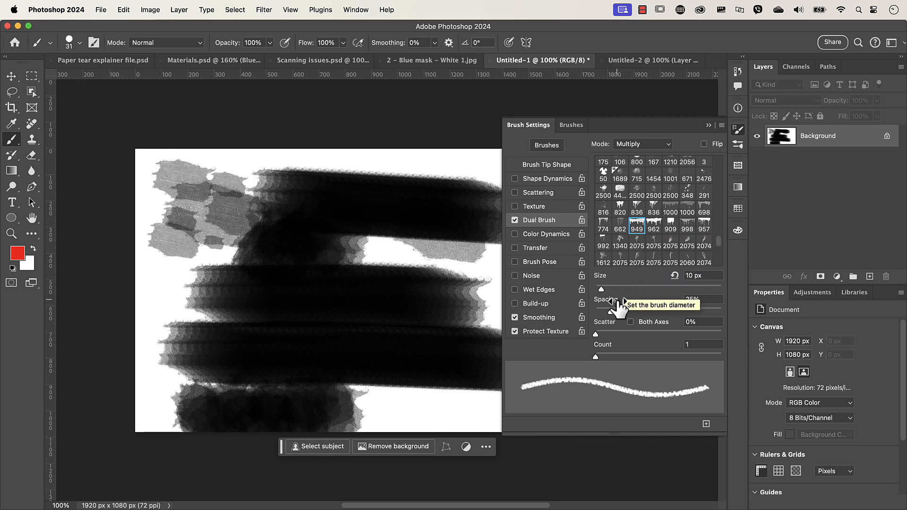
pyautogui.moveTo(601, 289)
pyautogui.mouseDown()
pyautogui.moveTo(615, 293)
pyautogui.moveTo(614, 311)
pyautogui.moveTo(671, 325)
pyautogui.mouseUp()
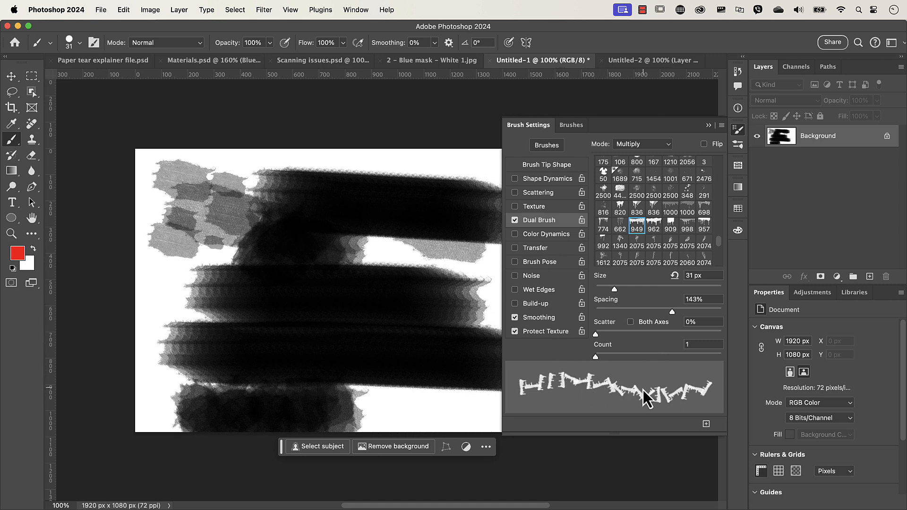
# - Select the HTP - Paper tear brush preset and return to its brush settings
pyautogui.click(551, 166)
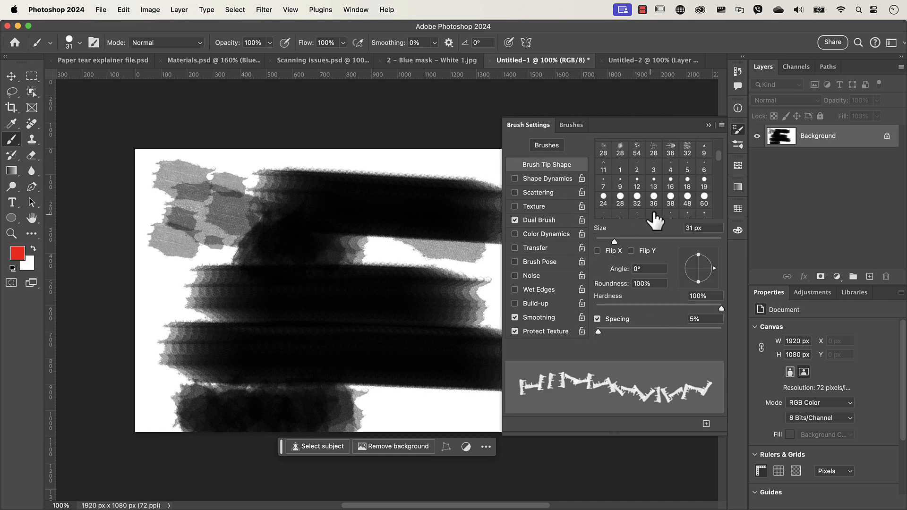
pyautogui.click(571, 125)
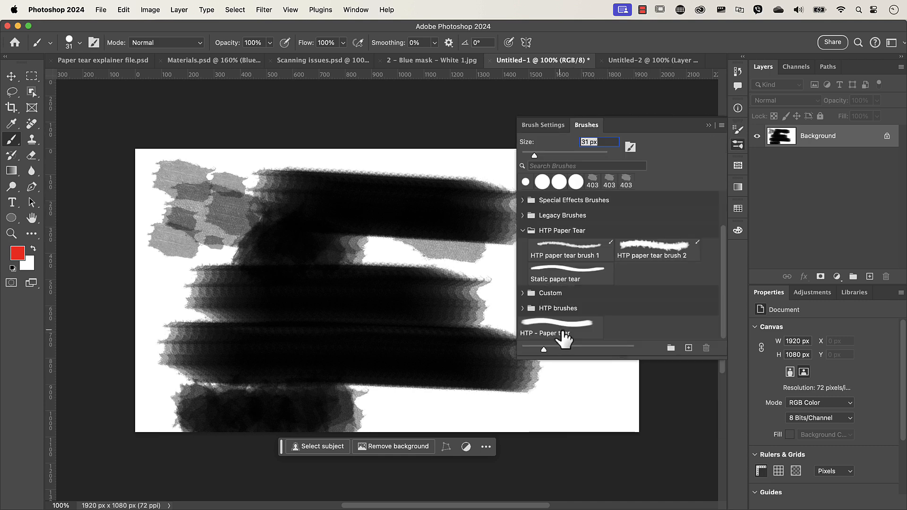
pyautogui.click(549, 125)
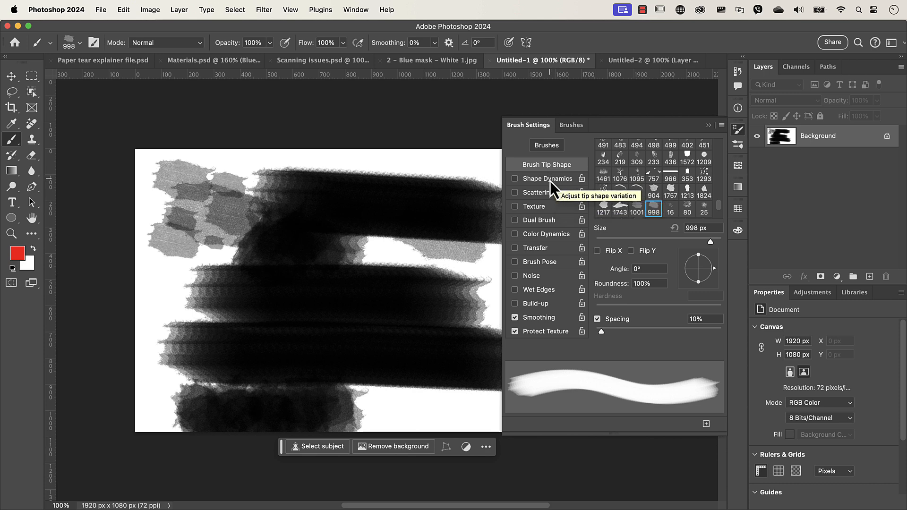
# - Enable Shape Dynamics on the paper tear brush with a Size Jitter of 40% and an Angle Jitter of 20%
pyautogui.click(549, 180)
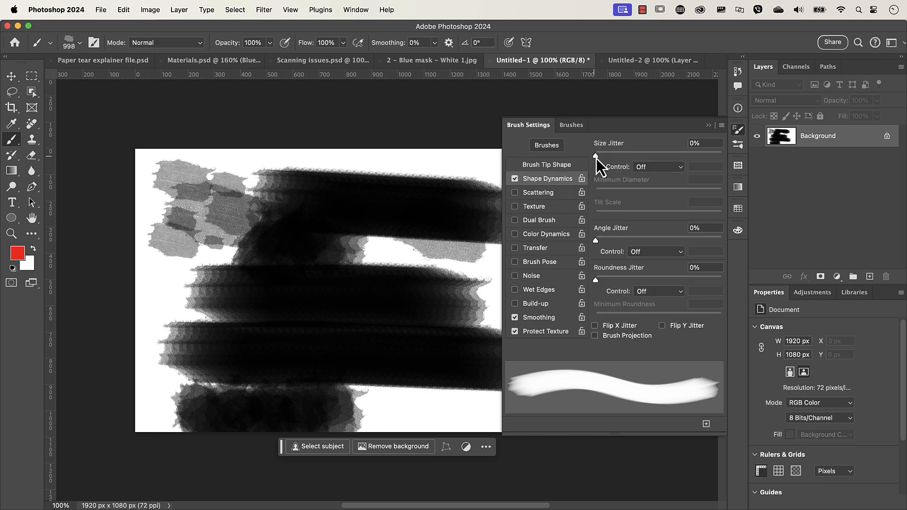
pyautogui.moveTo(596, 158); pyautogui.dragTo(646, 161)
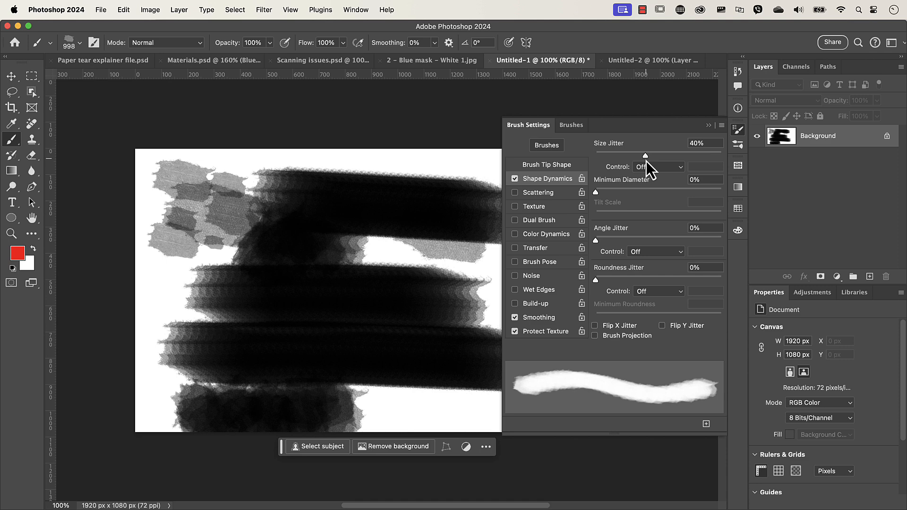
pyautogui.moveTo(595, 242); pyautogui.dragTo(621, 245)
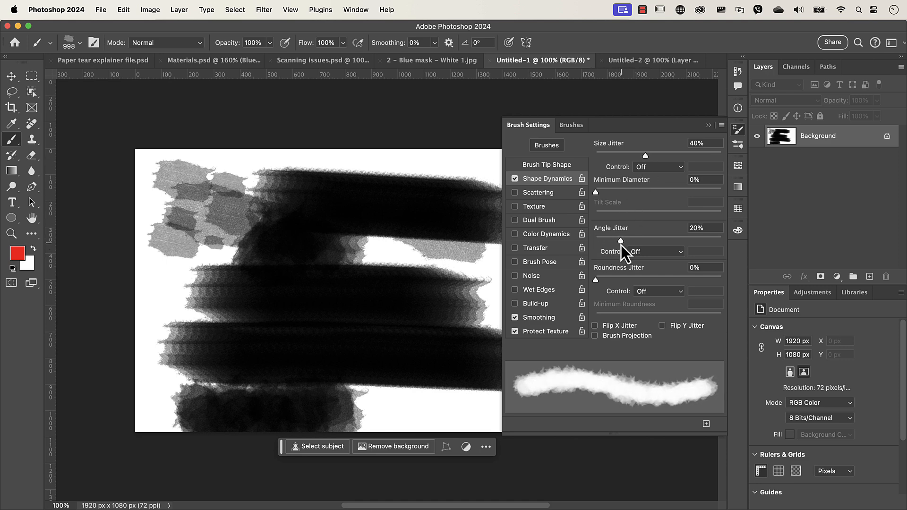
# - Enable Scattering on both axes for the paper tear brush and set Scatter to 33%
pyautogui.click(548, 196)
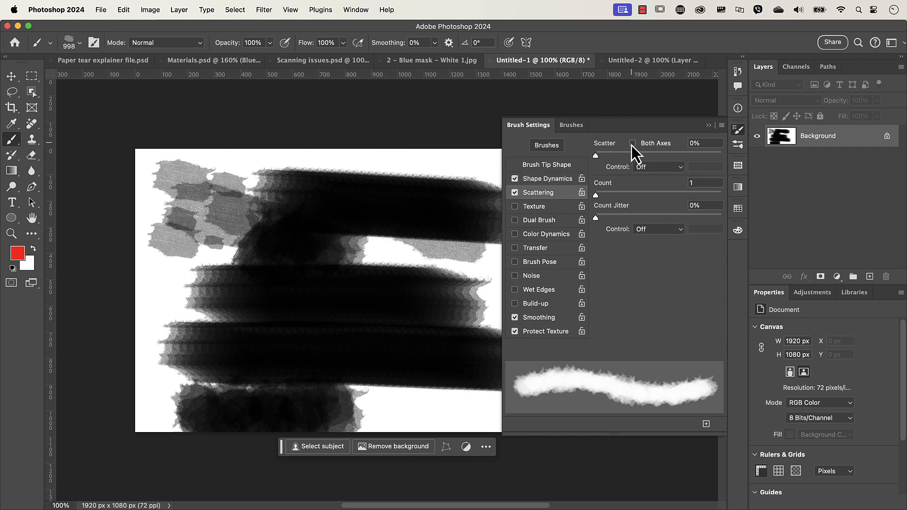
pyautogui.moveTo(598, 158); pyautogui.dragTo(604, 162)
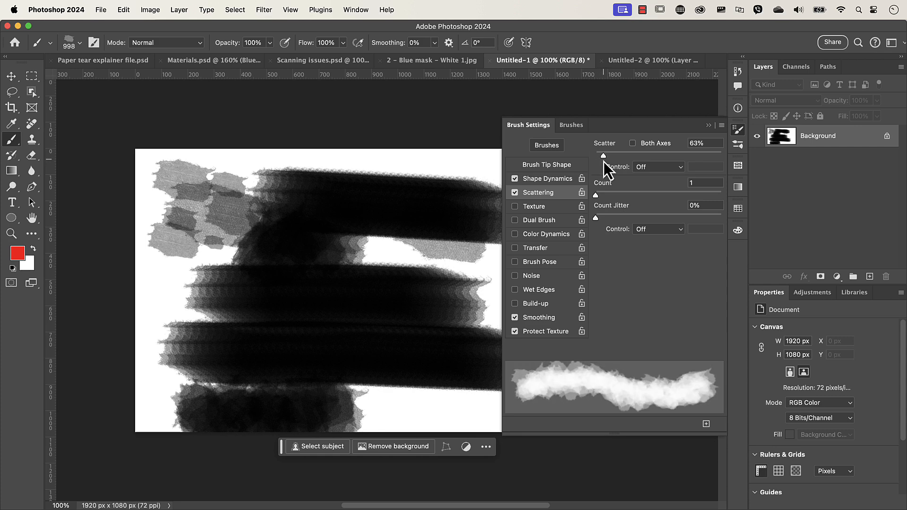
pyautogui.click(633, 146)
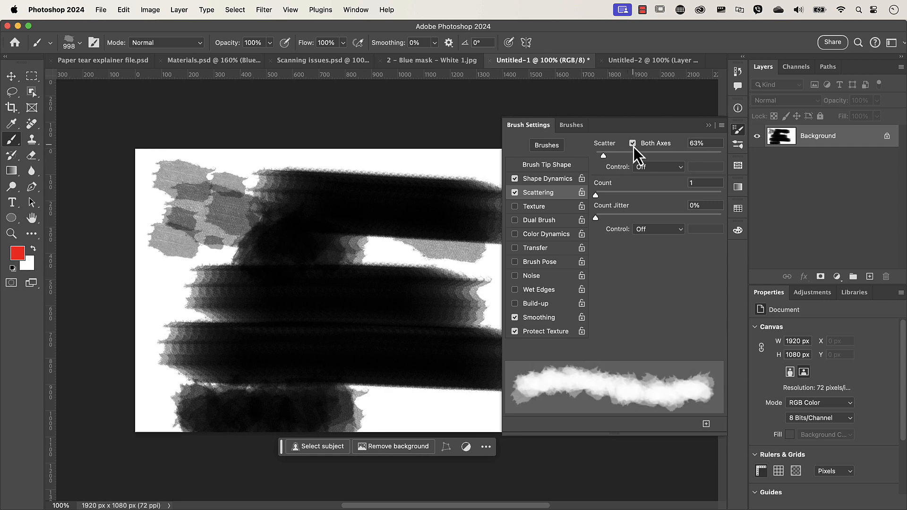
pyautogui.moveTo(604, 158); pyautogui.dragTo(601, 160)
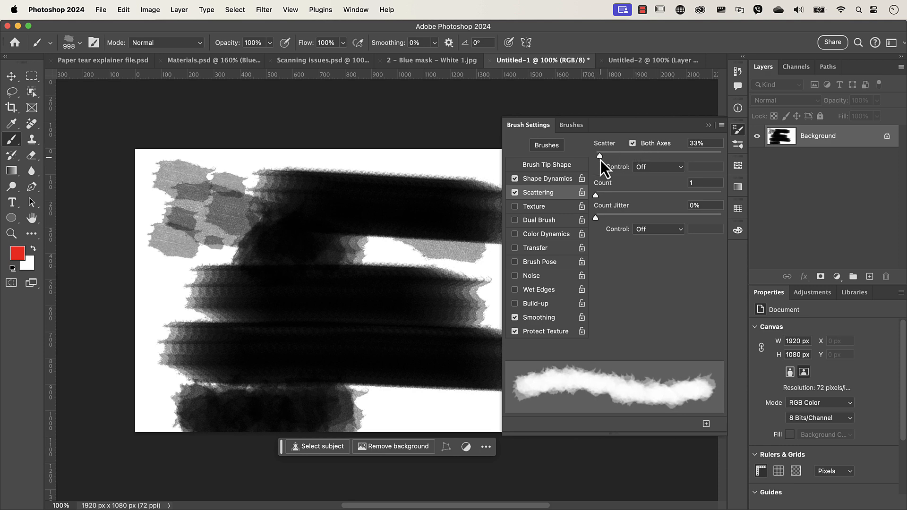
# - Enable Dual Brush with the 949 px tip, setting its spacing to 9% and its scatter to 29%
pyautogui.click(545, 223)
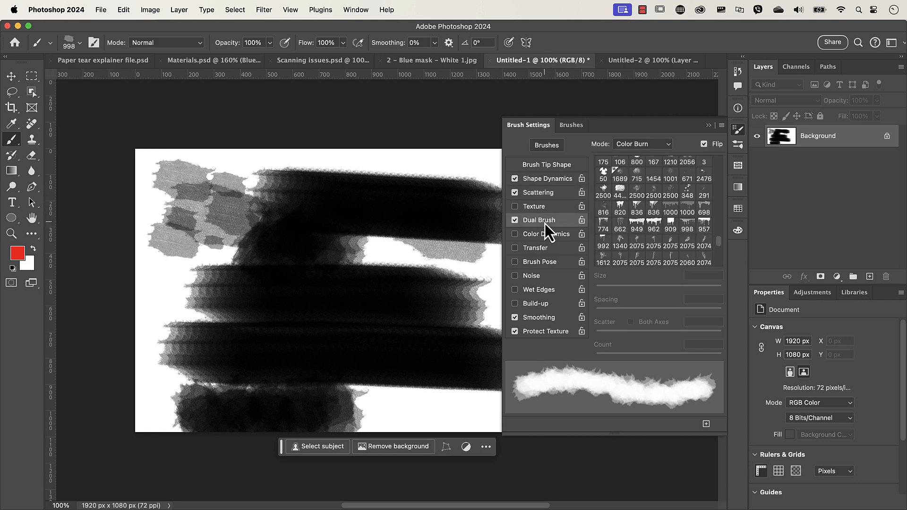
pyautogui.click(636, 226)
pyautogui.moveTo(599, 336); pyautogui.dragTo(660, 336)
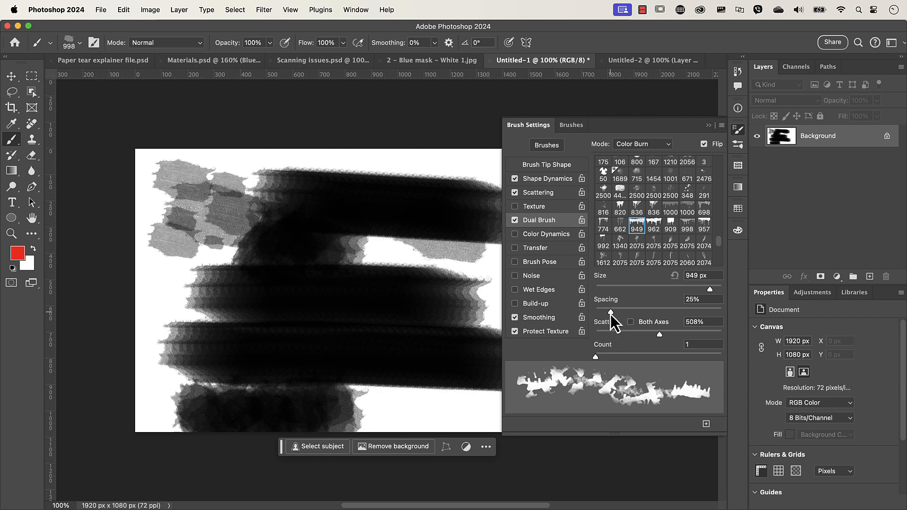
pyautogui.moveTo(610, 313)
pyautogui.mouseDown()
pyautogui.moveTo(598, 314)
pyautogui.moveTo(607, 331)
pyautogui.mouseUp()
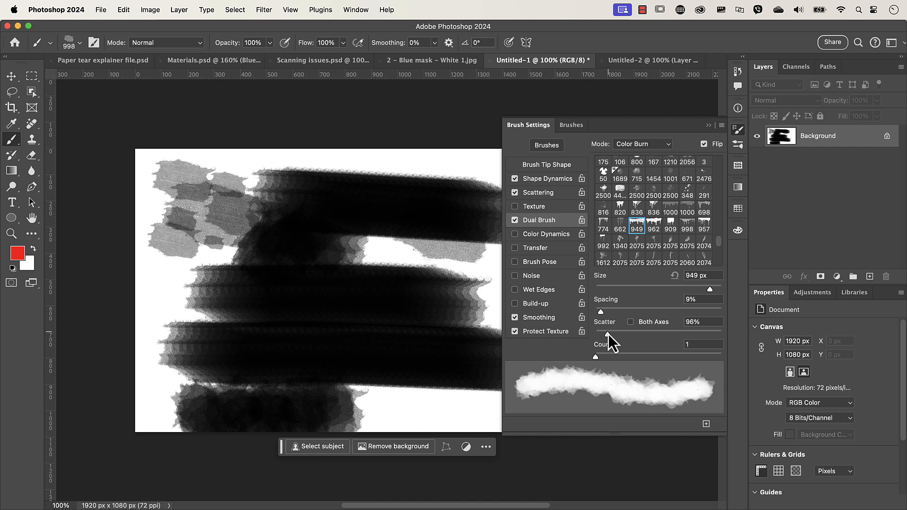
pyautogui.moveTo(608, 333); pyautogui.dragTo(600, 334)
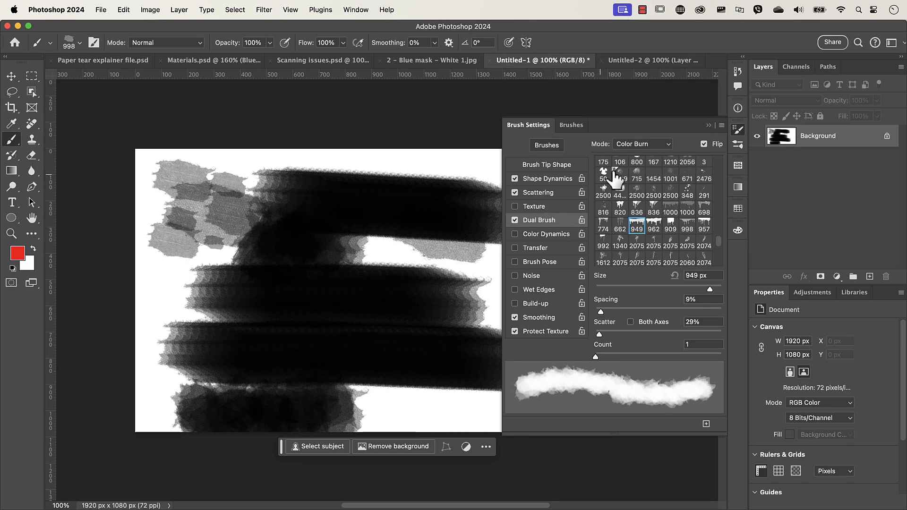
# - Reduce the paper tear brush size to 338 px over the canvas
pyautogui.click(708, 125)
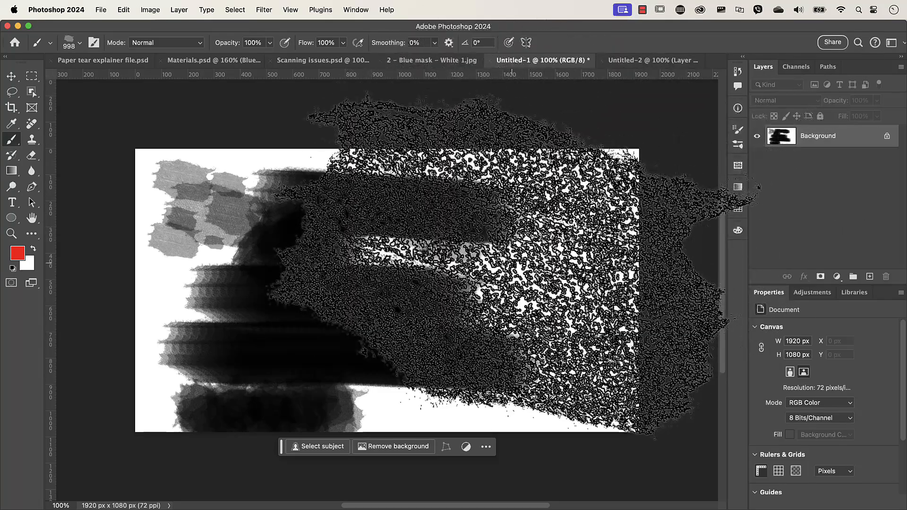
pyautogui.moveTo(511, 265); pyautogui.dragTo(337, 271)
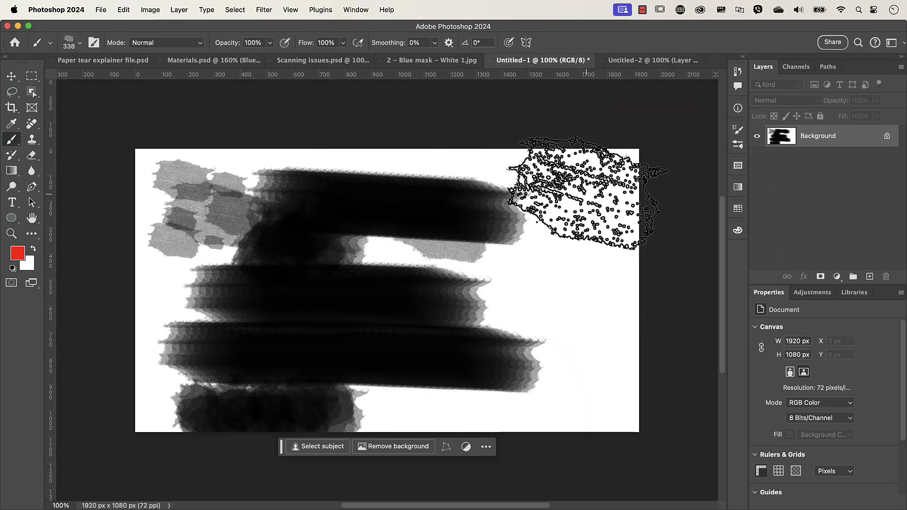
pyautogui.click(582, 201)
pyautogui.moveTo(586, 194)
pyautogui.mouseDown()
pyautogui.moveTo(596, 236)
pyautogui.moveTo(586, 293)
pyautogui.mouseUp()
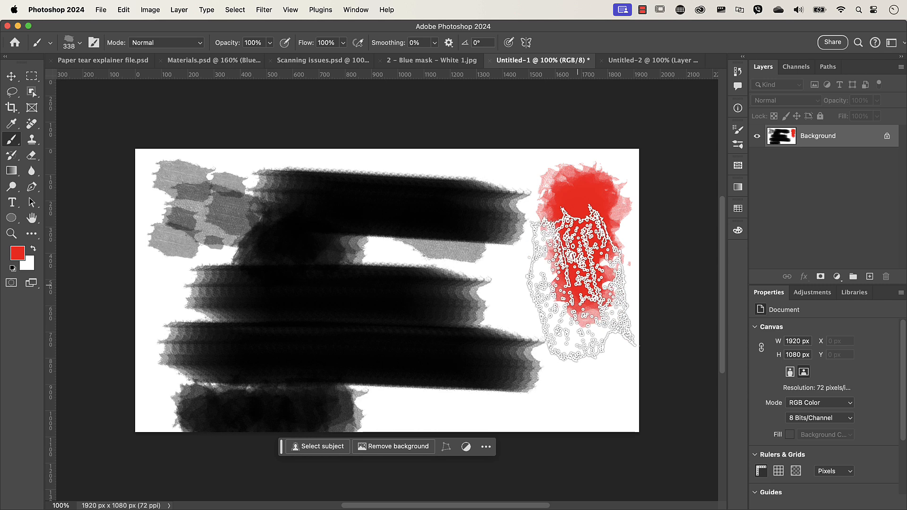
pyautogui.press('super+z')
pyautogui.press('super+z')
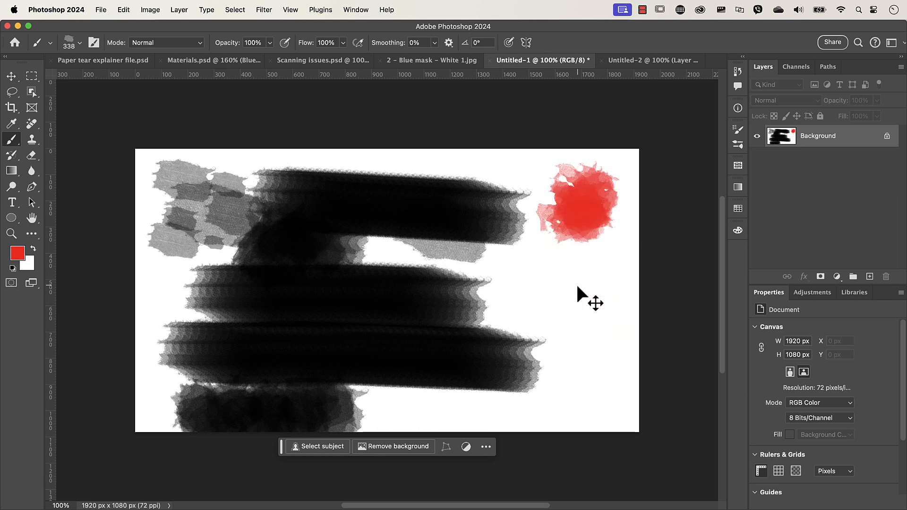
# - Reset the colours to the default black and white and paint a vertical black test stroke down the canvas's right side
pyautogui.press('d')
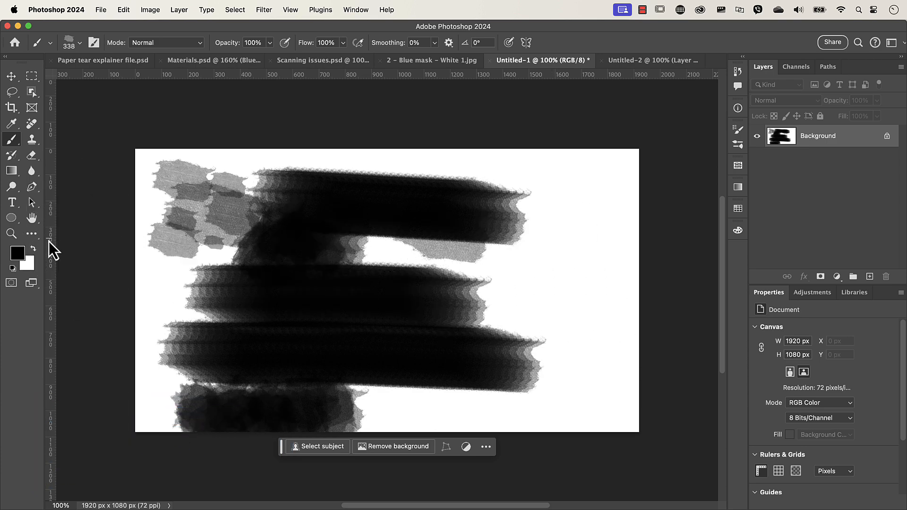
pyautogui.click(589, 211)
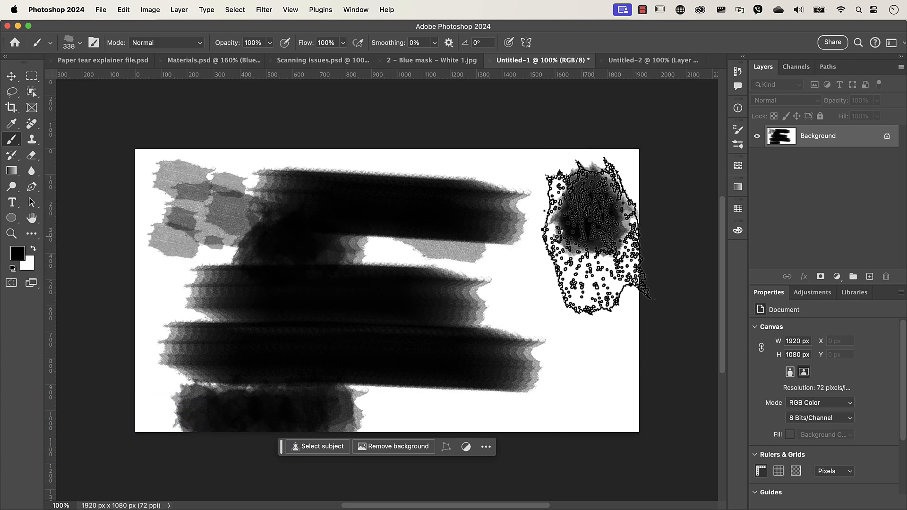
pyautogui.moveTo(585, 274)
pyautogui.mouseDown()
pyautogui.moveTo(587, 320)
pyautogui.moveTo(578, 275)
pyautogui.moveTo(564, 285)
pyautogui.moveTo(568, 261)
pyautogui.moveTo(573, 294)
pyautogui.moveTo(578, 271)
pyautogui.moveTo(562, 304)
pyautogui.moveTo(578, 336)
pyautogui.mouseUp()
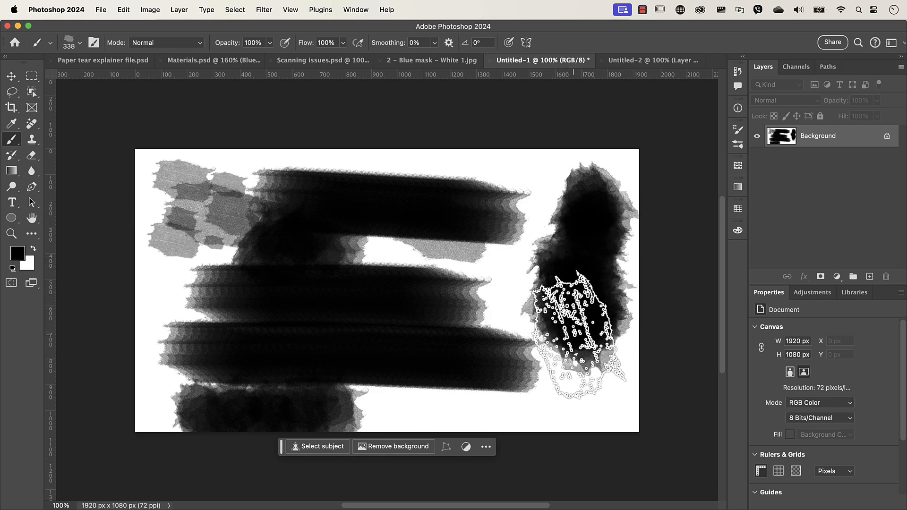
# - Change the Dual Brush tip to the 189 px tip and paint a black test stroke along the canvas's upper edge
pyautogui.click(737, 130)
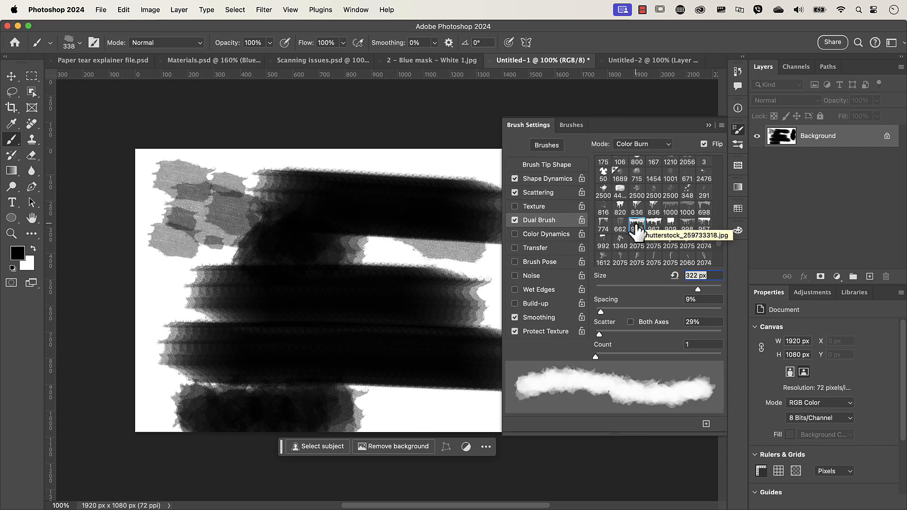
pyautogui.moveTo(720, 243); pyautogui.dragTo(722, 265)
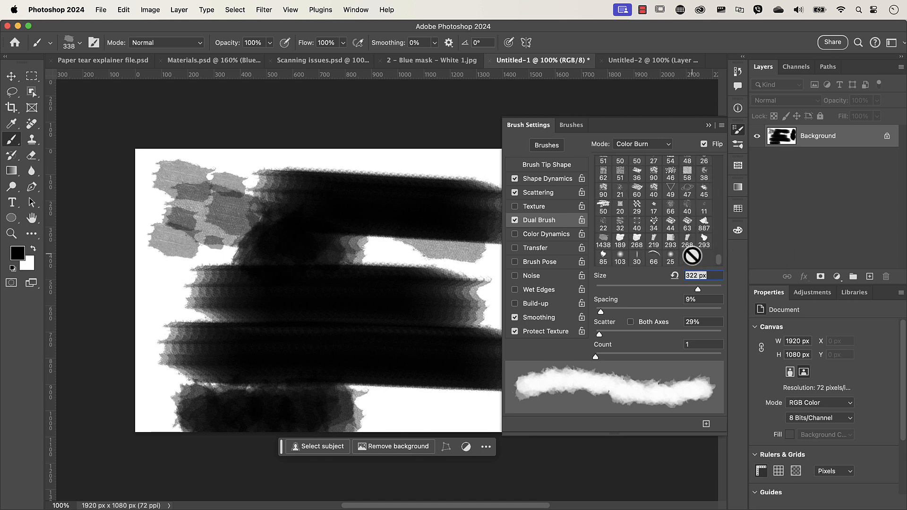
pyautogui.click(620, 241)
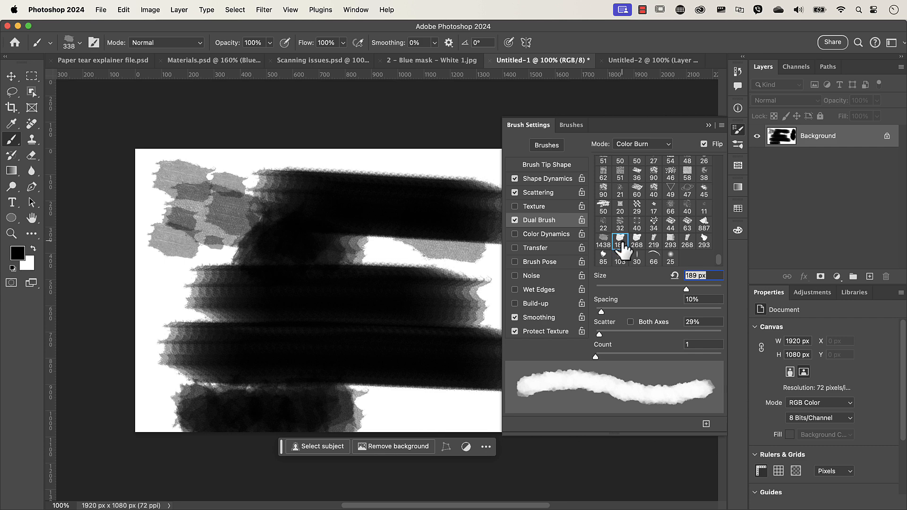
pyautogui.click(709, 126)
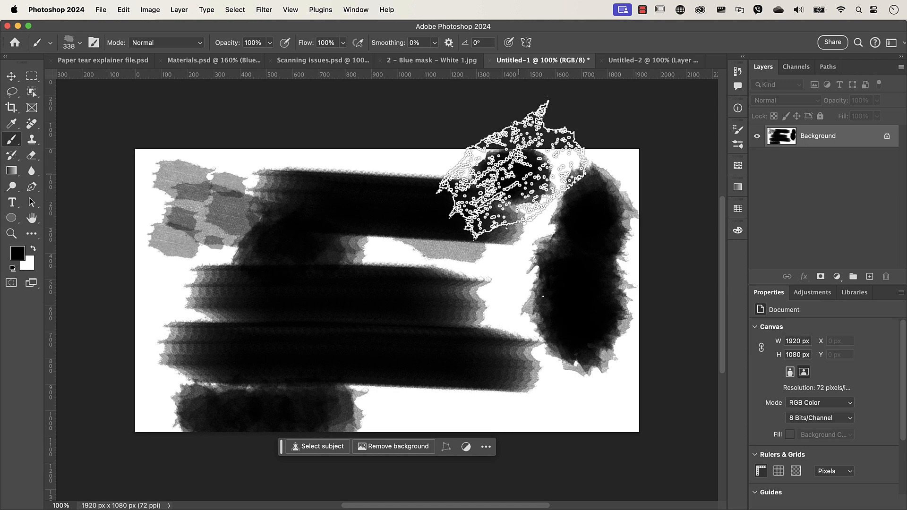
pyautogui.moveTo(469, 169)
pyautogui.mouseDown()
pyautogui.moveTo(471, 162)
pyautogui.moveTo(416, 161)
pyautogui.moveTo(451, 173)
pyautogui.mouseUp()
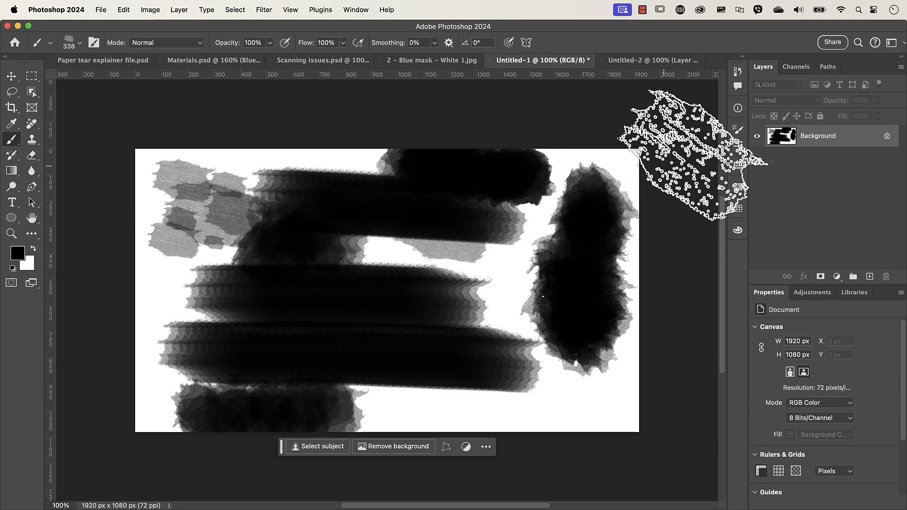
# - Save the brush as a new preset named HTP - Paper tear, including brush size and tool settings but not colour
pyautogui.click(737, 131)
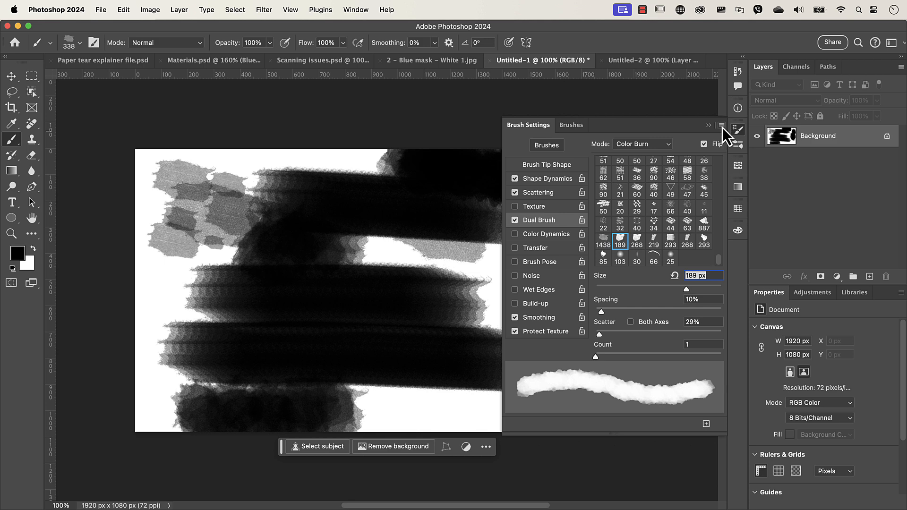
pyautogui.click(722, 127)
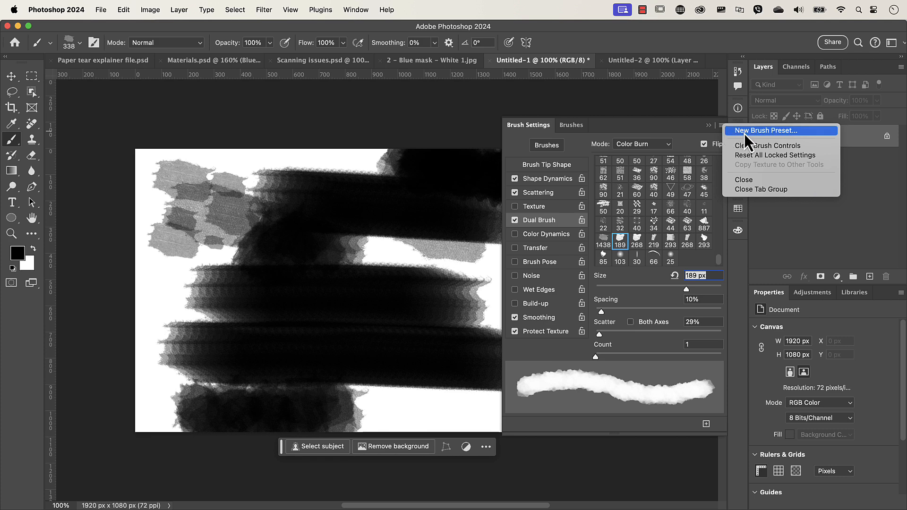
pyautogui.click(744, 131)
pyautogui.click(507, 289)
pyautogui.press('BackSpace')
pyautogui.press('BackSpace')
pyautogui.press('BackSpace')
pyautogui.press('BackSpace')
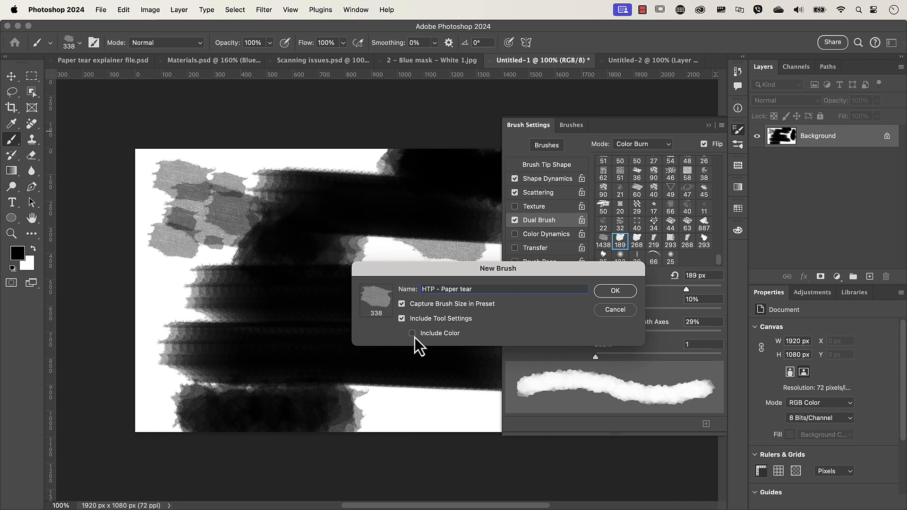
pyautogui.click(495, 289)
pyautogui.click(613, 296)
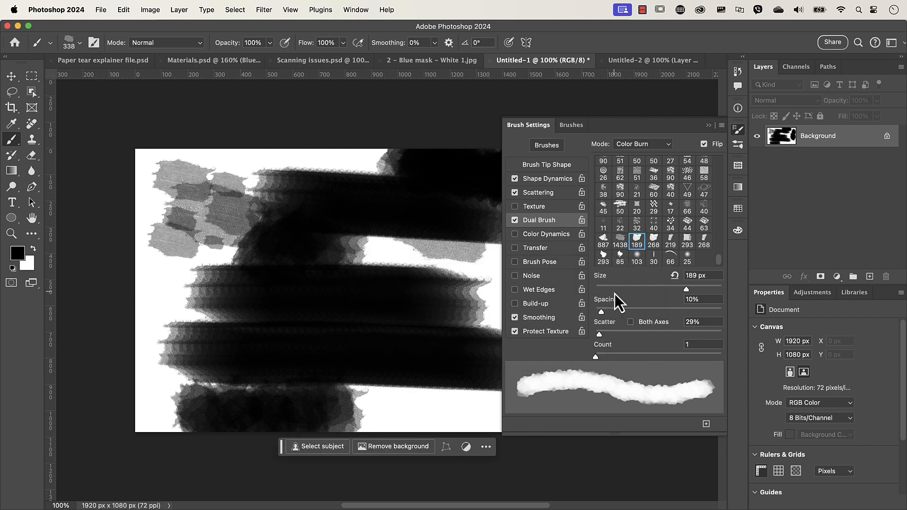
pyautogui.click(709, 128)
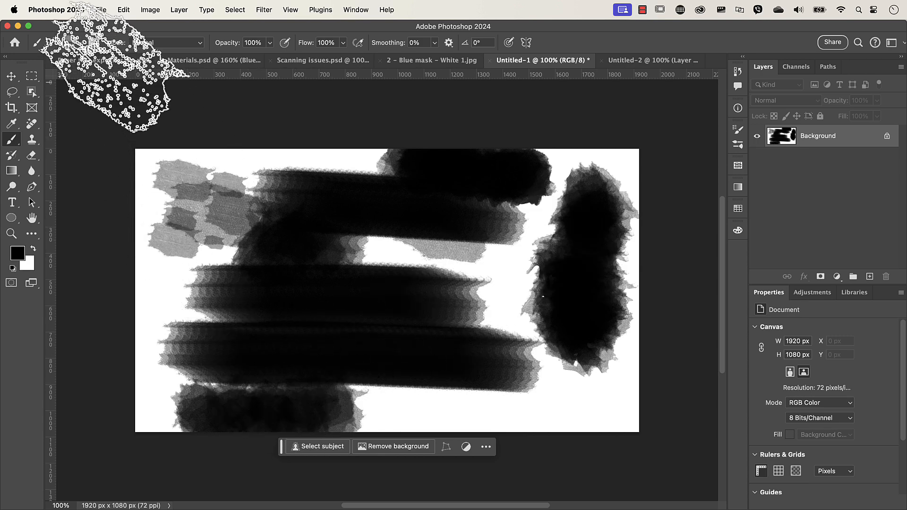
# - Open the Pexels portrait JPG numbered 2345374 from the Images folder of 34 - Paper tear and add a layer mask to it
pyautogui.click(108, 64)
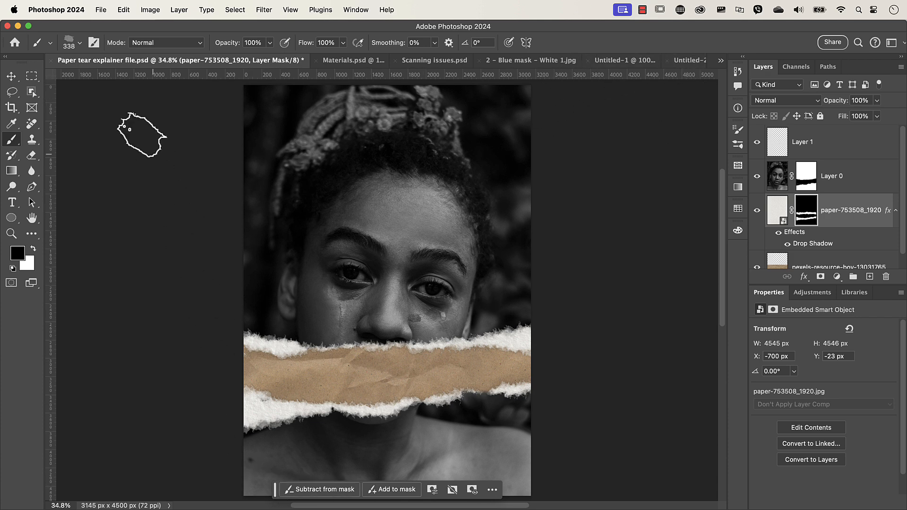
pyautogui.click(102, 11)
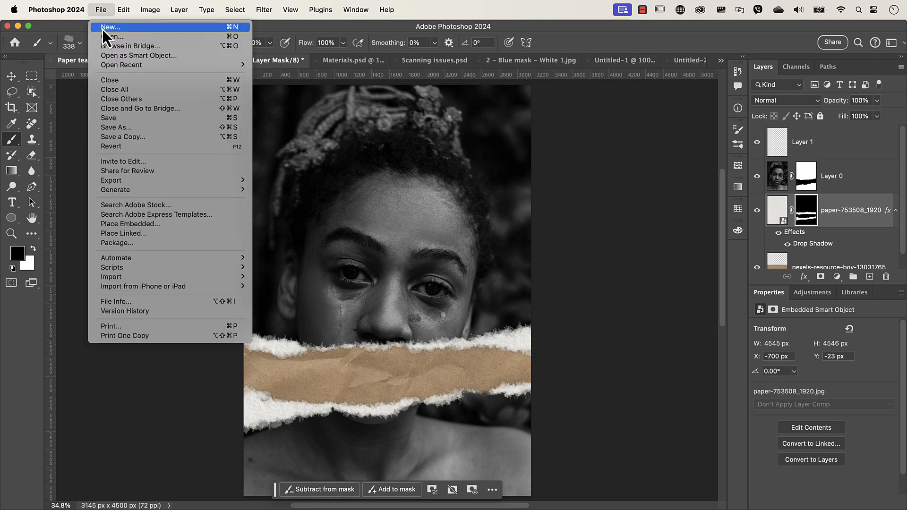
pyautogui.click(105, 38)
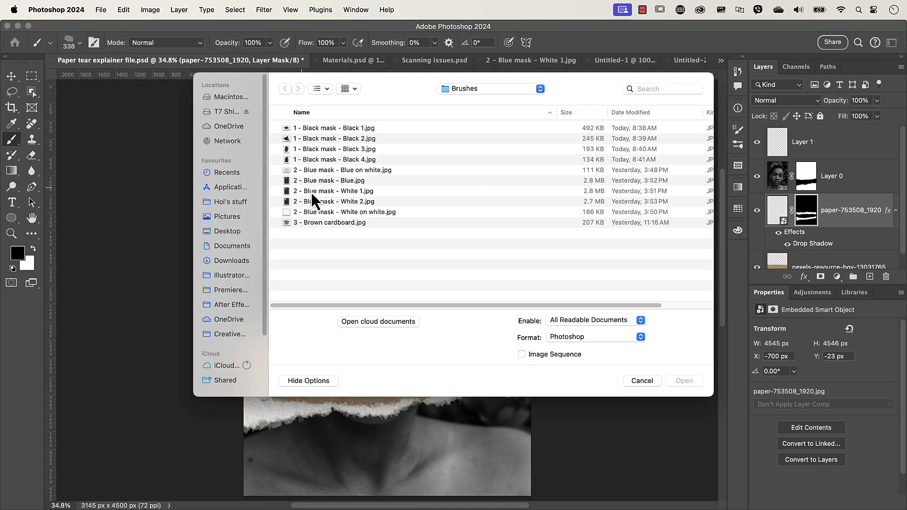
pyautogui.click(463, 89)
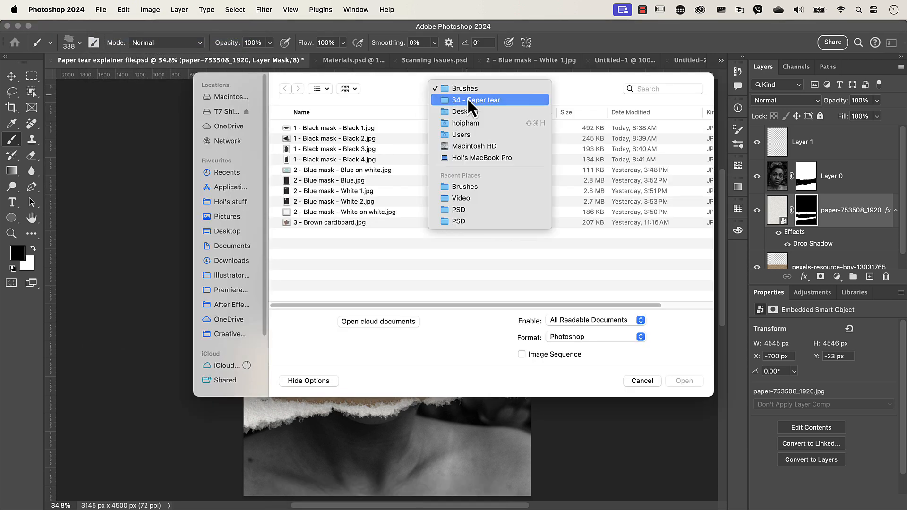
pyautogui.click(467, 100)
pyautogui.doubleClick(305, 150)
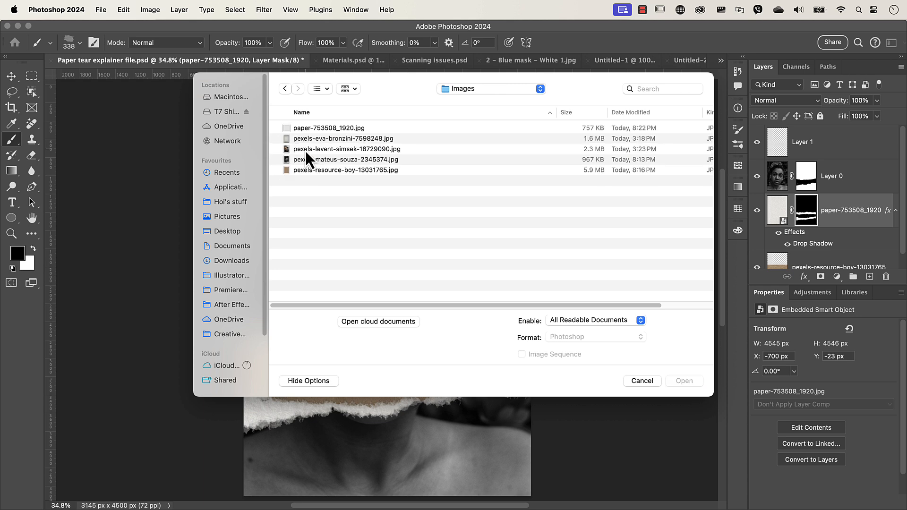
pyautogui.click(321, 161)
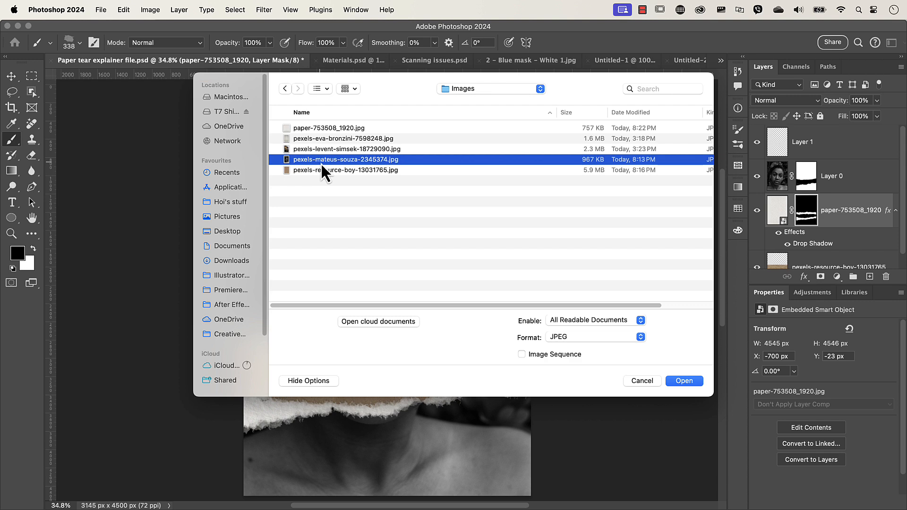
pyautogui.click(684, 381)
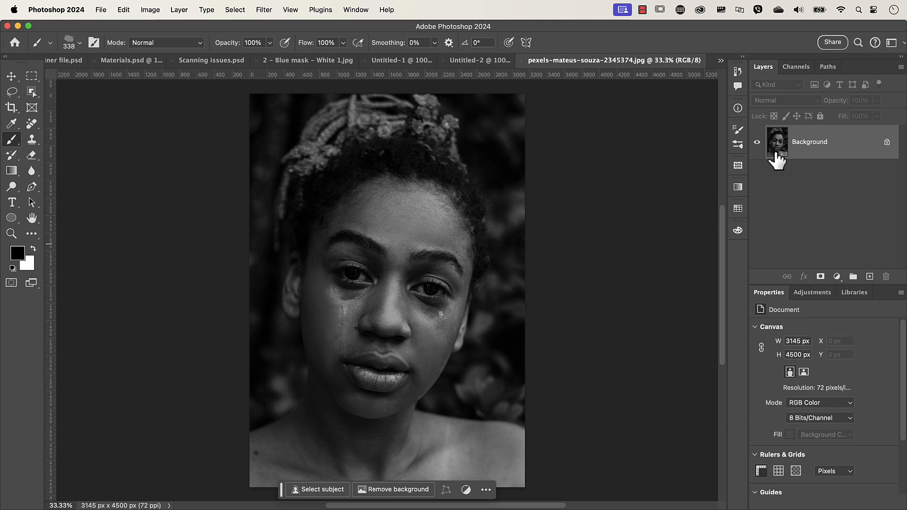
pyautogui.click(820, 277)
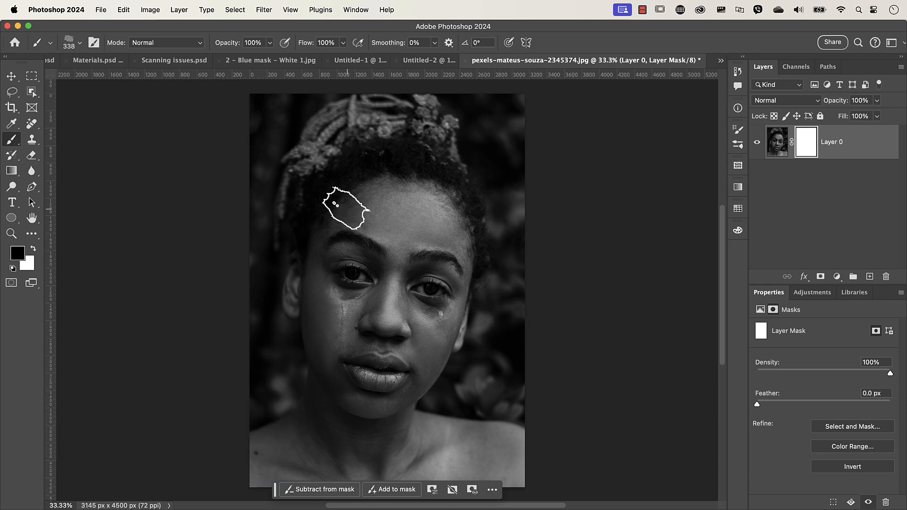
# - Check that HTP - Paper tear is the selected brush preset and that black is the foreground colour
pyautogui.click(737, 147)
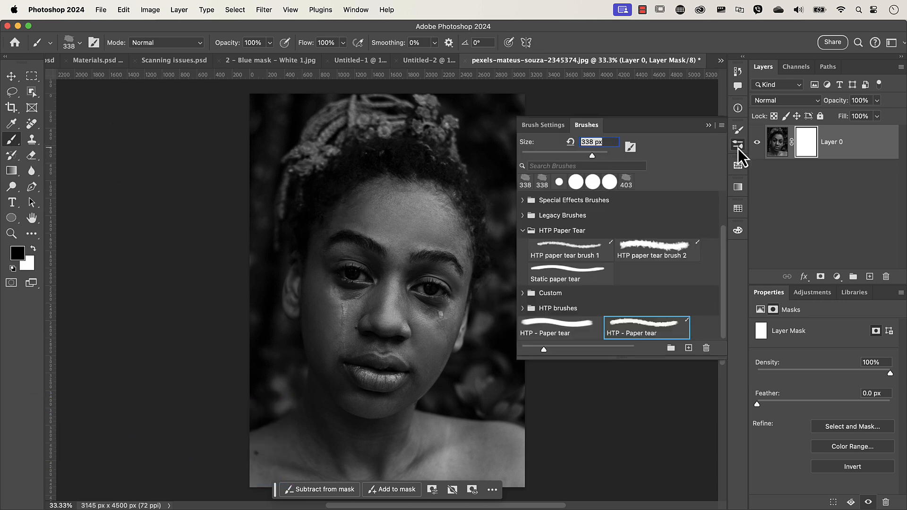
pyautogui.click(356, 10)
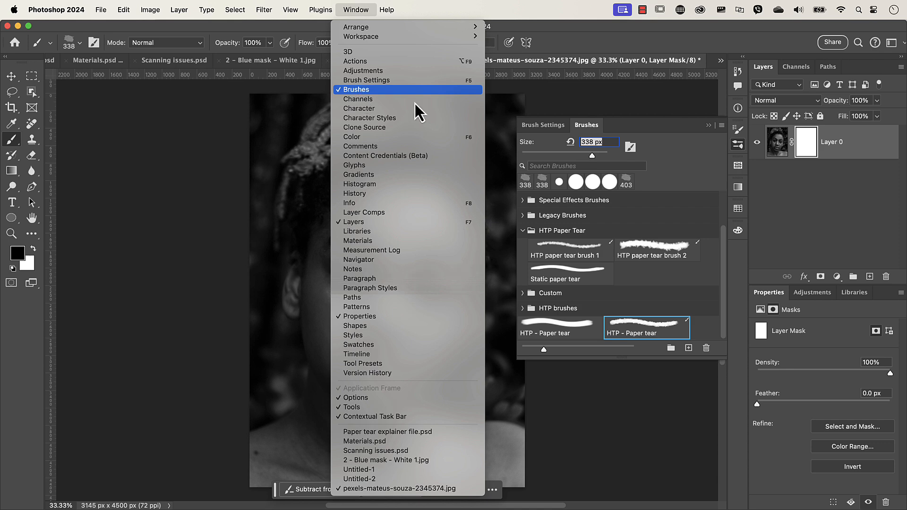
pyautogui.click(666, 153)
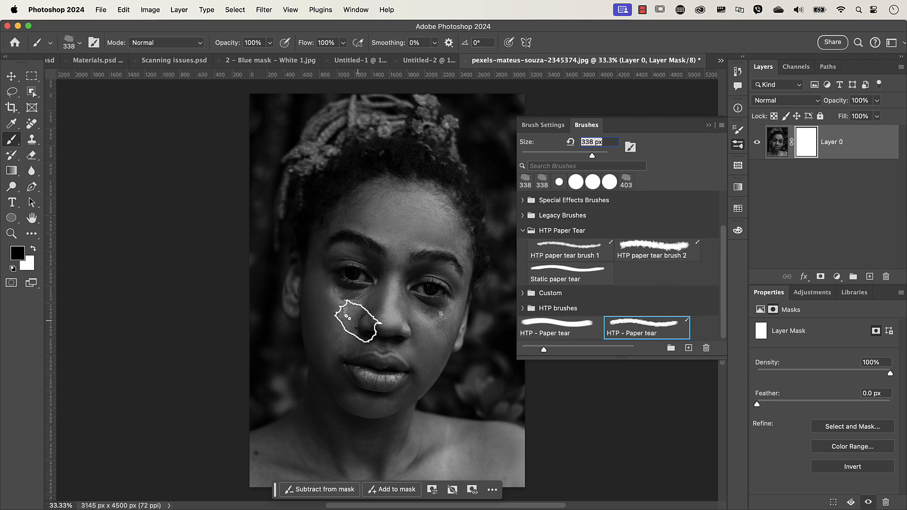
pyautogui.click(710, 127)
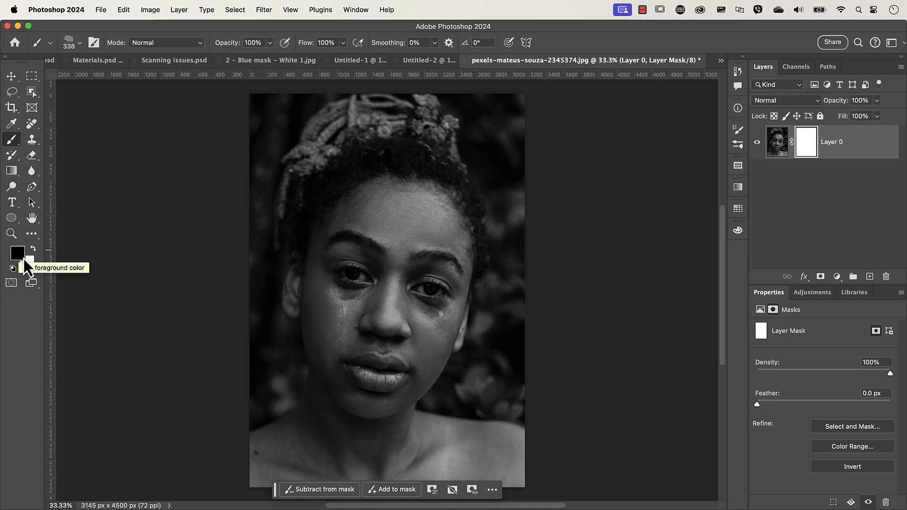
pyautogui.press('x')
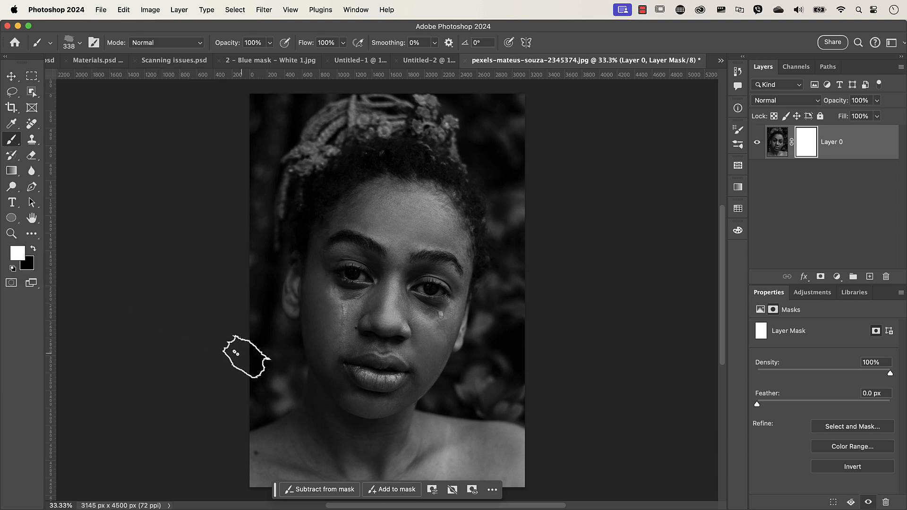
pyautogui.press('x')
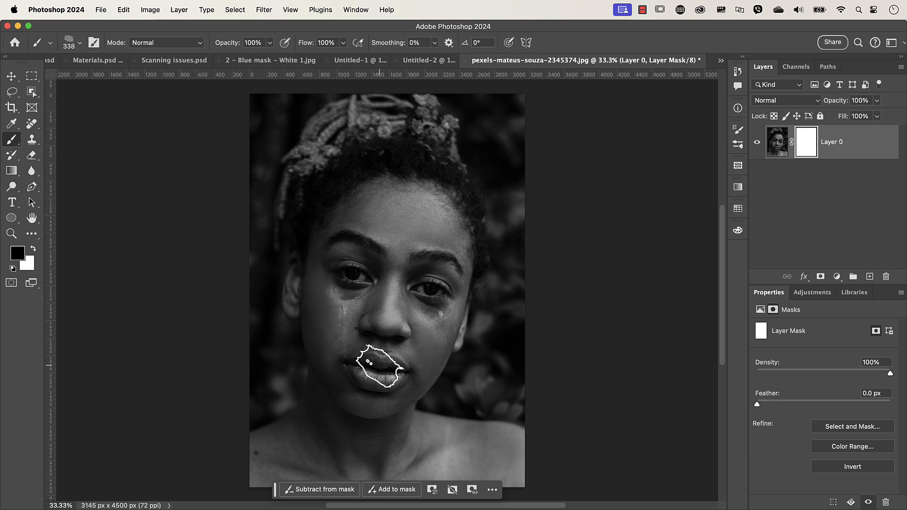
# - Paint a black tear strip across the portrait's mouth on the Layer 0 mask with the paper tear brush at 600 px
pyautogui.moveTo(380, 370); pyautogui.dragTo(395, 375)
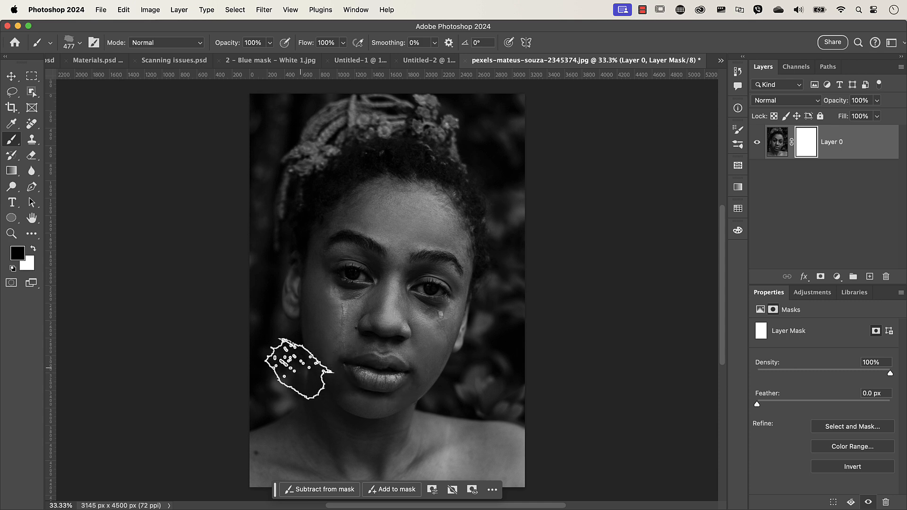
pyautogui.moveTo(259, 365)
pyautogui.mouseDown()
pyautogui.moveTo(490, 362)
pyautogui.moveTo(475, 367)
pyautogui.moveTo(525, 375)
pyautogui.moveTo(428, 384)
pyautogui.moveTo(439, 379)
pyautogui.moveTo(252, 380)
pyautogui.moveTo(284, 378)
pyautogui.moveTo(259, 356)
pyautogui.moveTo(320, 372)
pyautogui.mouseUp()
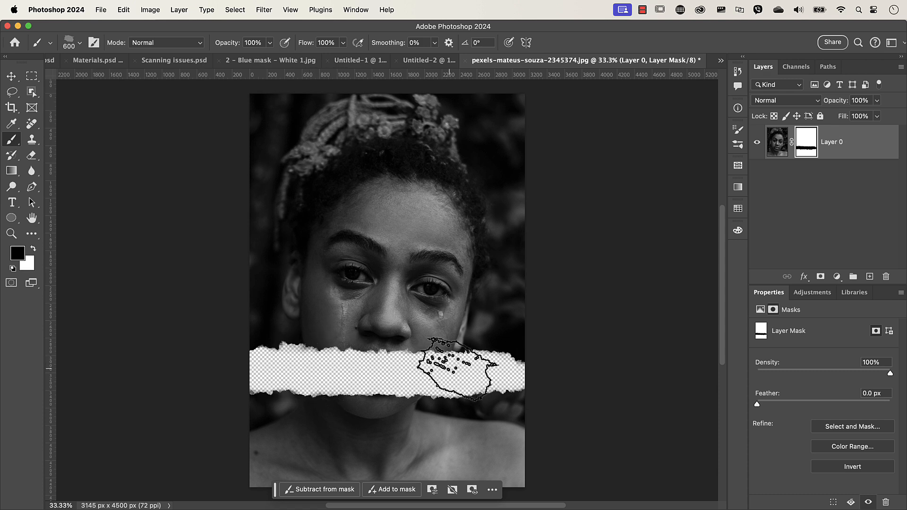
pyautogui.moveTo(465, 383)
pyautogui.mouseDown()
pyautogui.moveTo(486, 375)
pyautogui.moveTo(435, 385)
pyautogui.moveTo(314, 375)
pyautogui.moveTo(237, 397)
pyautogui.mouseUp()
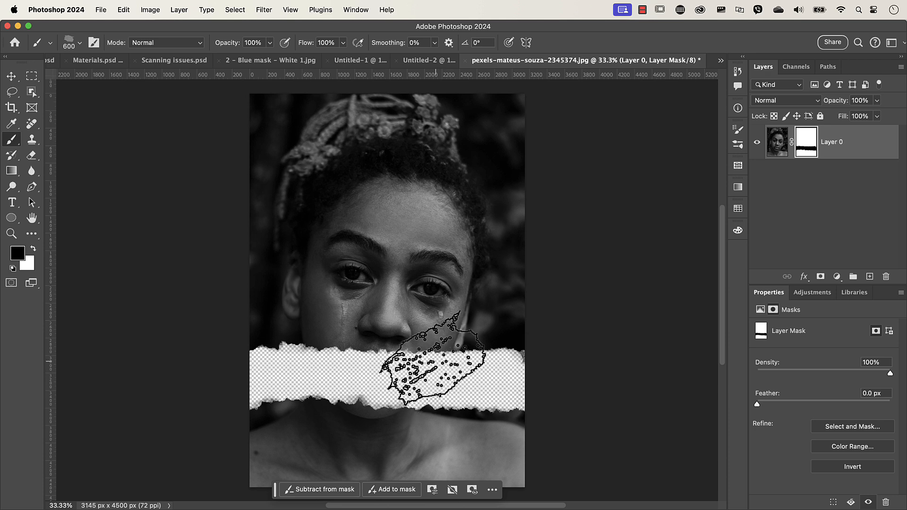
# - Place pexels-resource-boy-13031765.jpg as an embedded object and rotate it 90°
pyautogui.click(102, 10)
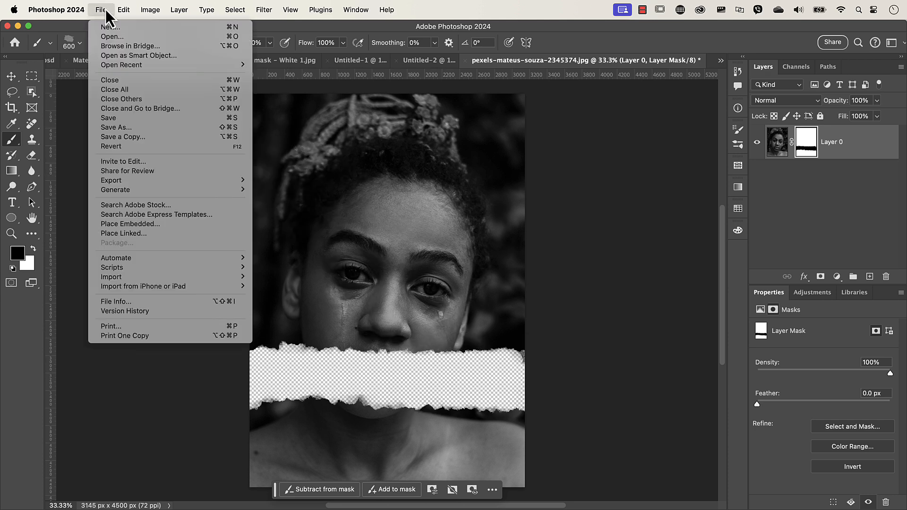
pyautogui.click(149, 226)
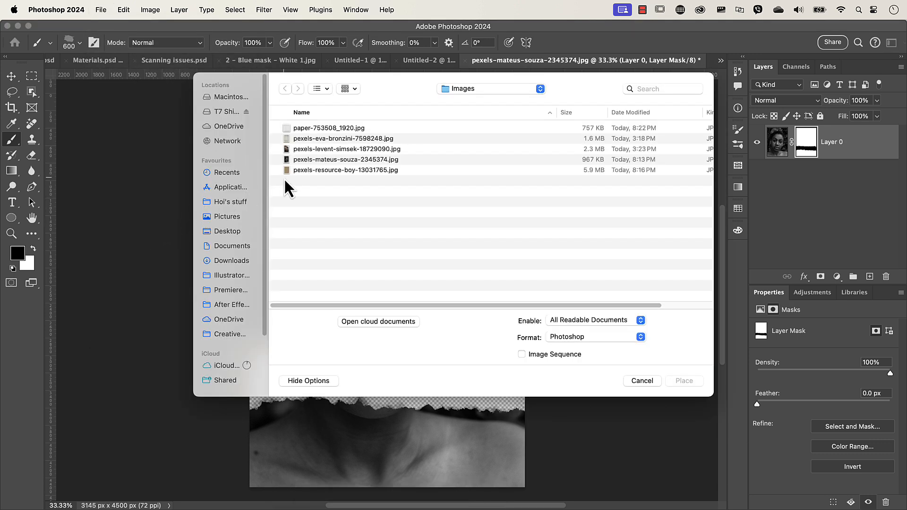
pyautogui.click(298, 171)
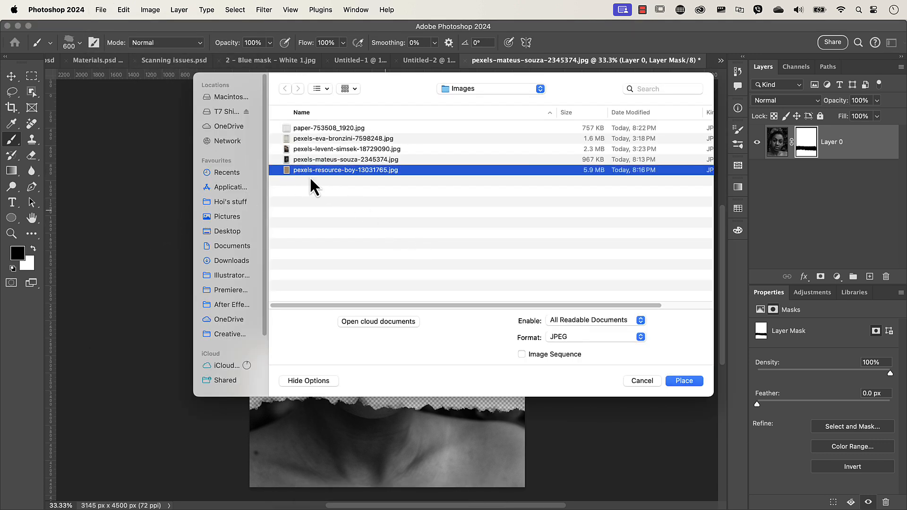
pyautogui.click(688, 384)
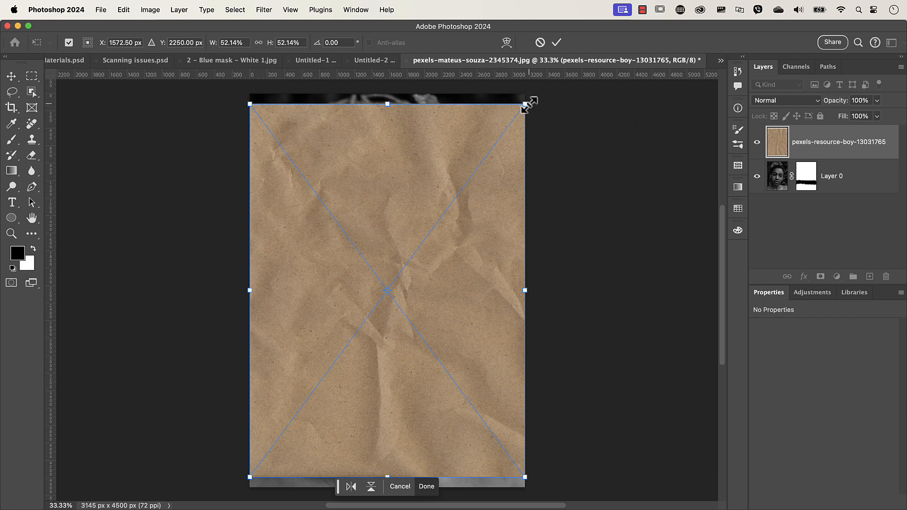
pyautogui.moveTo(531, 101); pyautogui.dragTo(567, 407)
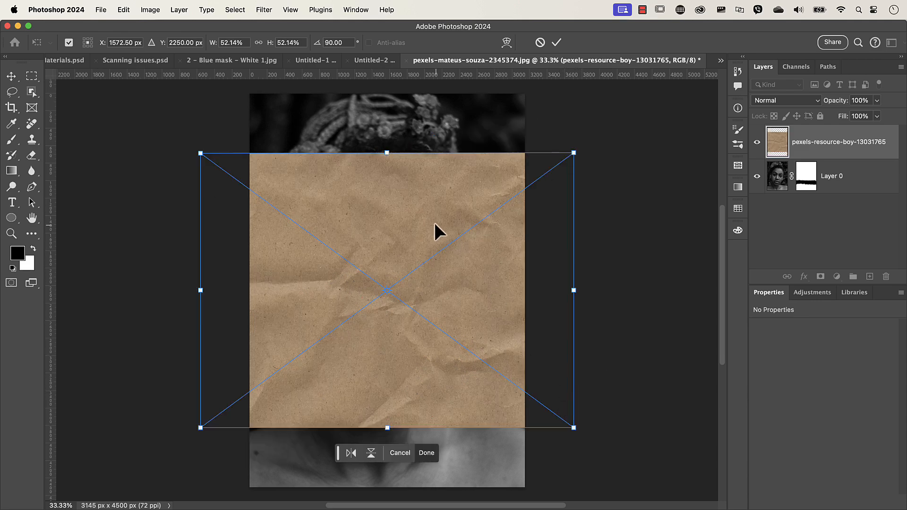
# - Fit the brown paper over the torn strip, squashing it to 28.51% width scale, and move its layer at 100% opacity beneath Layer 0
pyautogui.moveTo(407, 195); pyautogui.dragTo(409, 252)
pyautogui.moveTo(838, 103); pyautogui.dragTo(834, 104)
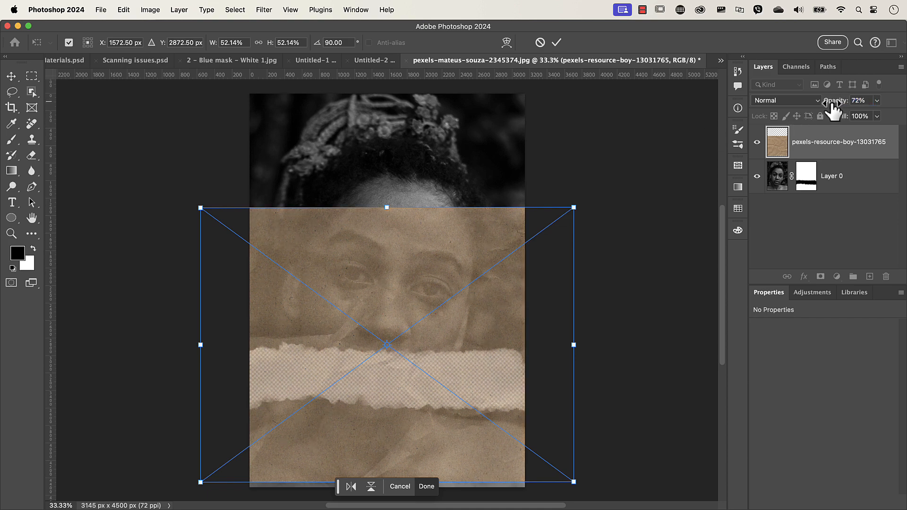
pyautogui.moveTo(387, 207); pyautogui.dragTo(386, 328)
pyautogui.moveTo(384, 437); pyautogui.dragTo(385, 427)
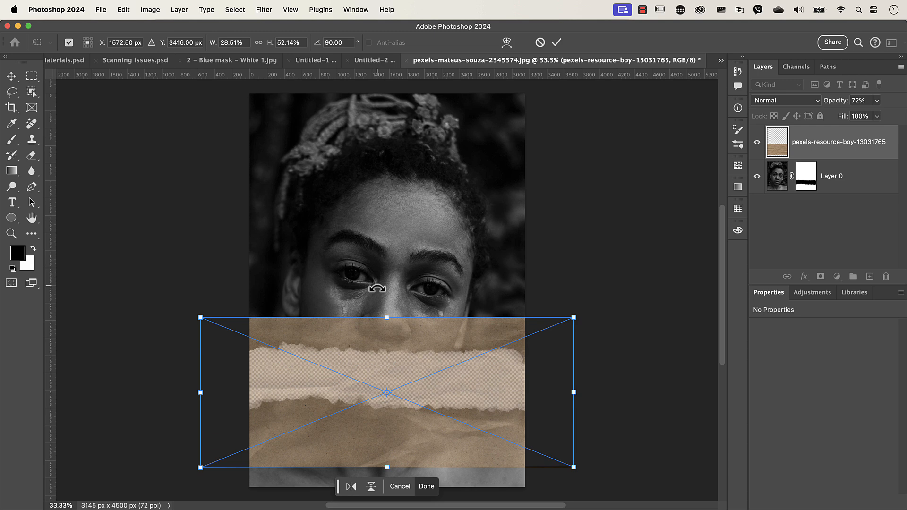
pyautogui.press('Return')
pyautogui.press('b')
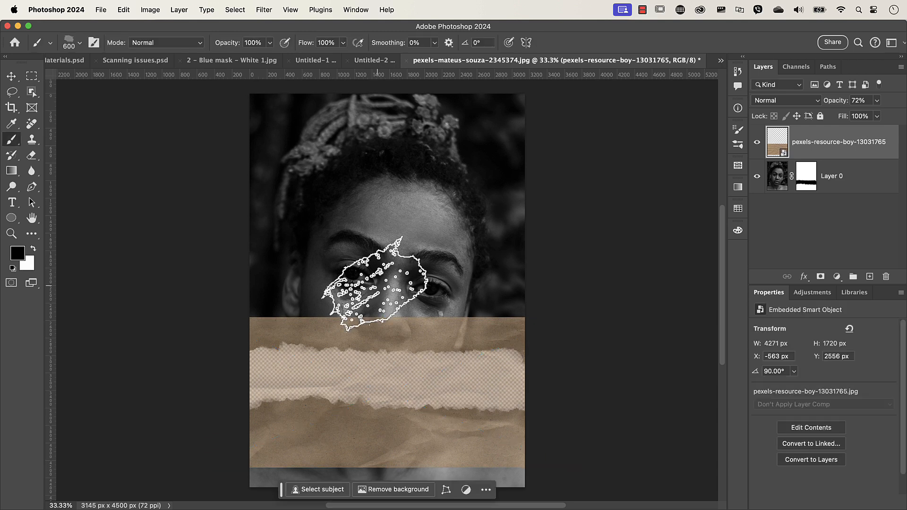
pyautogui.moveTo(829, 106); pyautogui.dragTo(874, 101)
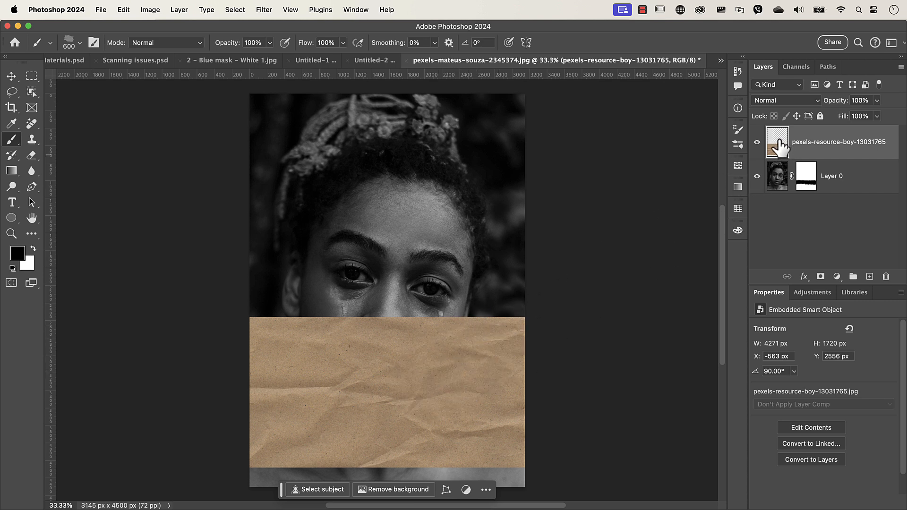
pyautogui.moveTo(779, 147); pyautogui.dragTo(784, 205)
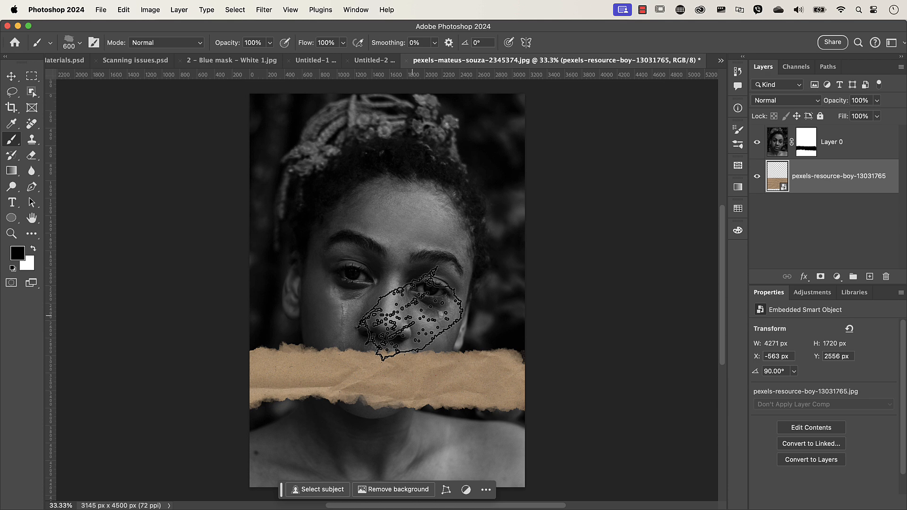
# - Place paper-753508_1920.jpg embedded above the brown paper and cover the whole torn strip with it, stretched to 171.93% width
pyautogui.click(98, 12)
pyautogui.click(141, 224)
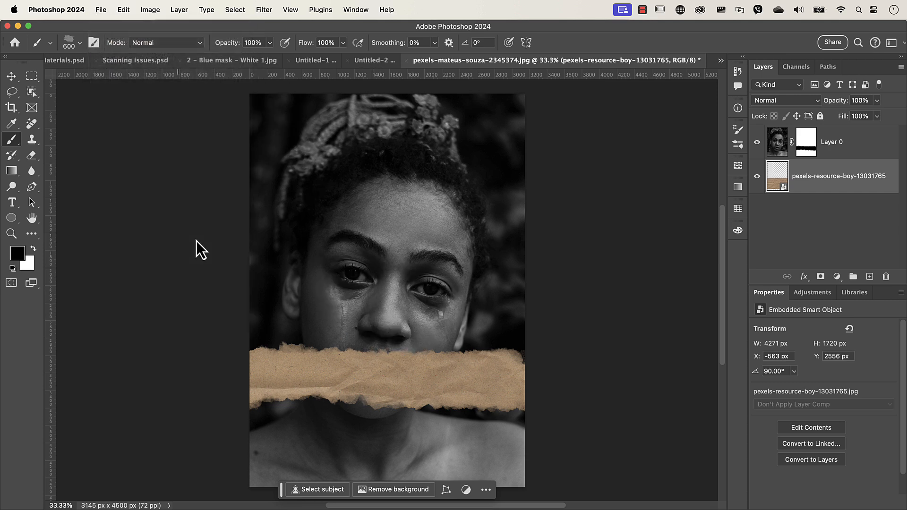
pyautogui.click(306, 133)
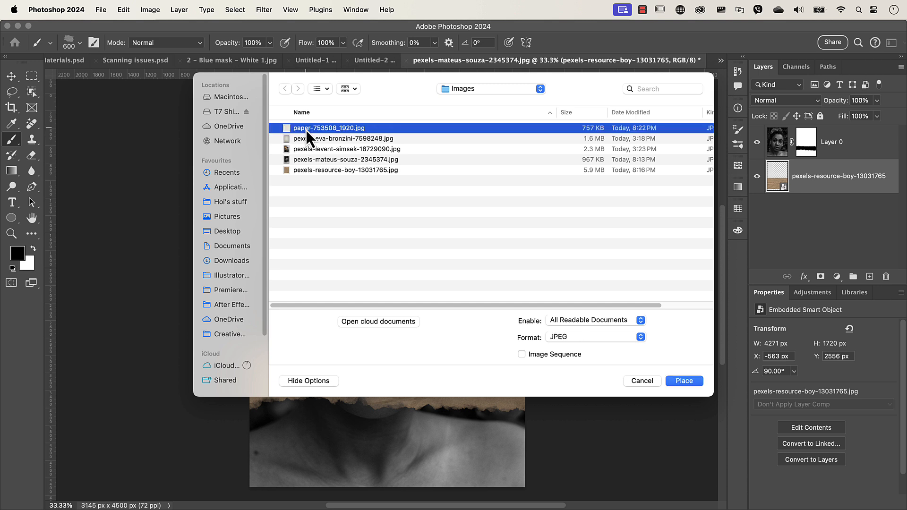
pyautogui.click(685, 381)
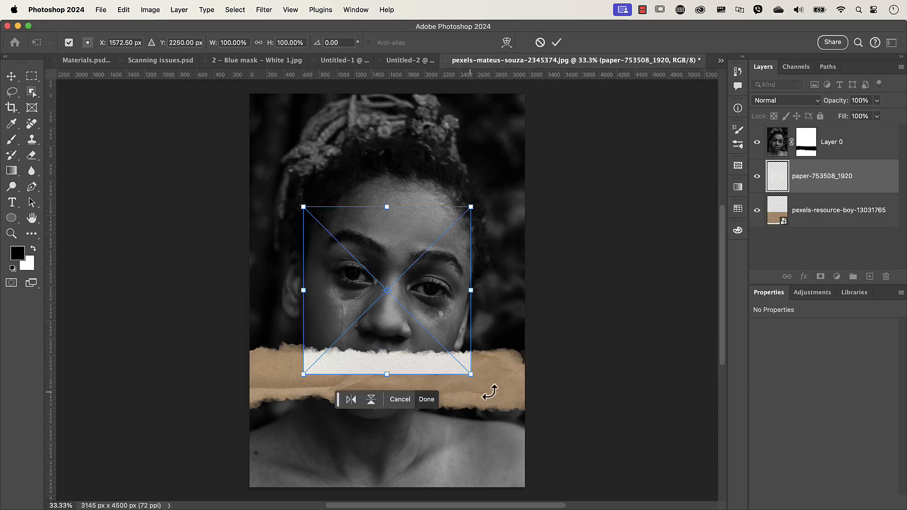
pyautogui.moveTo(425, 291); pyautogui.dragTo(533, 377)
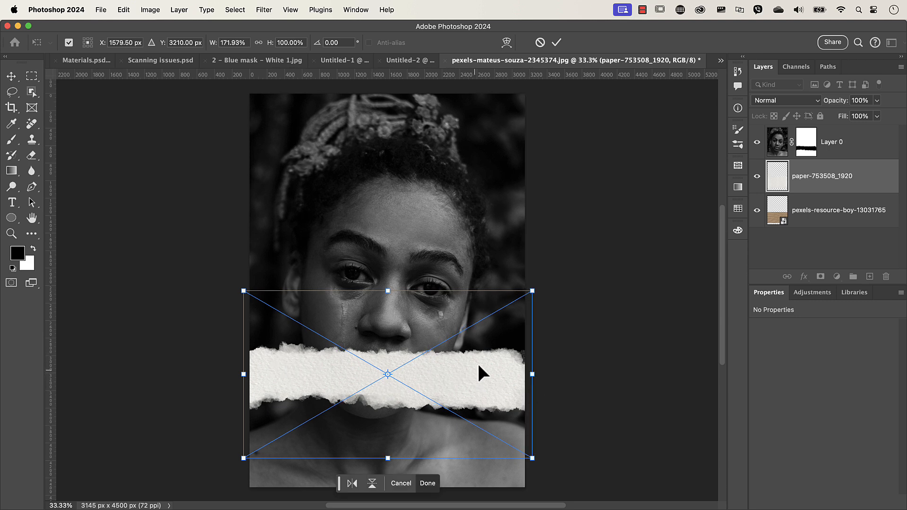
pyautogui.press('Return')
pyautogui.press('b')
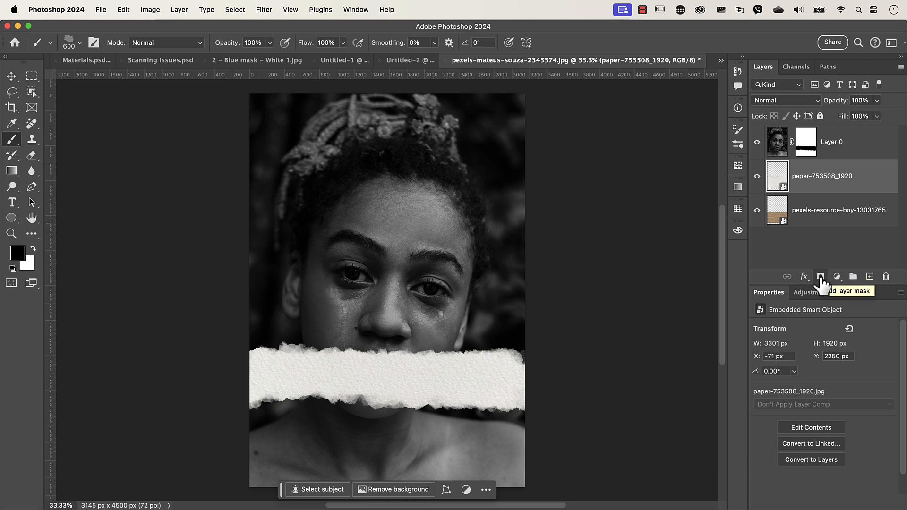
# - Add a black mask to the paper-753508_1920 layer and paint white along the strip's upper and lower edges to reveal torn paper borders
pyautogui.keyDown('alt'); pyautogui.click(821, 277); pyautogui.keyUp('alt')
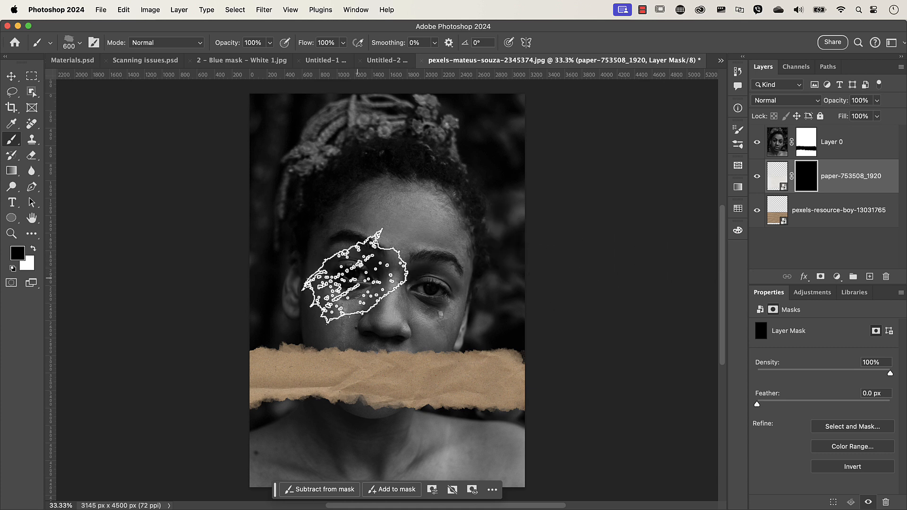
pyautogui.click(34, 249)
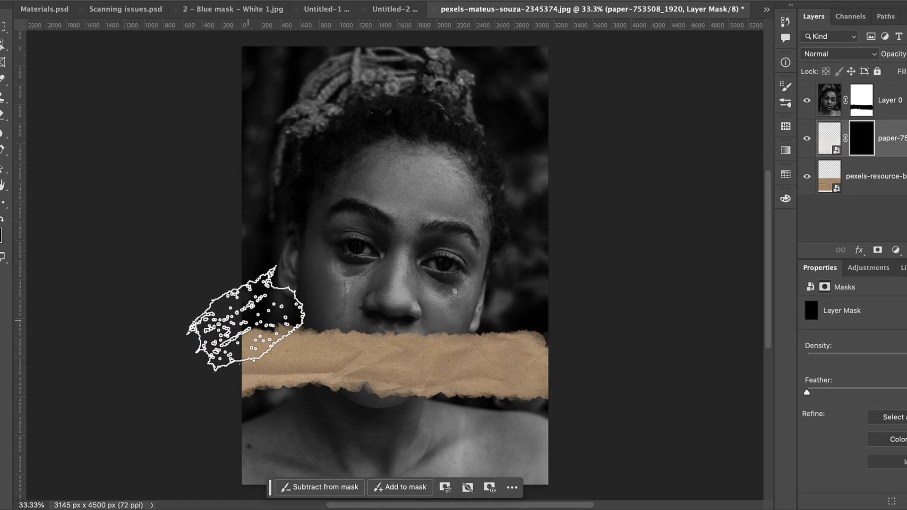
pyautogui.moveTo(245, 319); pyautogui.dragTo(357, 321)
pyautogui.moveTo(378, 203)
pyautogui.mouseDown()
pyautogui.moveTo(456, 215)
pyautogui.moveTo(496, 208)
pyautogui.moveTo(567, 225)
pyautogui.moveTo(628, 212)
pyautogui.moveTo(665, 227)
pyautogui.mouseUp()
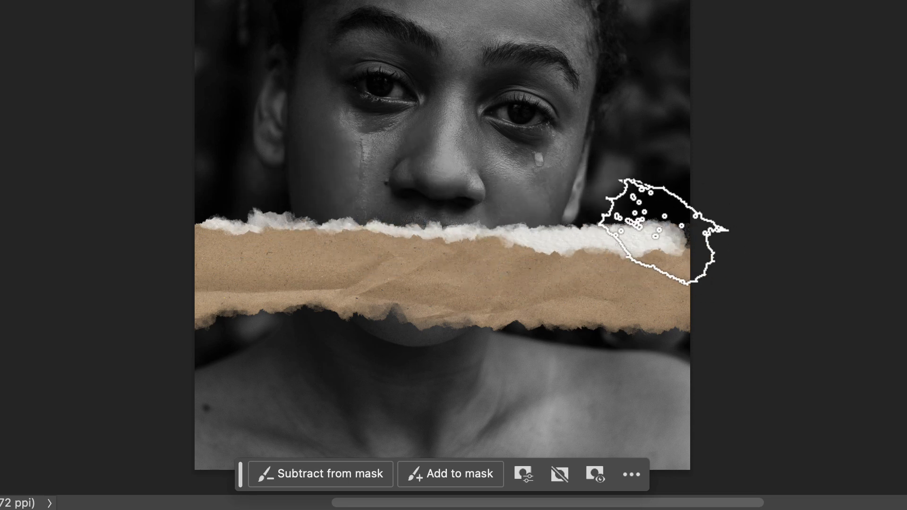
pyautogui.moveTo(221, 204); pyautogui.dragTo(187, 208)
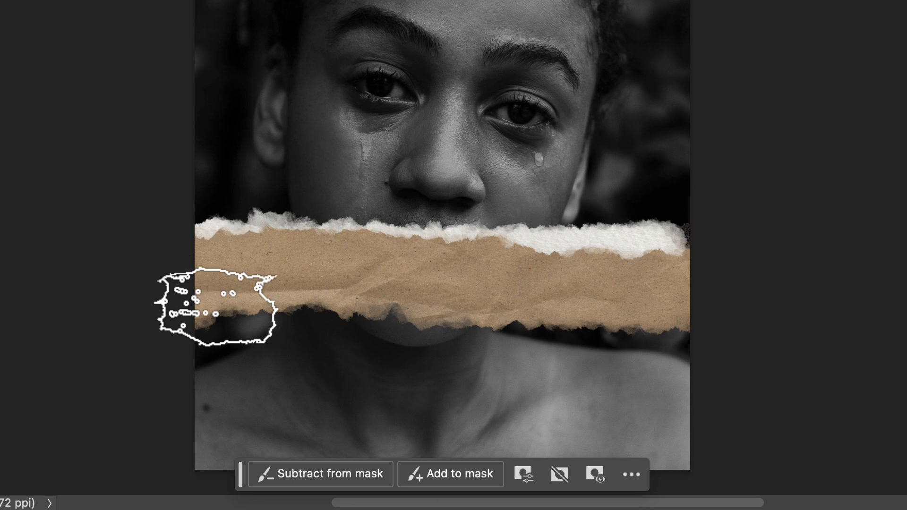
pyautogui.moveTo(201, 330)
pyautogui.mouseDown()
pyautogui.moveTo(230, 318)
pyautogui.moveTo(568, 357)
pyautogui.moveTo(558, 357)
pyautogui.moveTo(631, 347)
pyautogui.moveTo(586, 347)
pyautogui.moveTo(659, 333)
pyautogui.moveTo(583, 336)
pyautogui.moveTo(666, 337)
pyautogui.moveTo(652, 344)
pyautogui.moveTo(713, 329)
pyautogui.moveTo(614, 358)
pyautogui.moveTo(664, 325)
pyautogui.mouseUp()
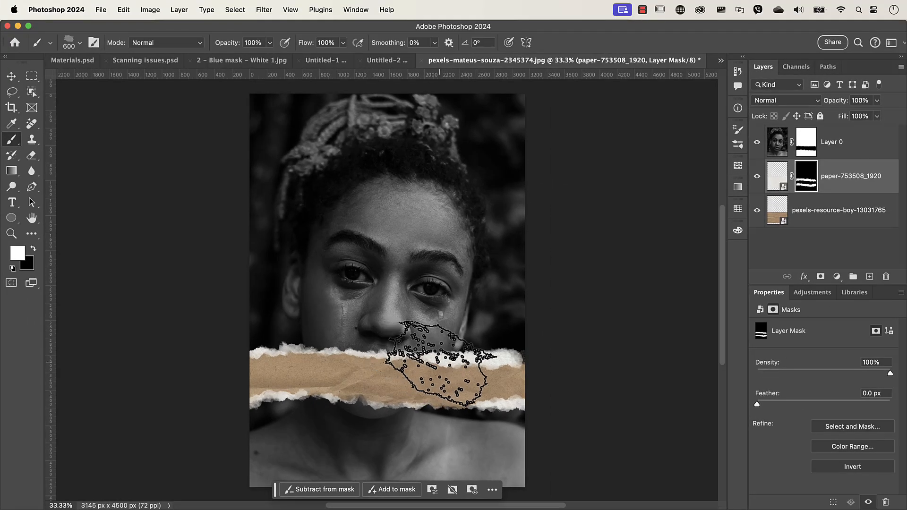
# - Try to thin the white torn border at the strip's upper right by painting black on the paper-753508_1920 mask
pyautogui.press('x')
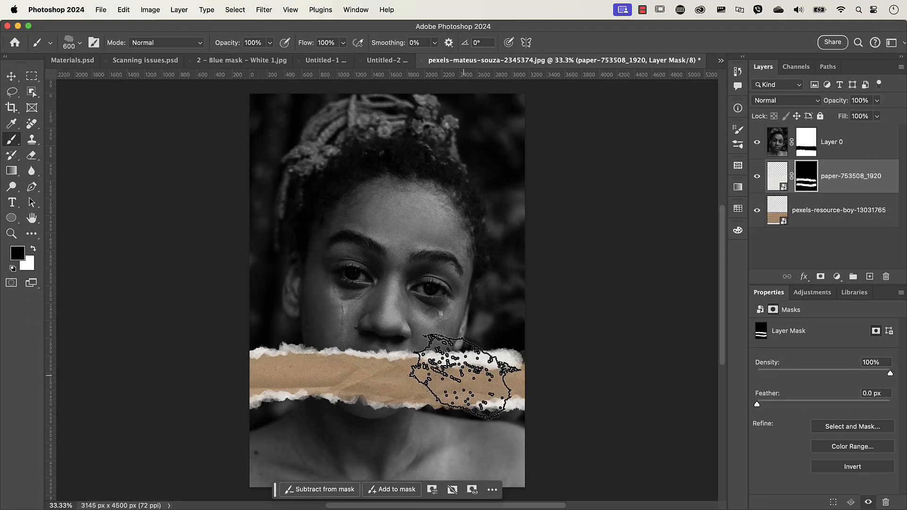
pyautogui.moveTo(484, 378)
pyautogui.mouseDown()
pyautogui.moveTo(532, 393)
pyautogui.moveTo(485, 386)
pyautogui.moveTo(504, 374)
pyautogui.moveTo(526, 376)
pyautogui.moveTo(470, 378)
pyautogui.mouseUp()
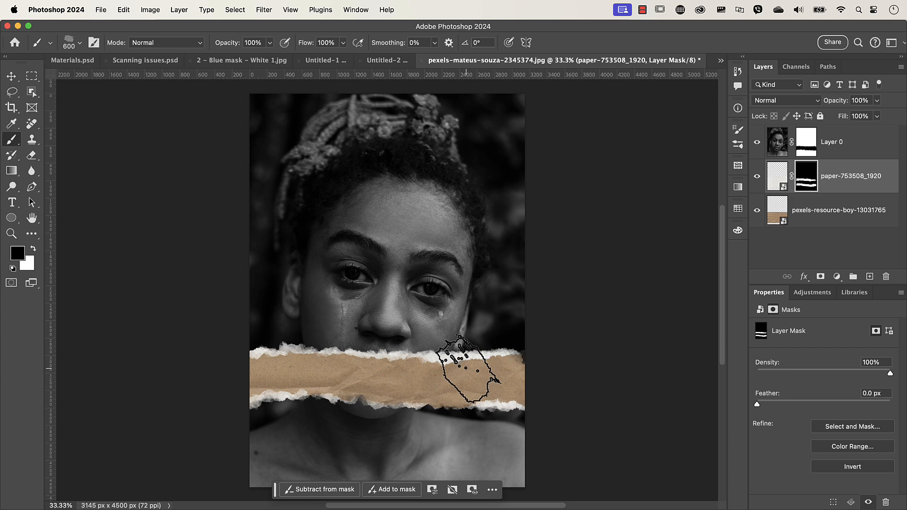
pyautogui.press('super+z')
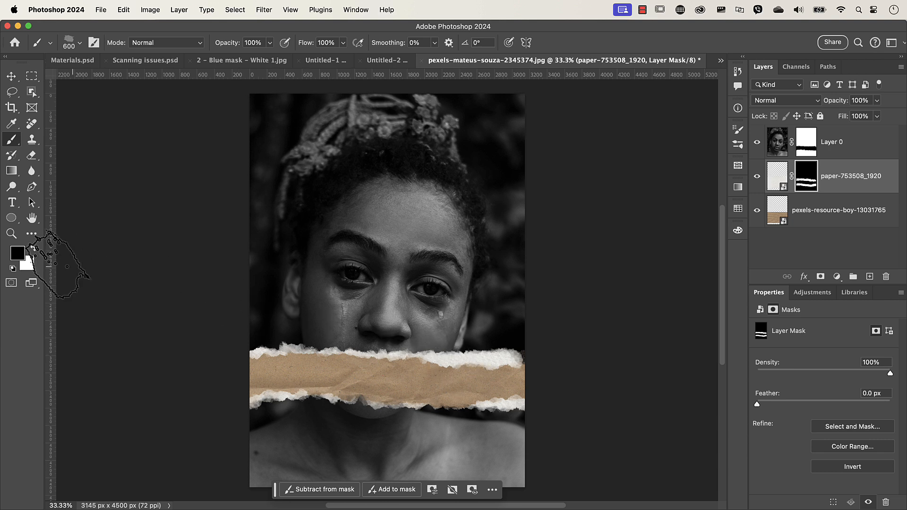
pyautogui.press('x')
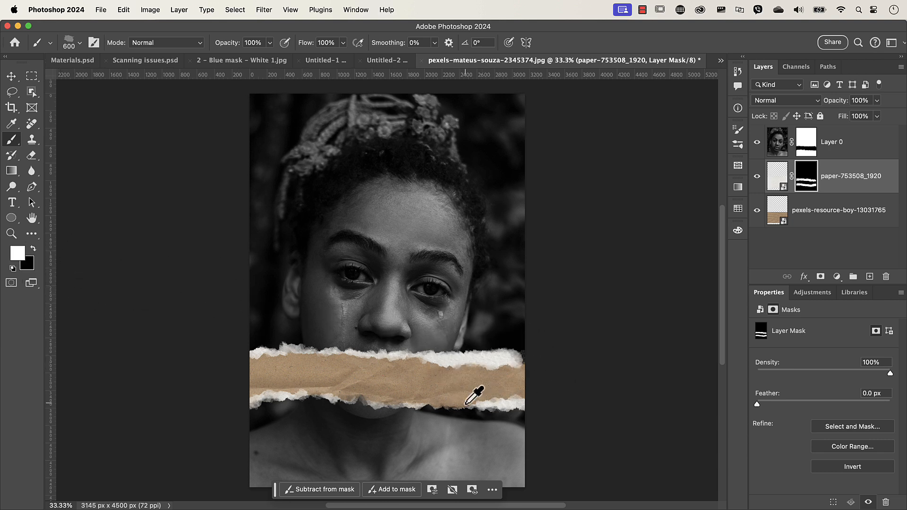
# - Add a black Outer Glow to the paper-753508_1920 layer with Multiply blending, 15% opacity, 9% spread and 21 px size
pyautogui.scroll(3, 465, 404)
pyautogui.click(587, 334)
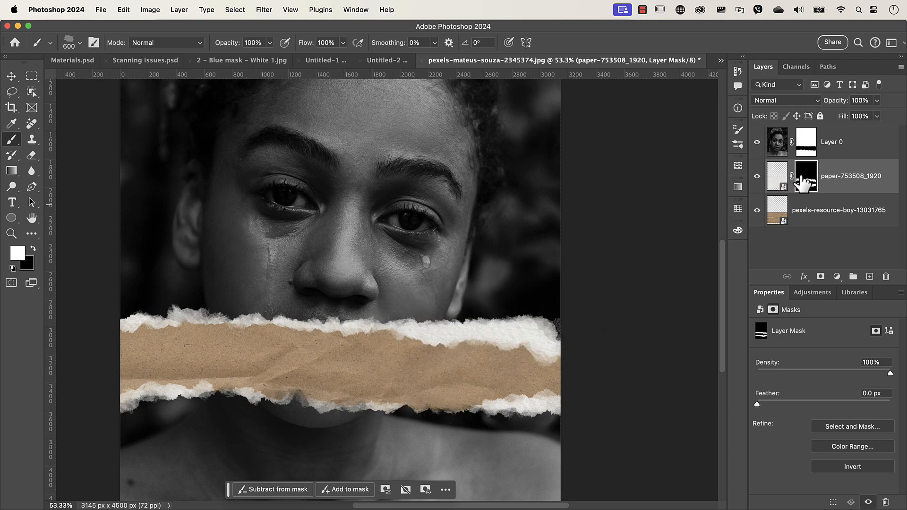
pyautogui.click(804, 277)
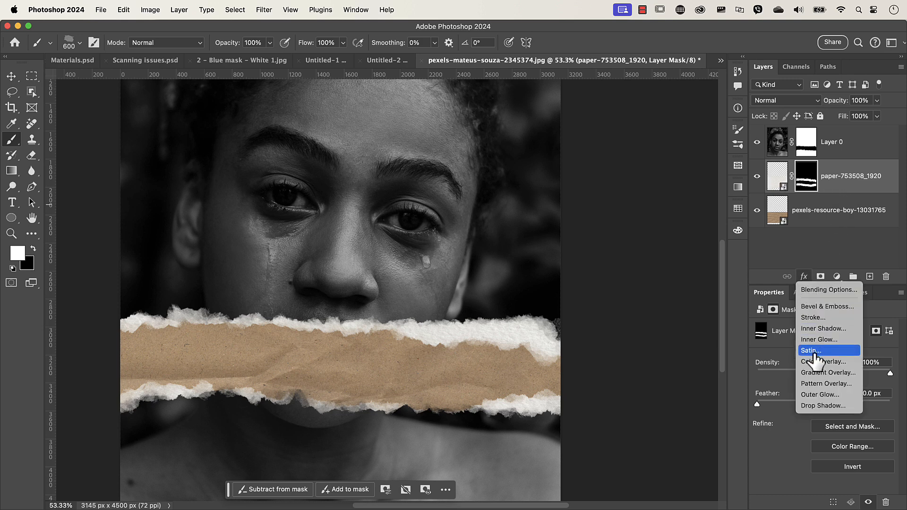
pyautogui.click(813, 395)
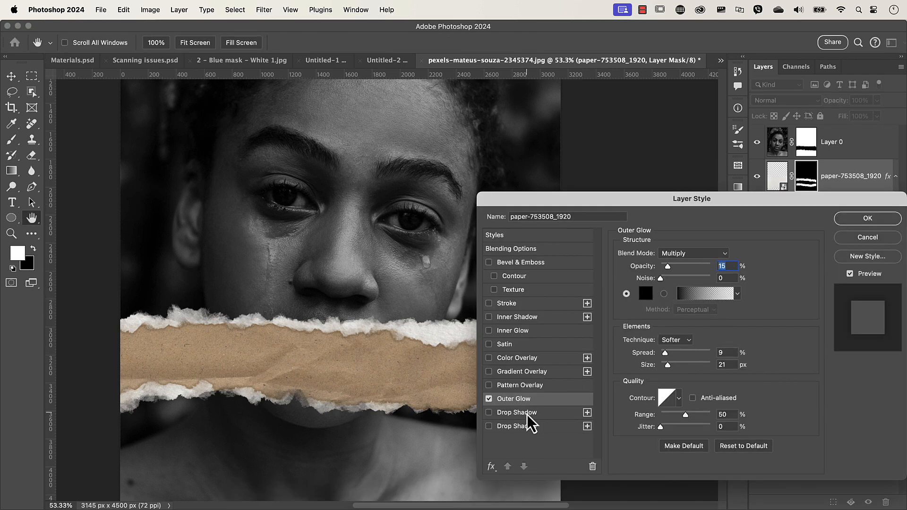
pyautogui.moveTo(564, 200); pyautogui.dragTo(569, 88)
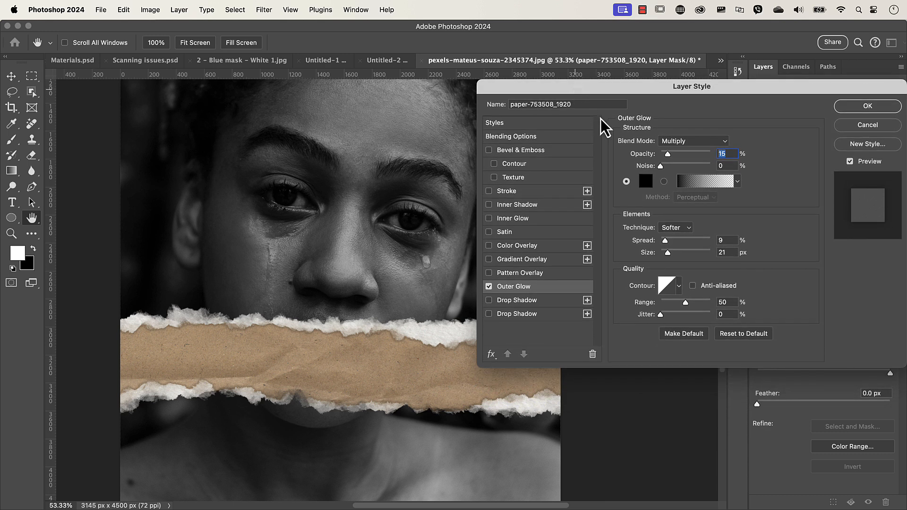
pyautogui.click(646, 182)
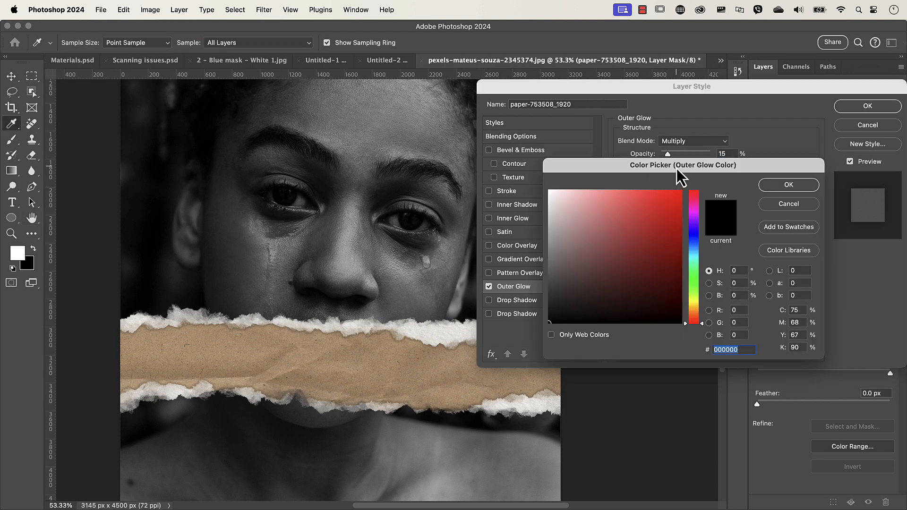
pyautogui.moveTo(677, 169); pyautogui.dragTo(658, 201)
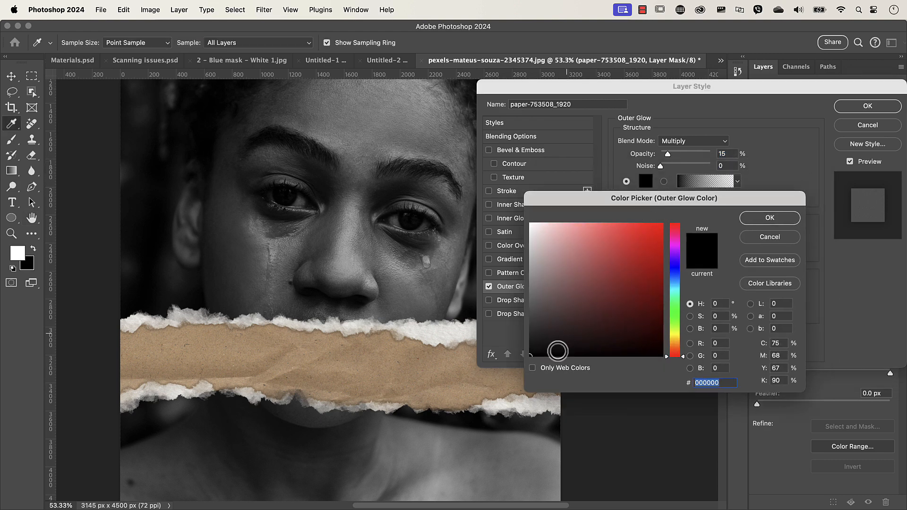
pyautogui.click(765, 219)
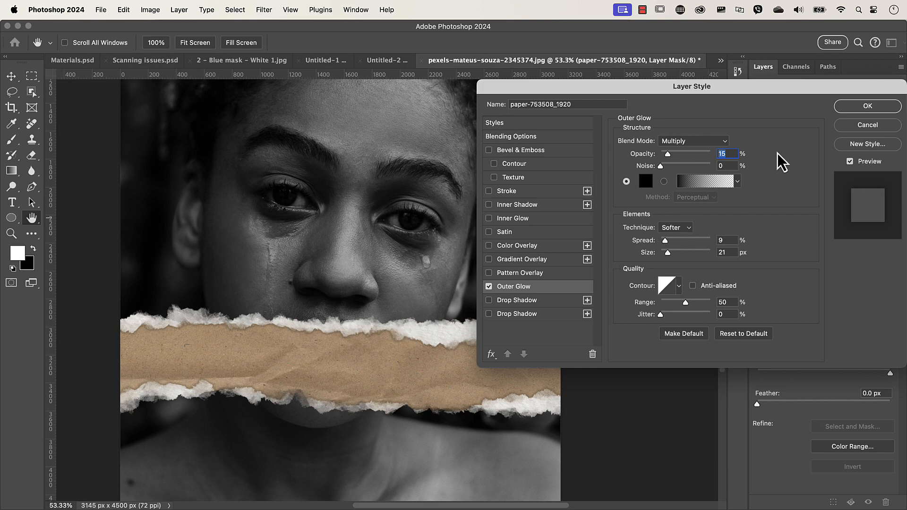
pyautogui.click(860, 107)
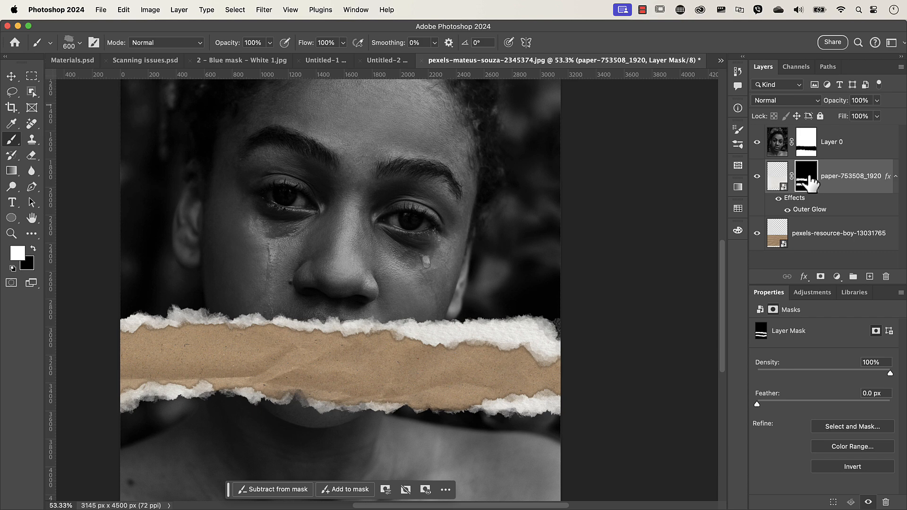
# - Widen the white torn border along the strip's upper-left edge by painting white on the paper-753508_1920 mask
pyautogui.moveTo(811, 179); pyautogui.dragTo(295, 333)
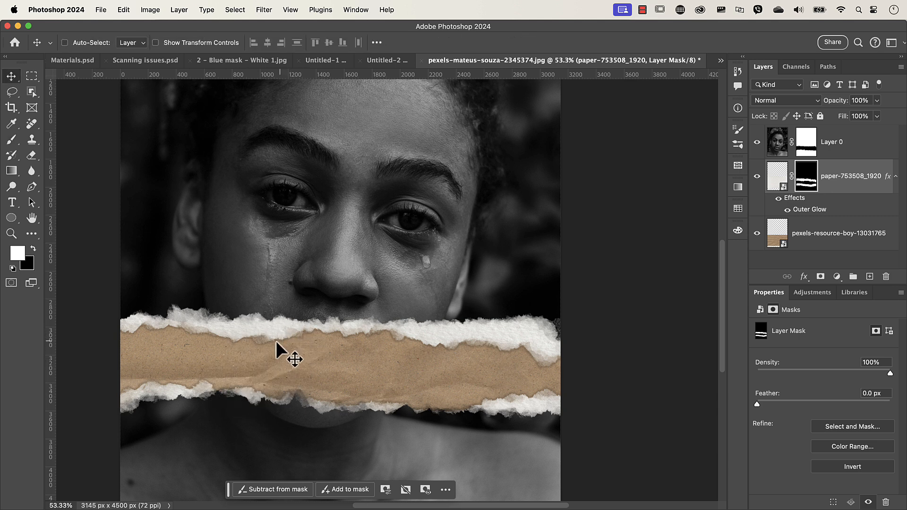
pyautogui.press('super+0')
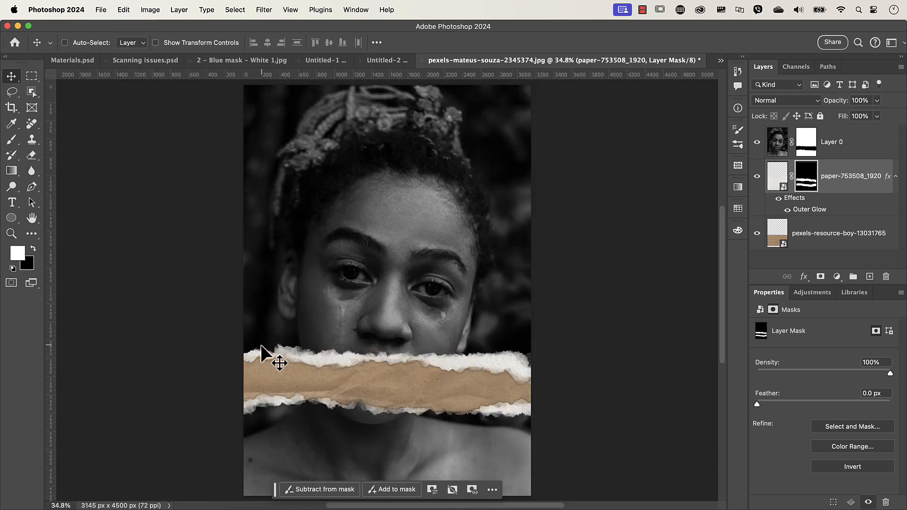